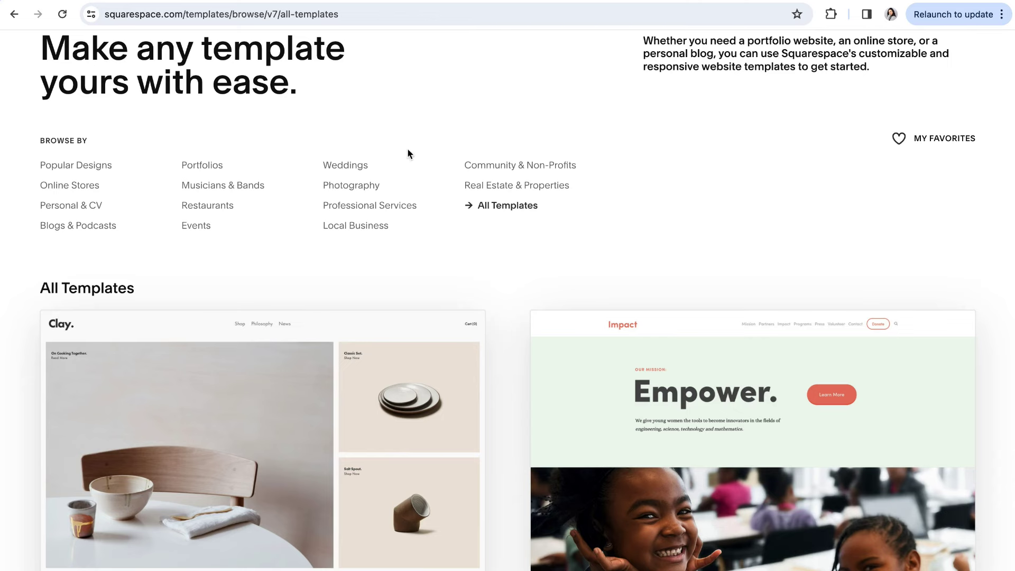
scroll(455, 167, up, 3)
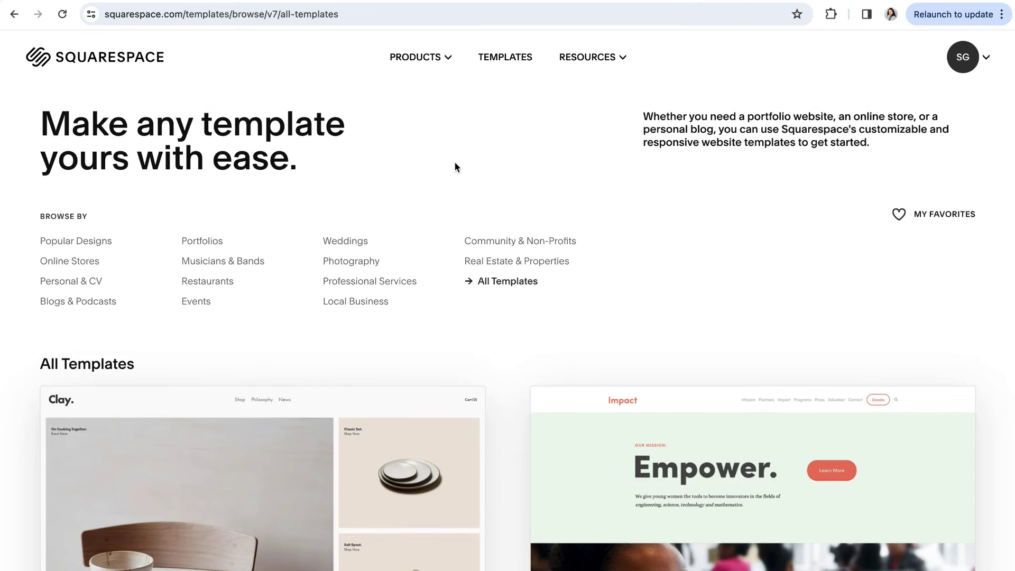
scroll(455, 168, down, 1)
scroll(455, 167, down, 1)
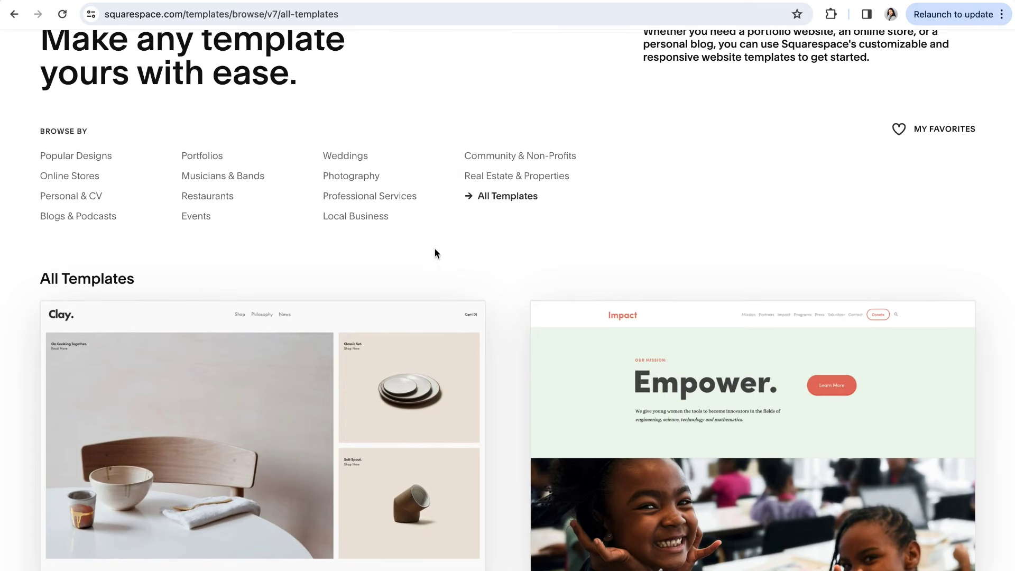
scroll(512, 328, down, 8)
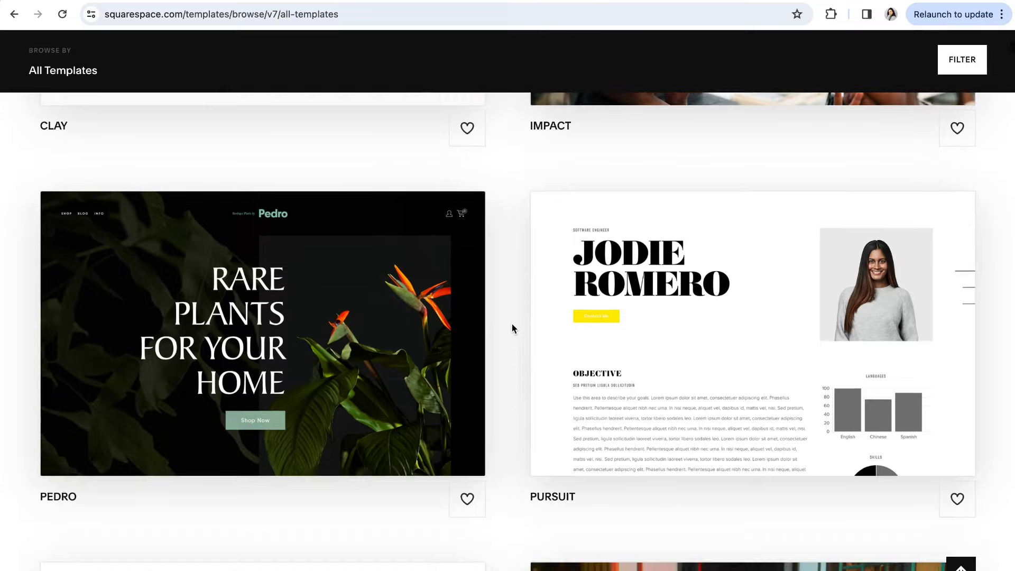
scroll(512, 328, down, 4)
scroll(512, 327, down, 10)
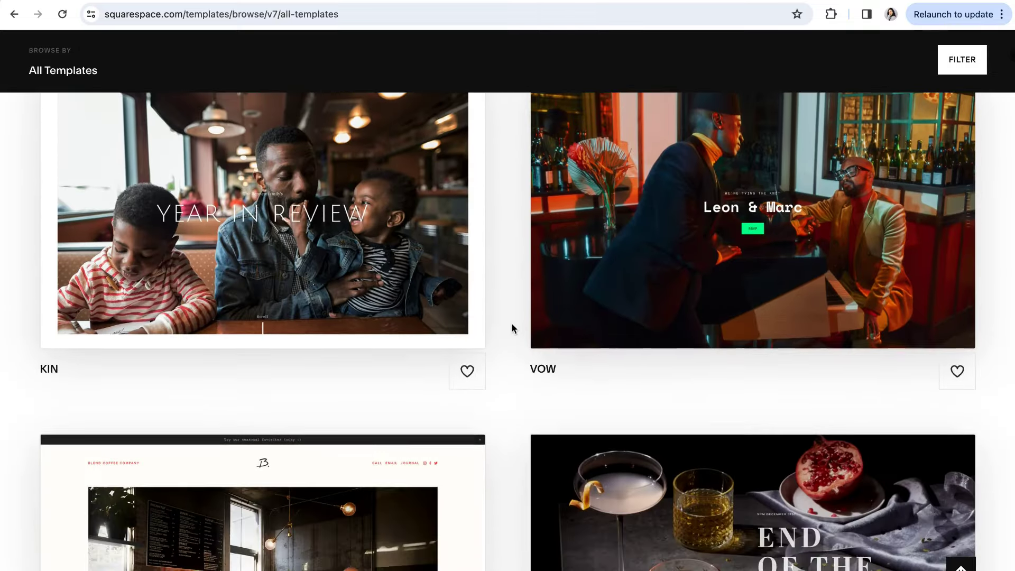
scroll(512, 324, down, 2)
scroll(512, 324, up, 12)
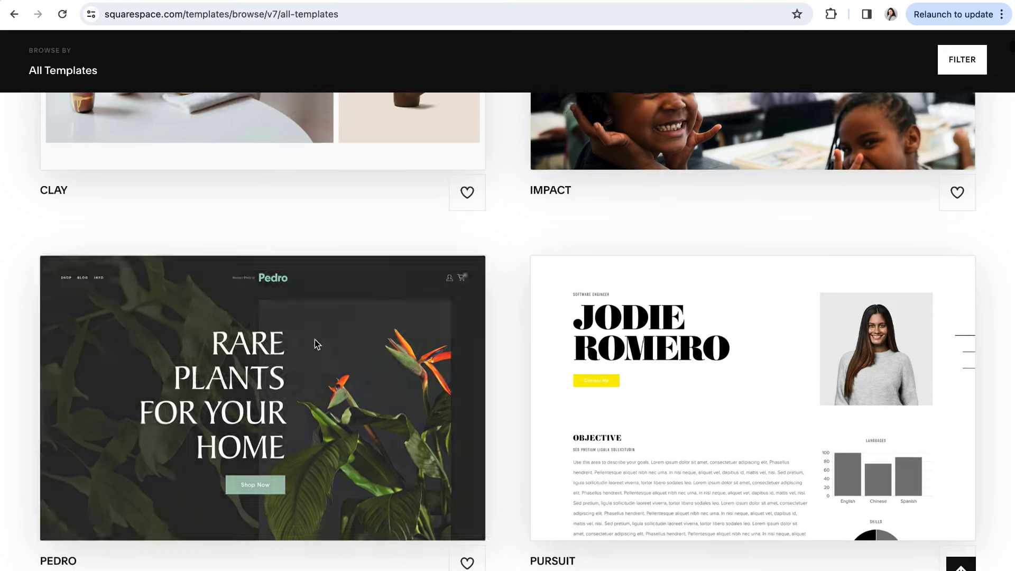
mouse_move(330, 372)
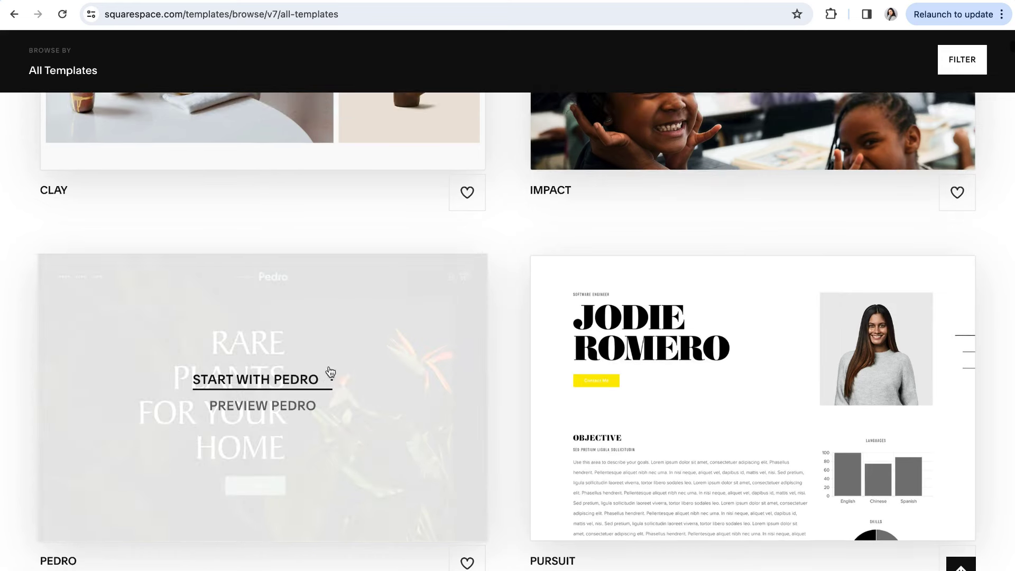
click(256, 412)
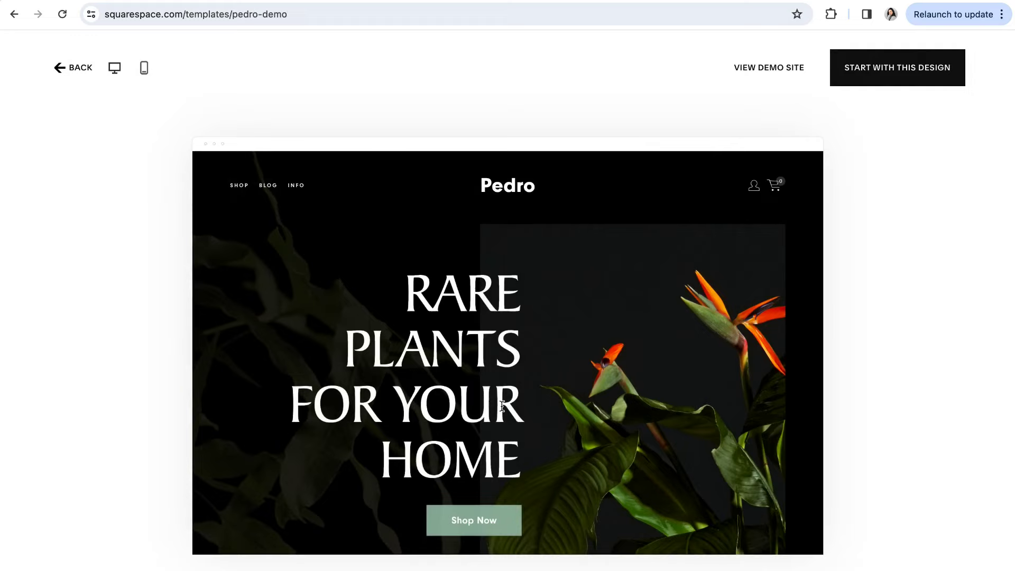
scroll(502, 405, down, 10)
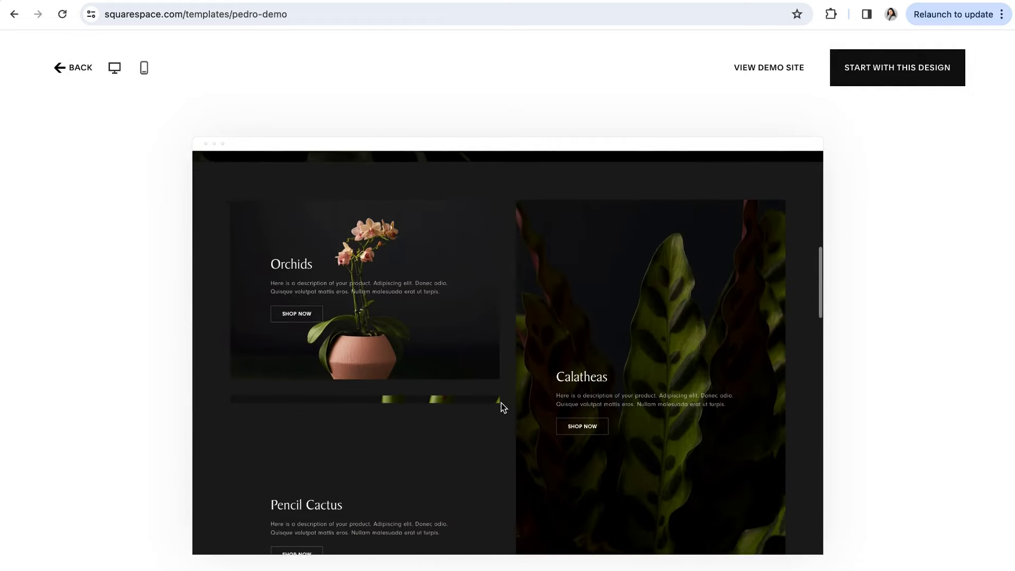
scroll(501, 403, down, 5)
scroll(479, 374, up, 15)
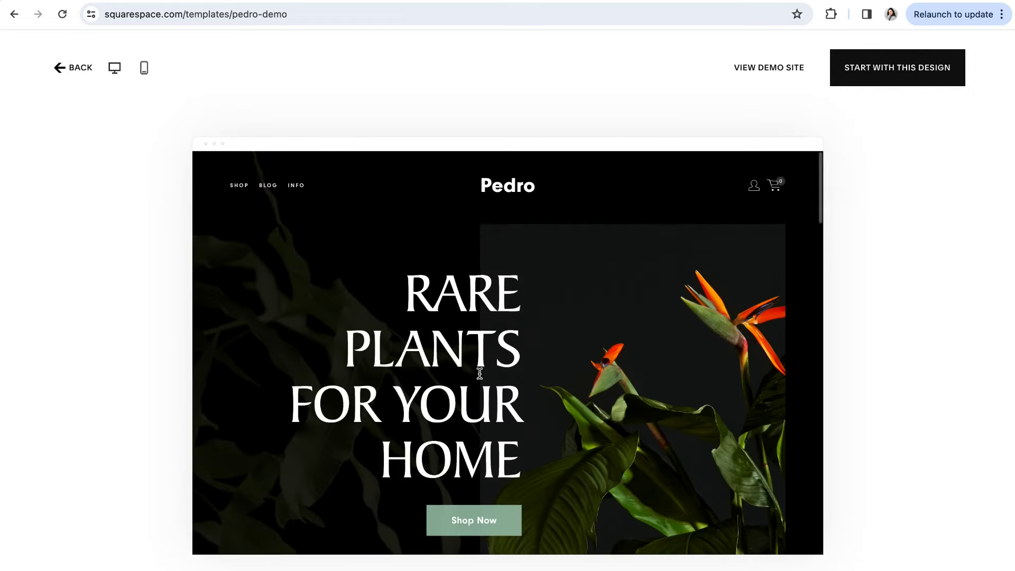
click(76, 68)
click(743, 364)
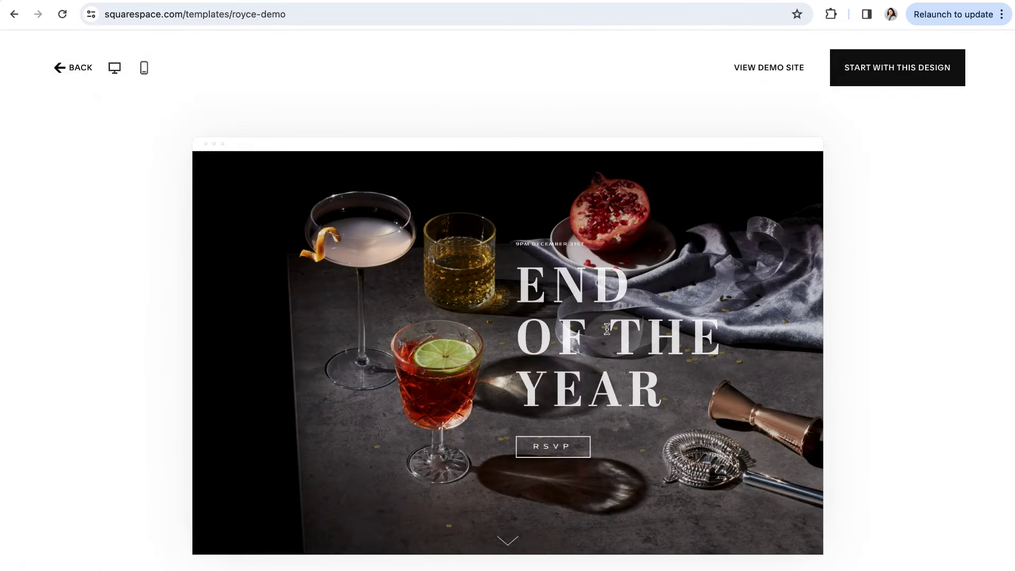
scroll(643, 341, down, 5)
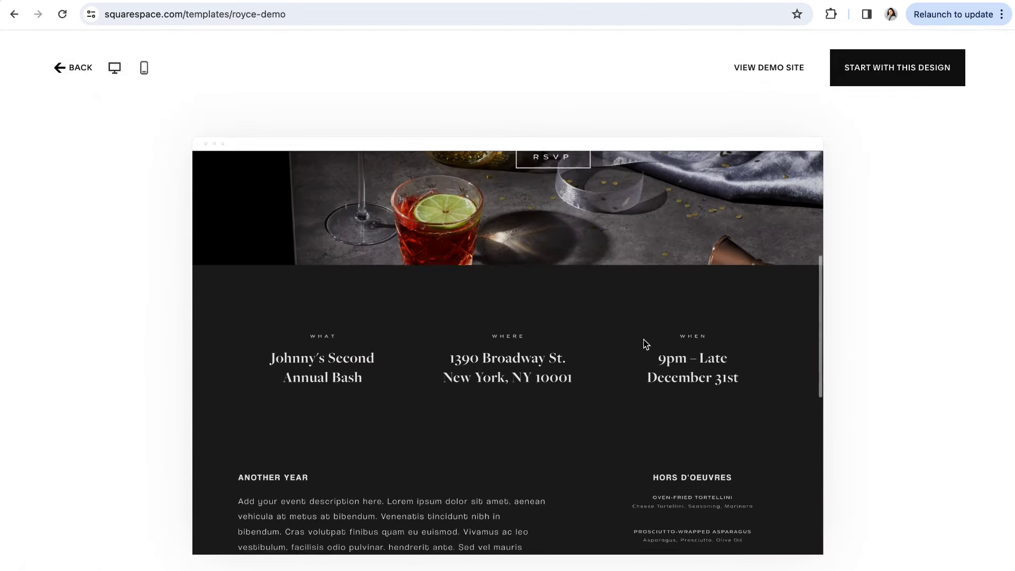
scroll(643, 339, down, 3)
scroll(330, 234, up, 10)
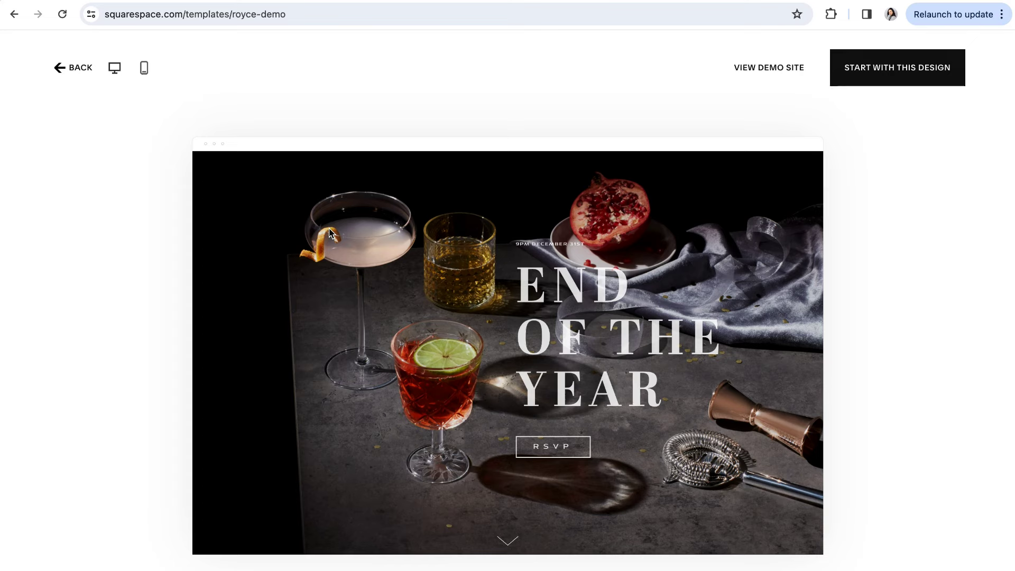
click(61, 68)
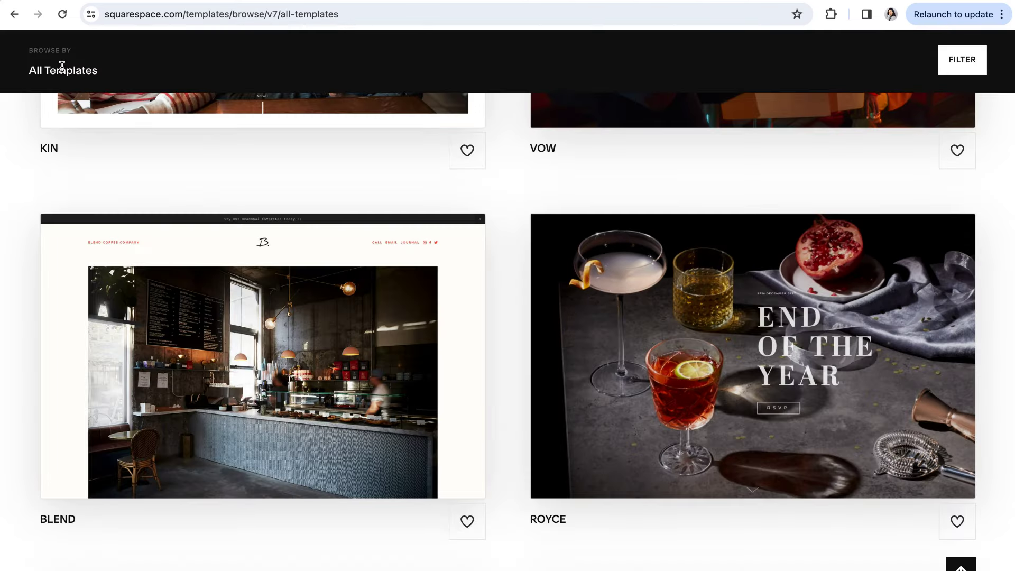
mouse_move(598, 365)
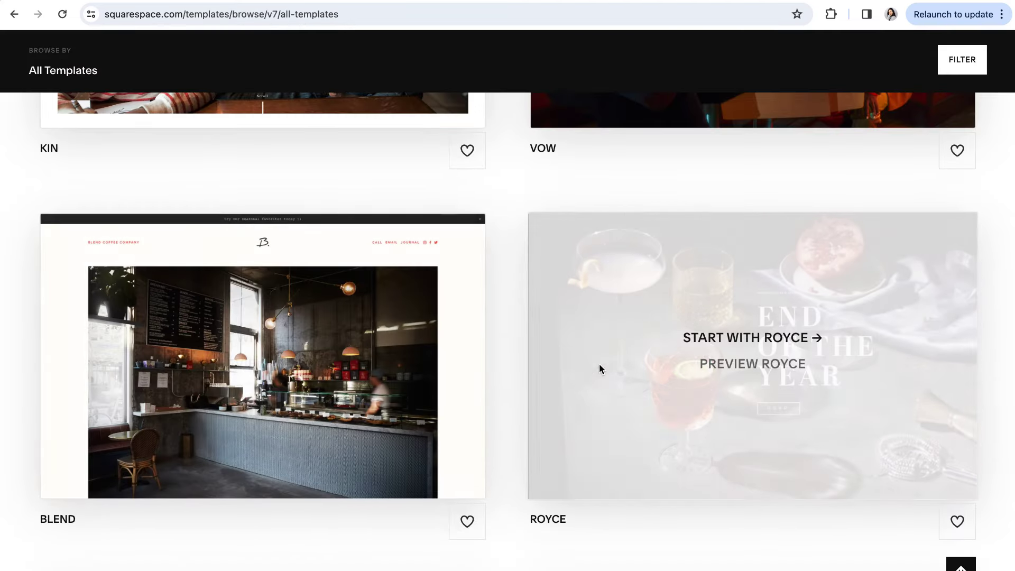
scroll(550, 353, up, 9)
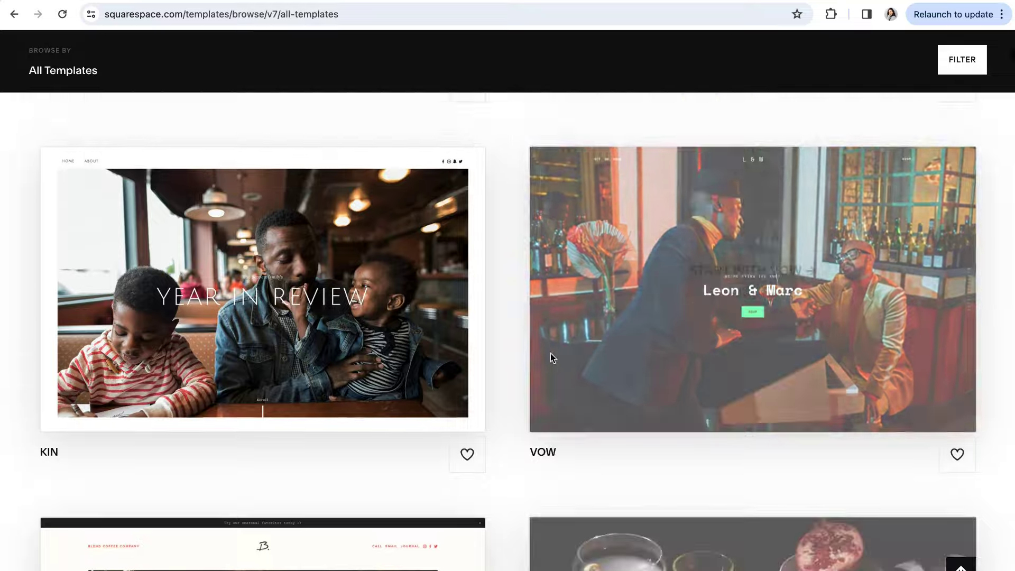
scroll(551, 353, up, 10)
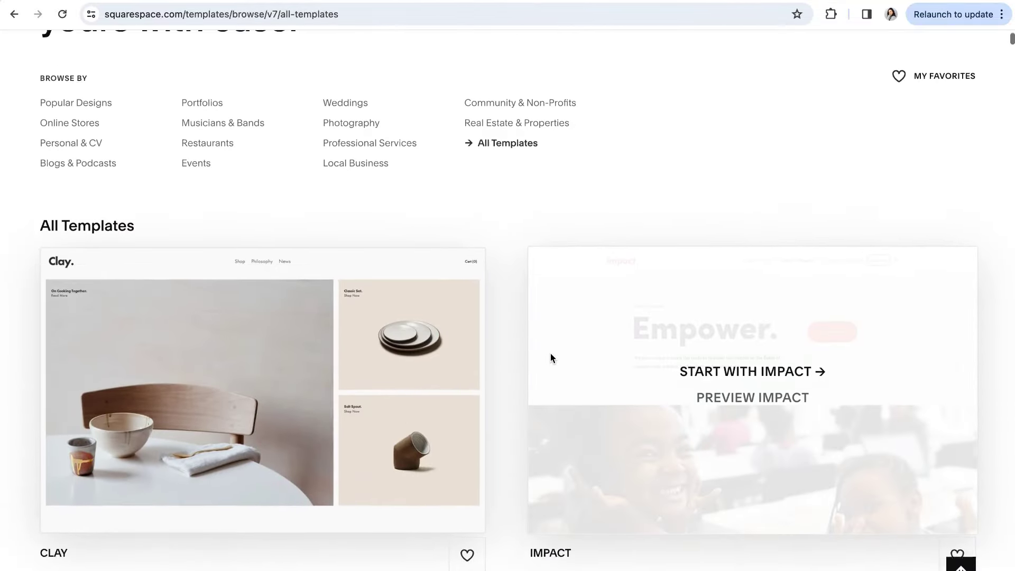
scroll(551, 353, up, 2)
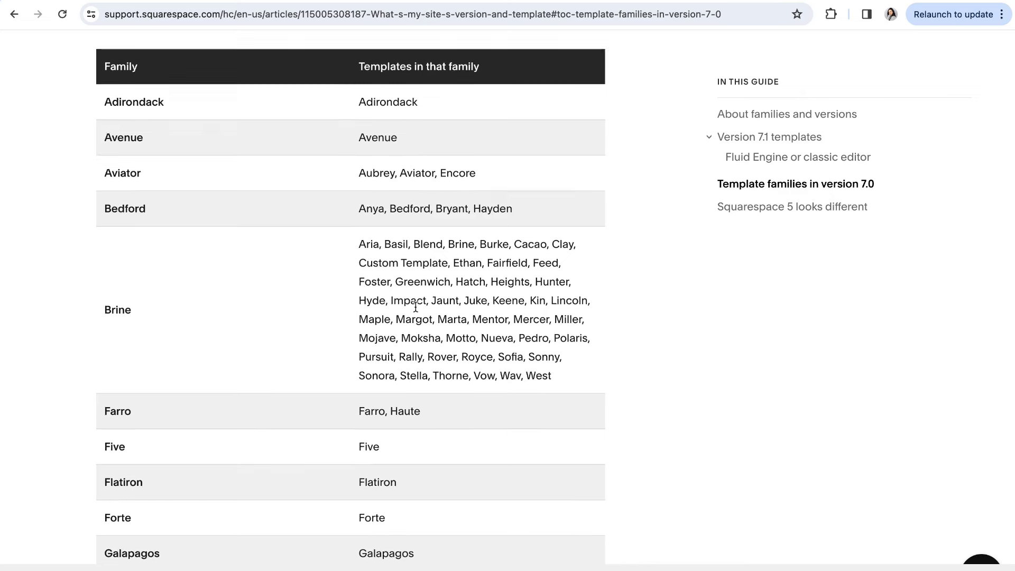
Scroll the version 7.0 template families table to reveal Brine's full template list, Aria to West
scroll(412, 312, down, 3)
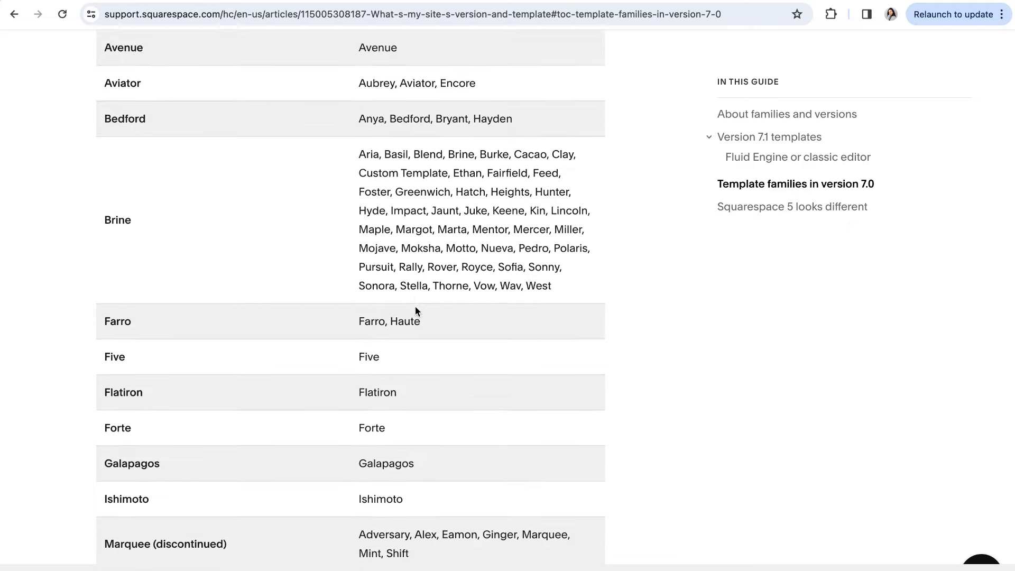
scroll(415, 311, down, 5)
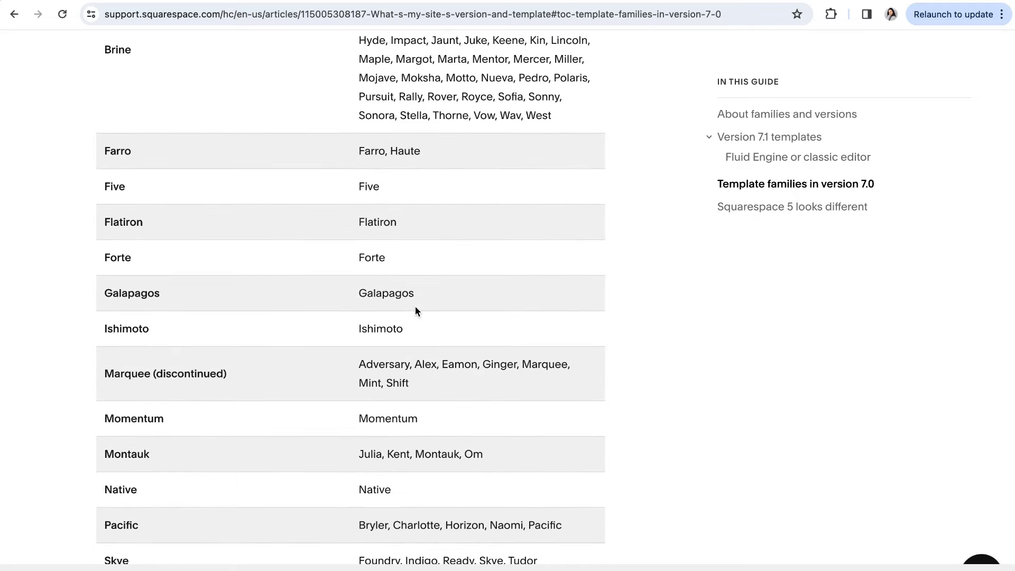
scroll(416, 311, down, 5)
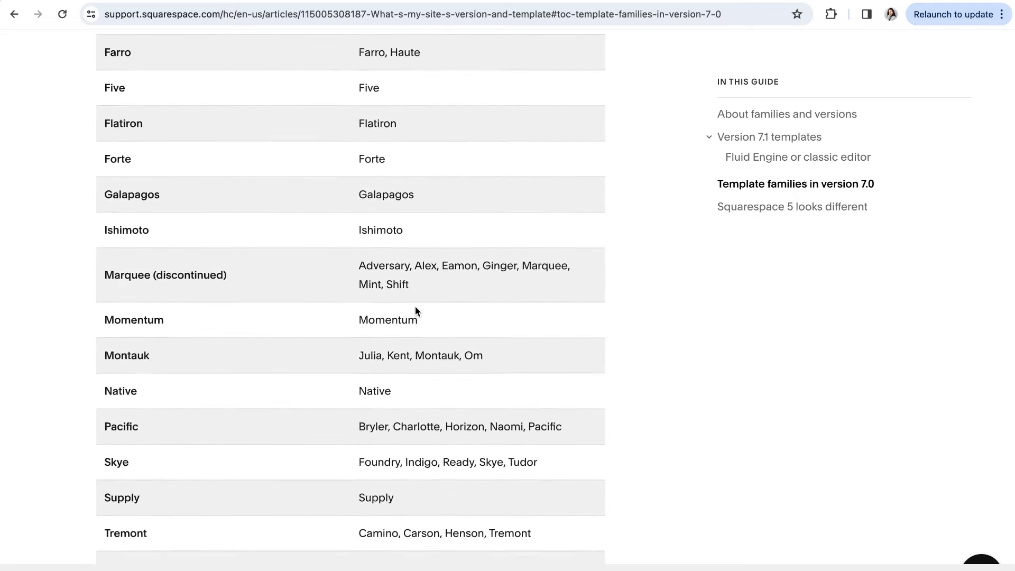
scroll(415, 307, up, 10)
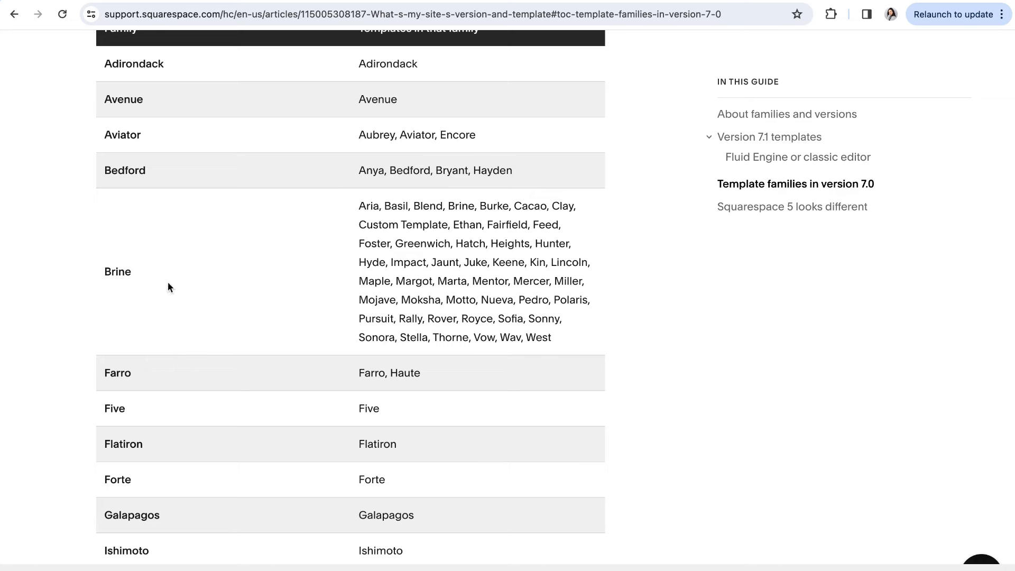
Highlight the Brine family in the version 7.0 families table, then clear the selection
shift+click(119, 279)
click(131, 280)
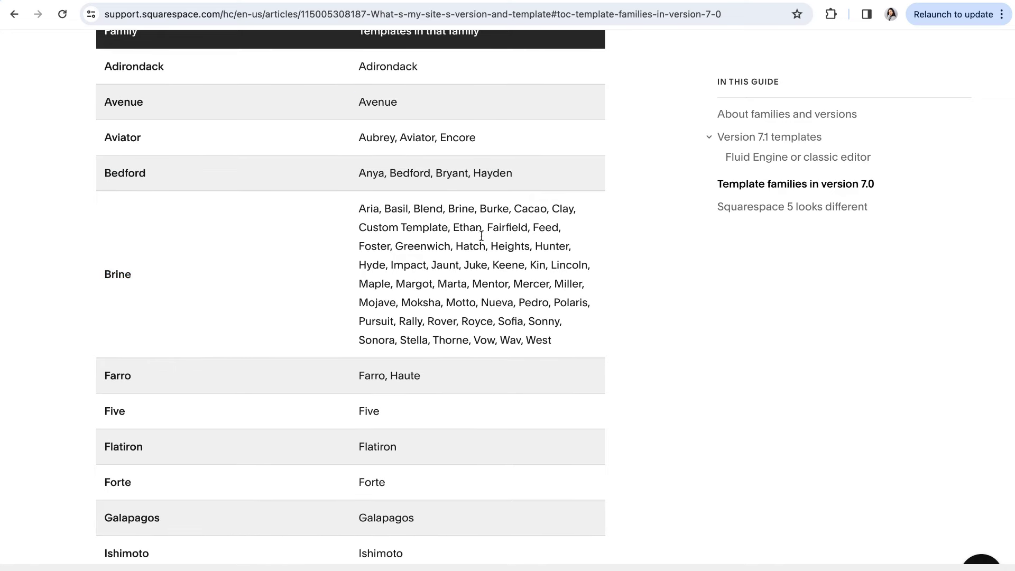
double_click(461, 209)
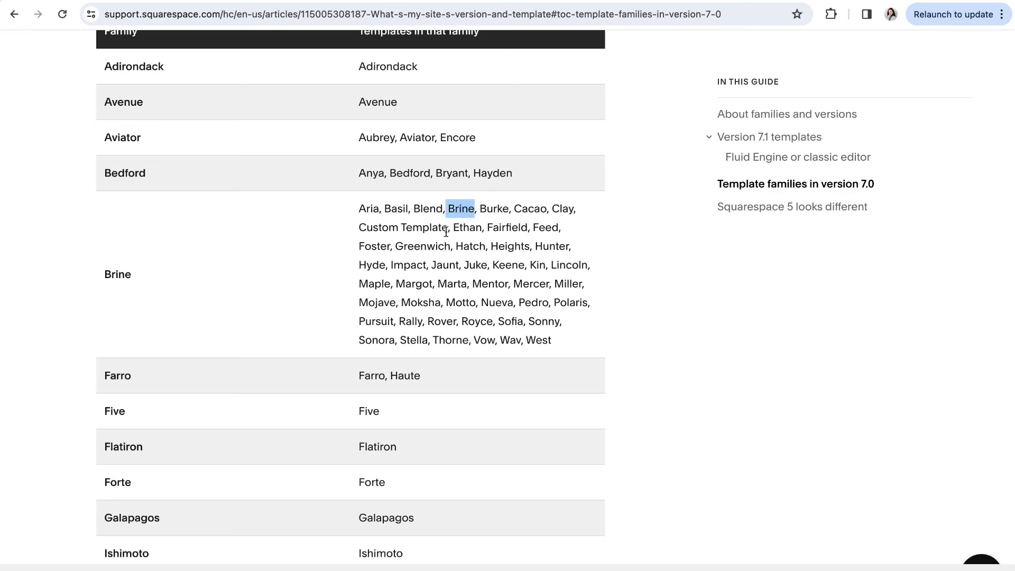
click(444, 275)
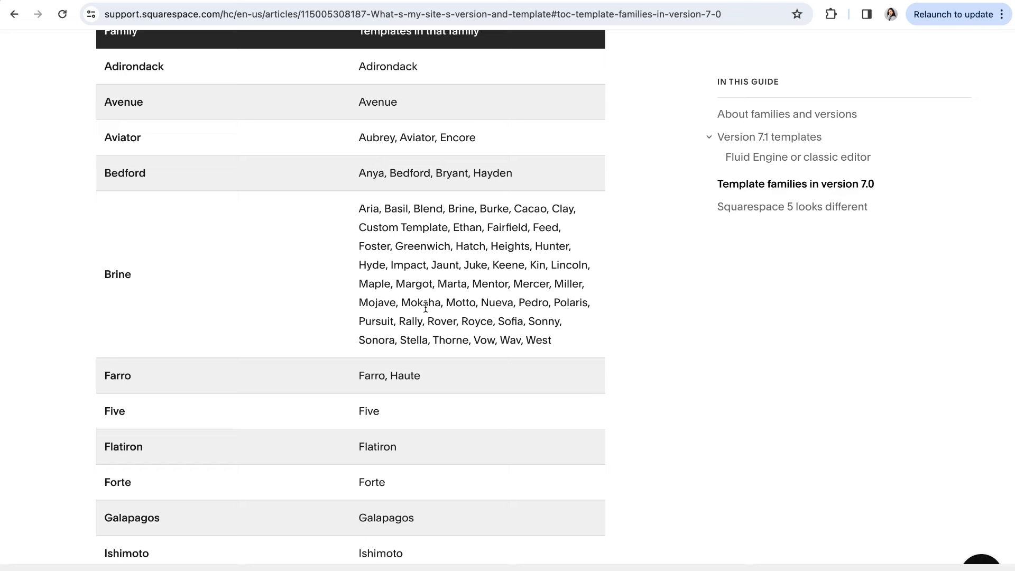
Scroll the families table up and down around the Brine entry
scroll(411, 306, up, 1)
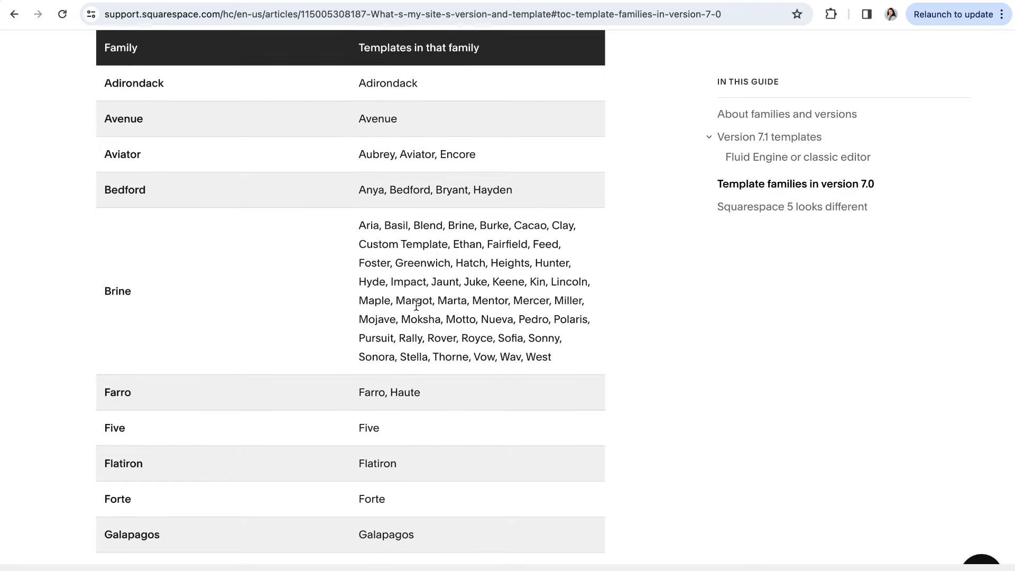
scroll(122, 224, down, 3)
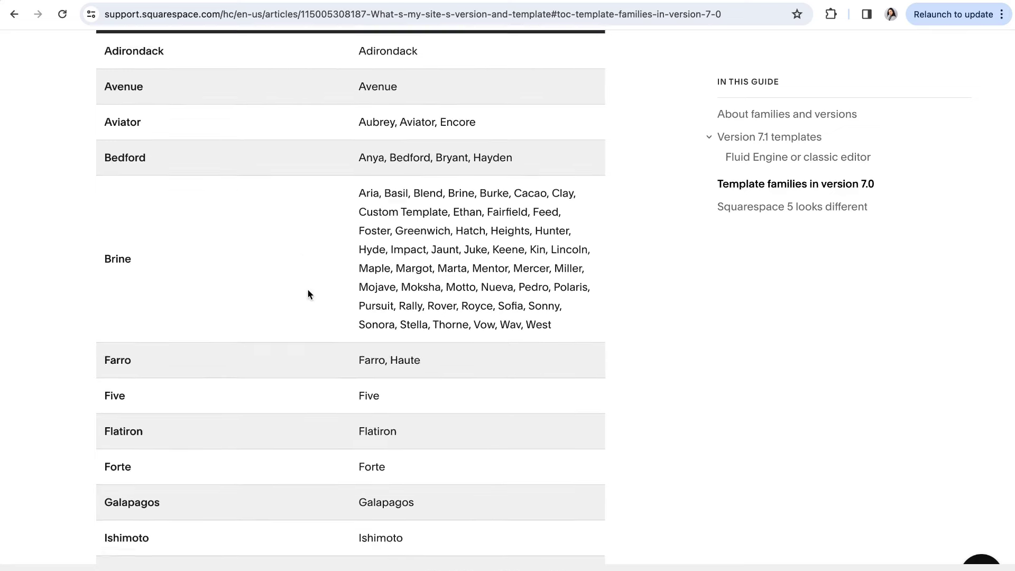
scroll(221, 393, down, 3)
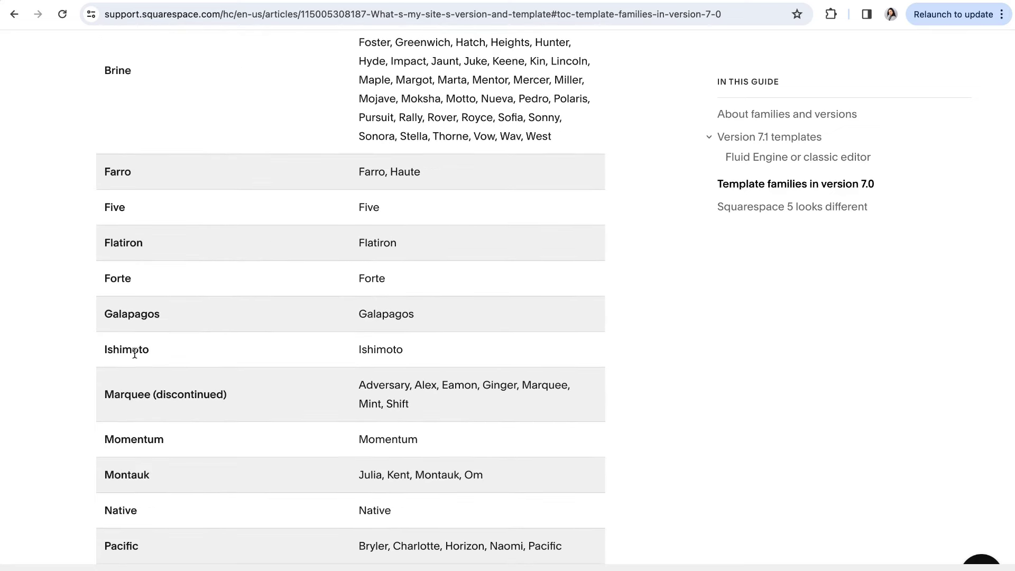
scroll(308, 363, up, 4)
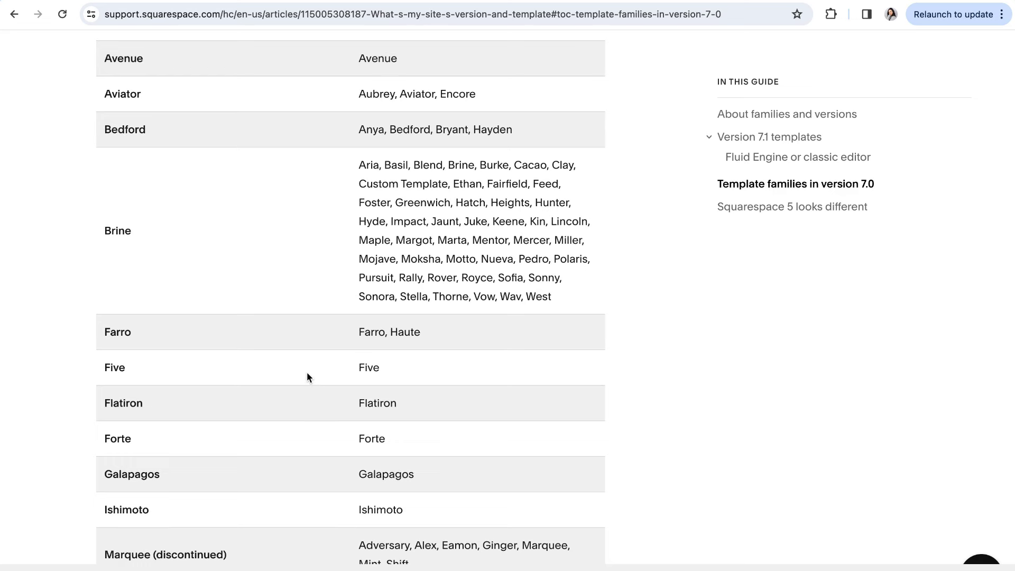
scroll(310, 376, up, 1)
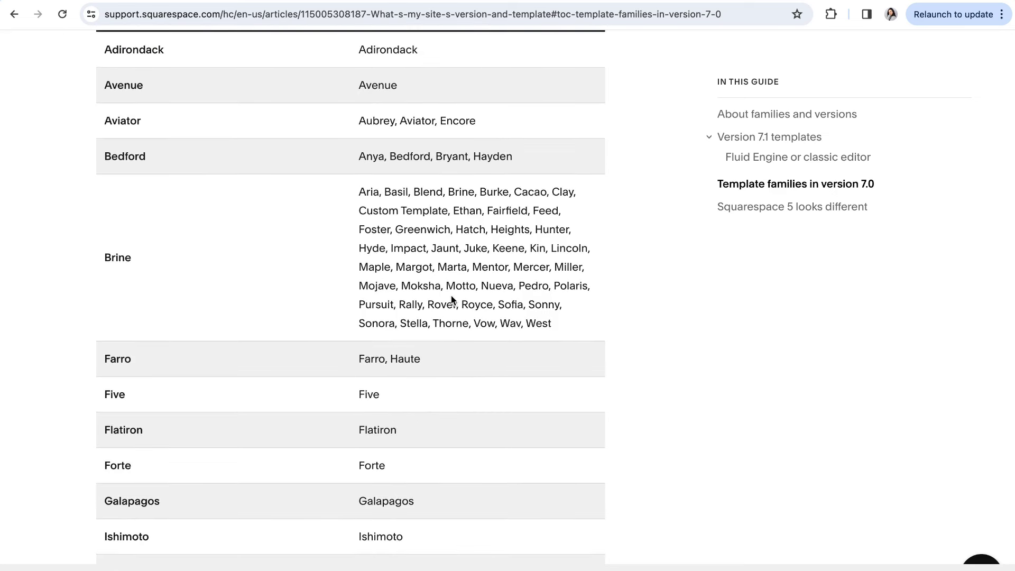
scroll(451, 299, up, 1)
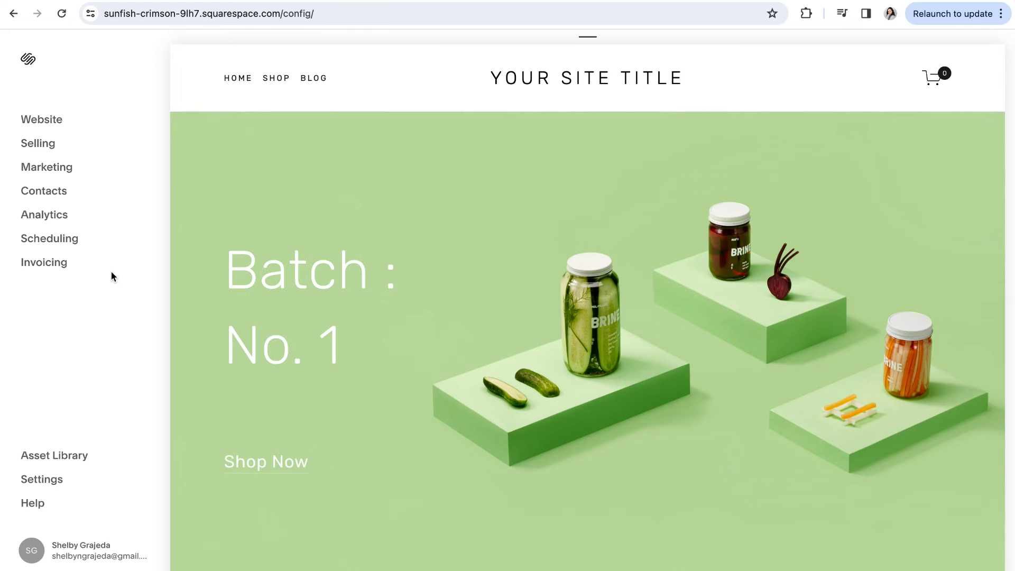
click(34, 123)
click(41, 163)
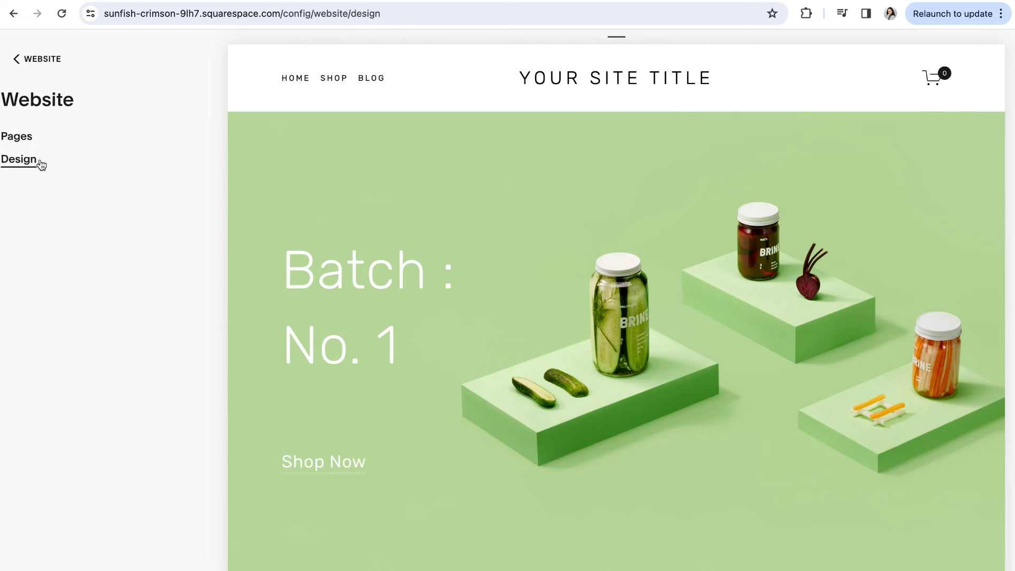
click(52, 183)
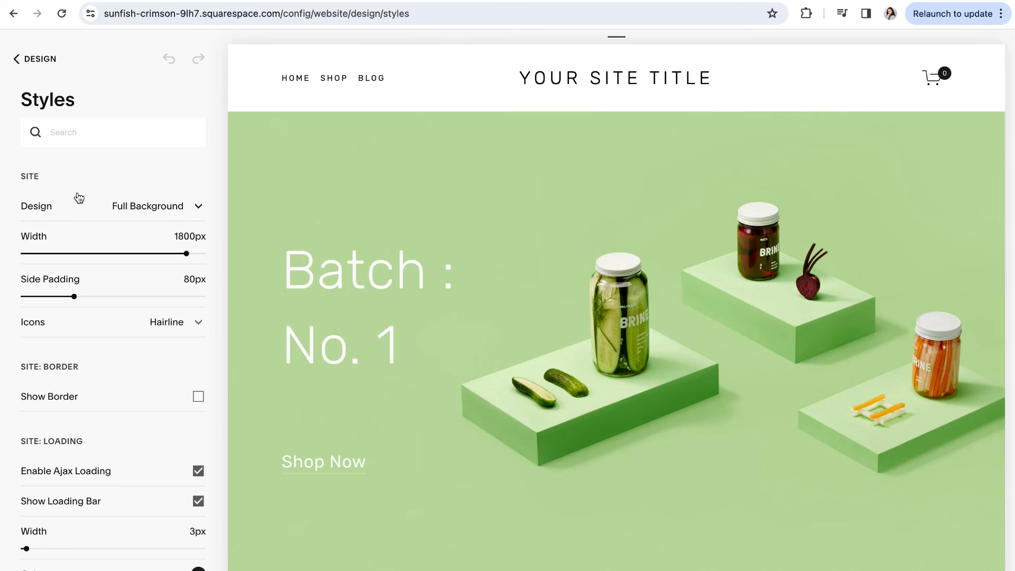
scroll(122, 223, down, 4)
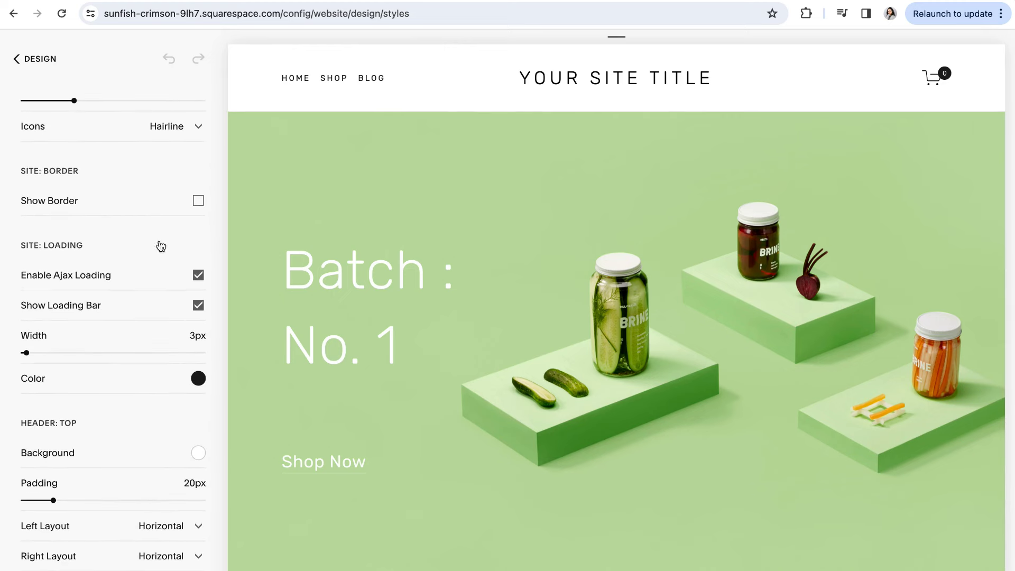
scroll(137, 243, down, 3)
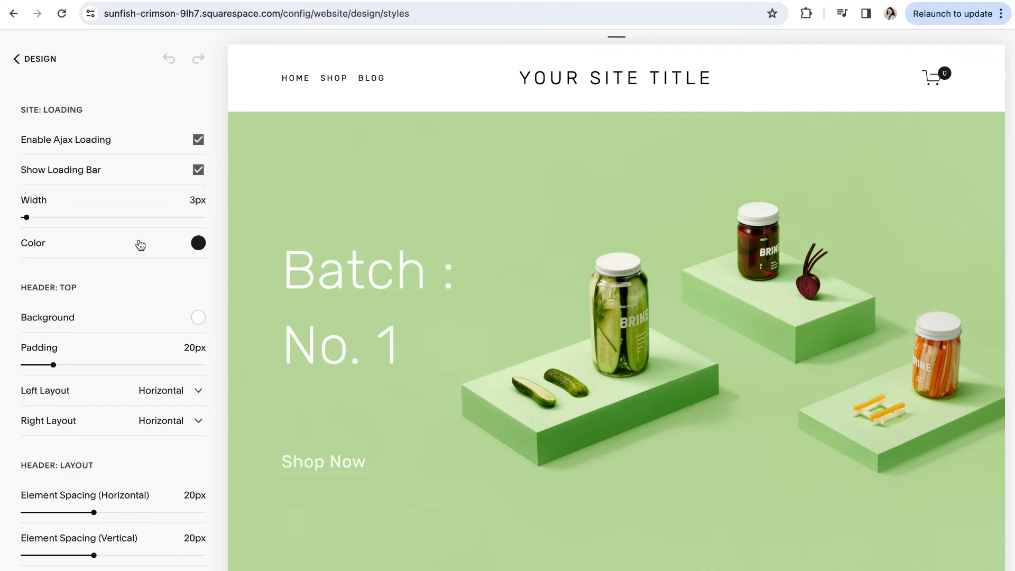
scroll(140, 245, down, 10)
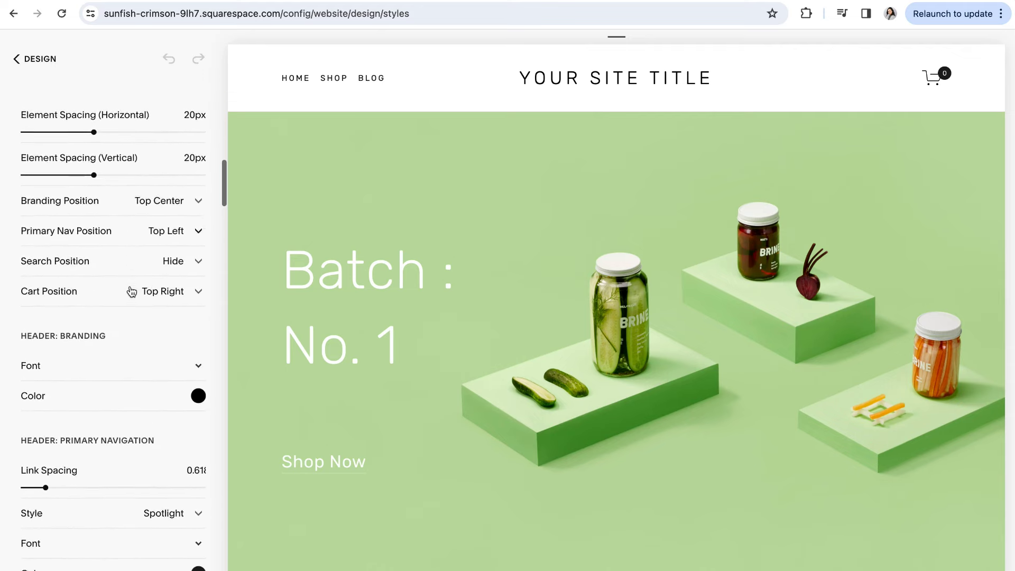
scroll(131, 293, down, 9)
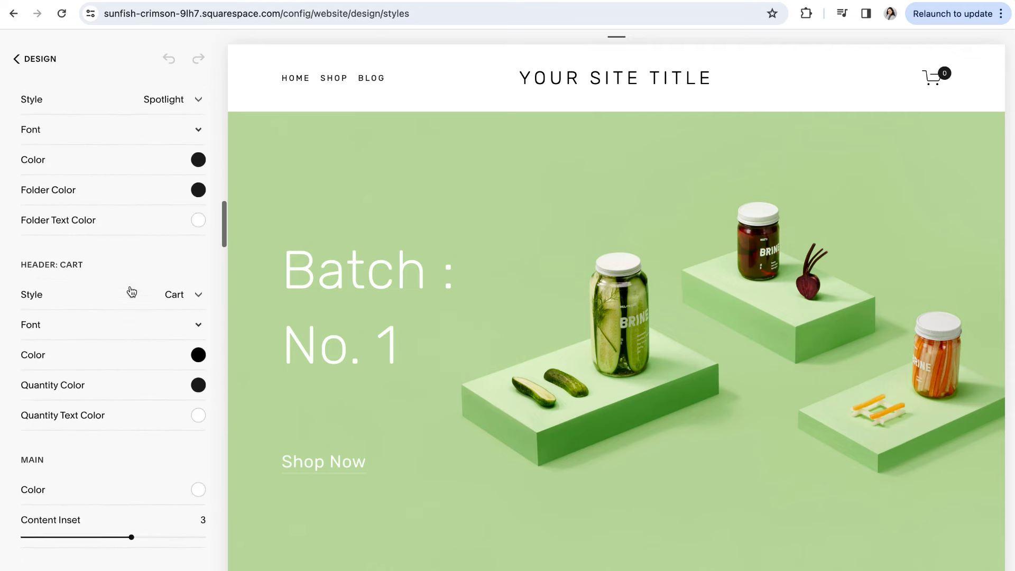
scroll(131, 293, down, 4)
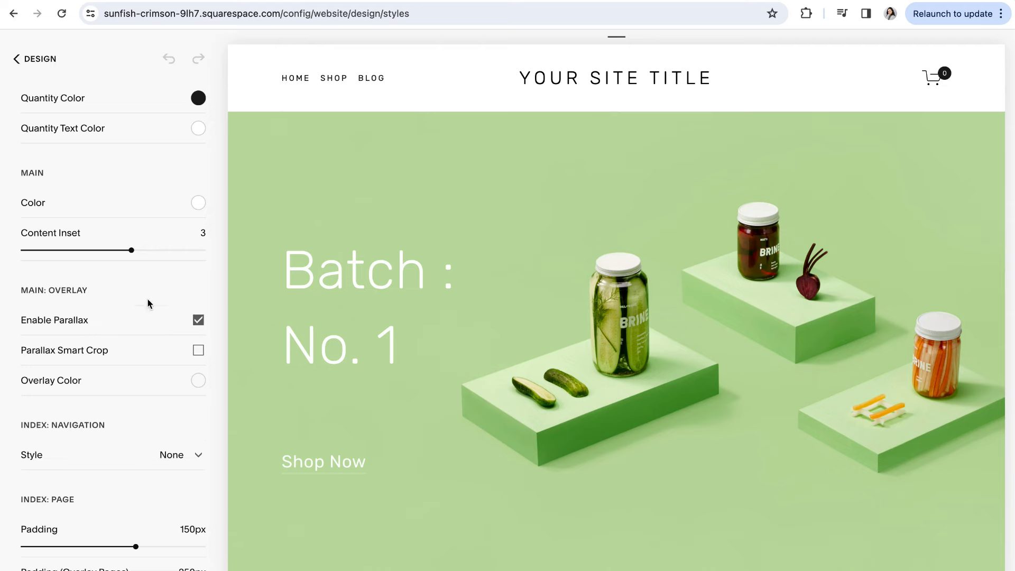
scroll(148, 303, down, 4)
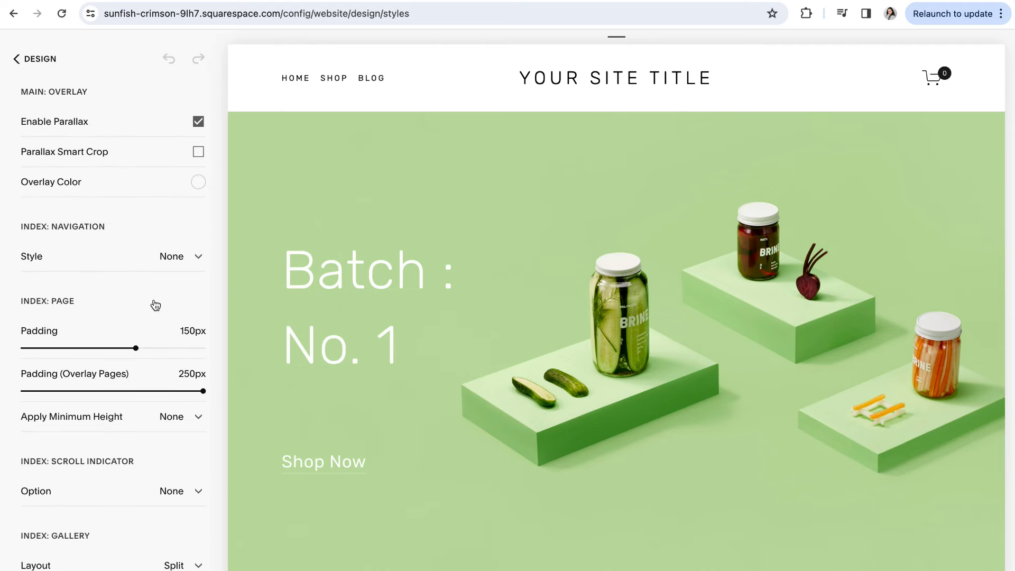
scroll(156, 306, down, 9)
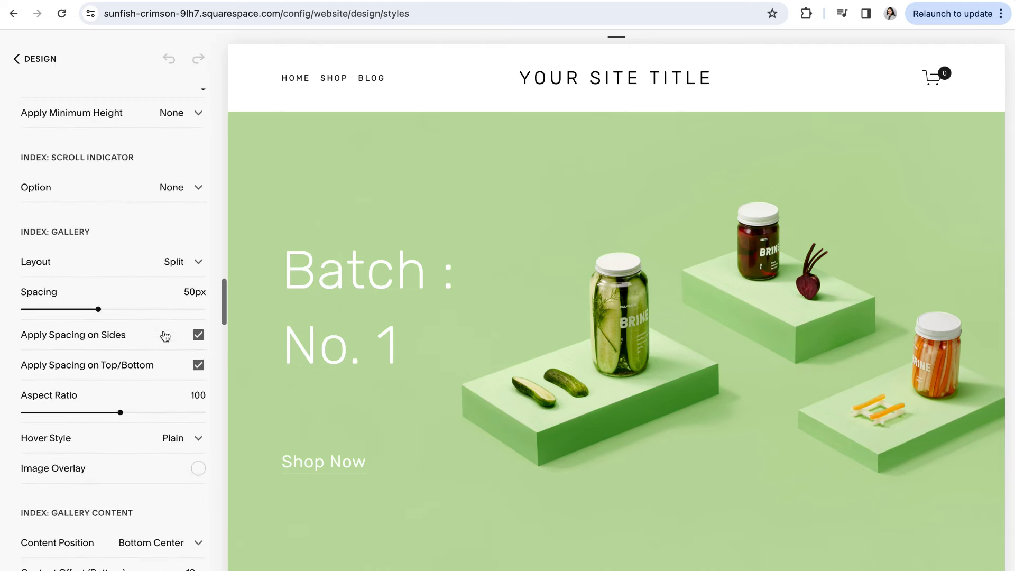
scroll(165, 334, down, 10)
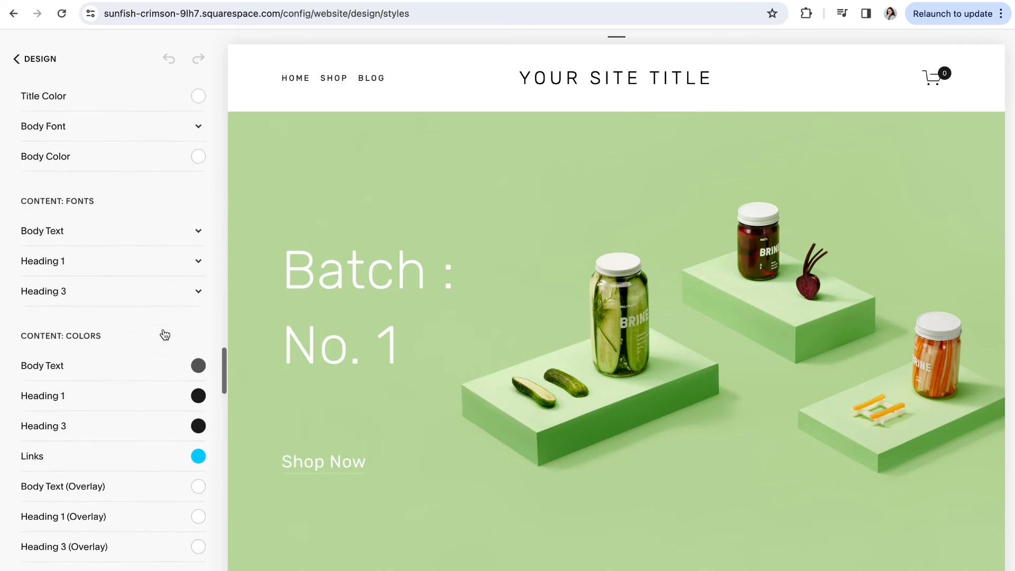
scroll(166, 334, down, 8)
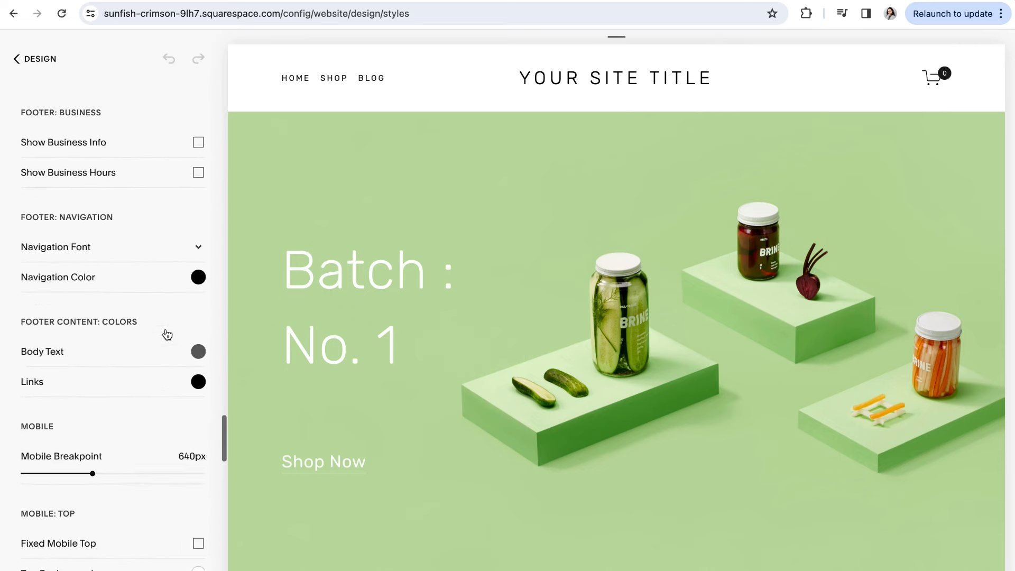
scroll(168, 335, down, 4)
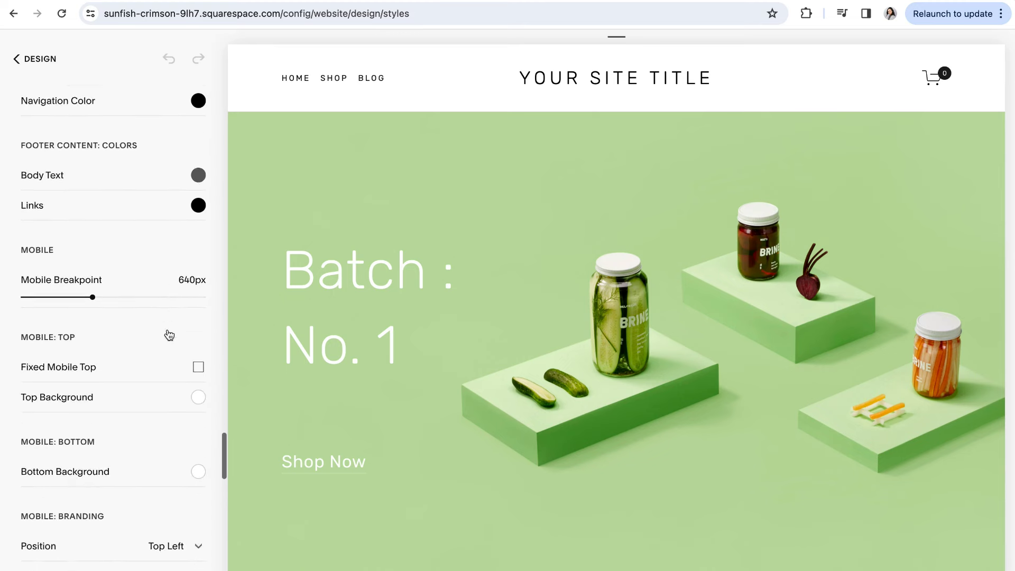
scroll(152, 288, down, 2)
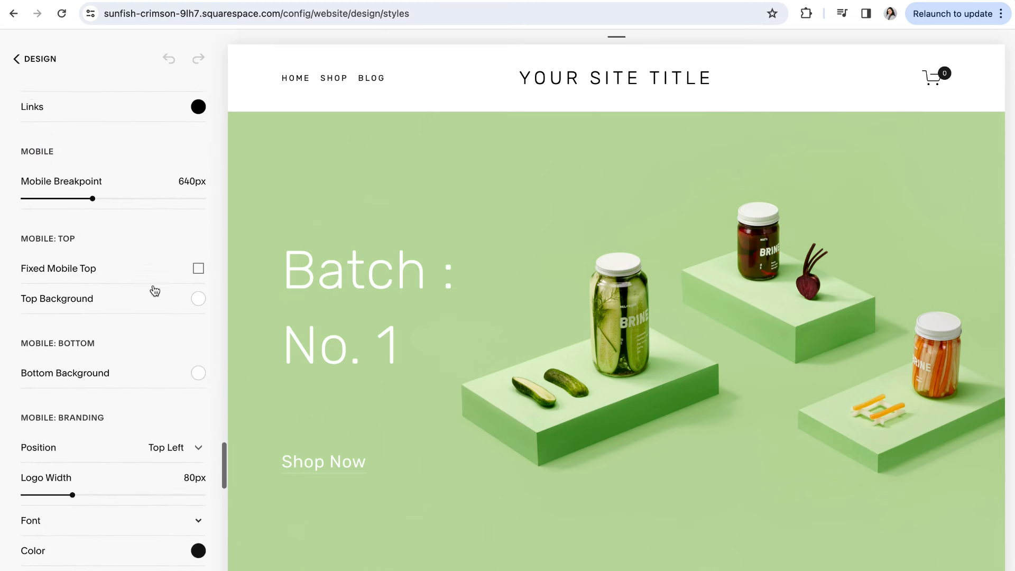
scroll(123, 324, down, 6)
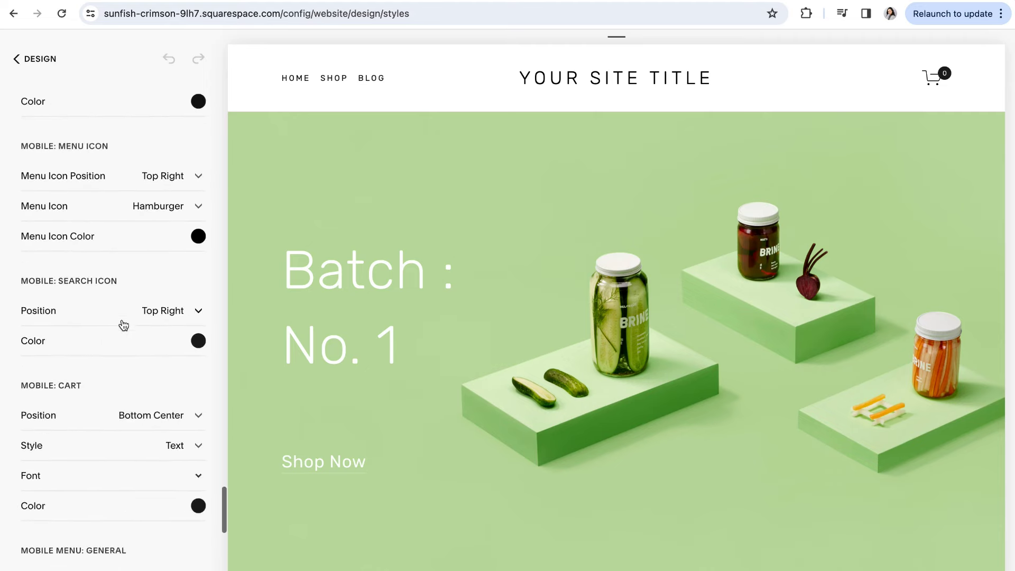
scroll(123, 325, down, 8)
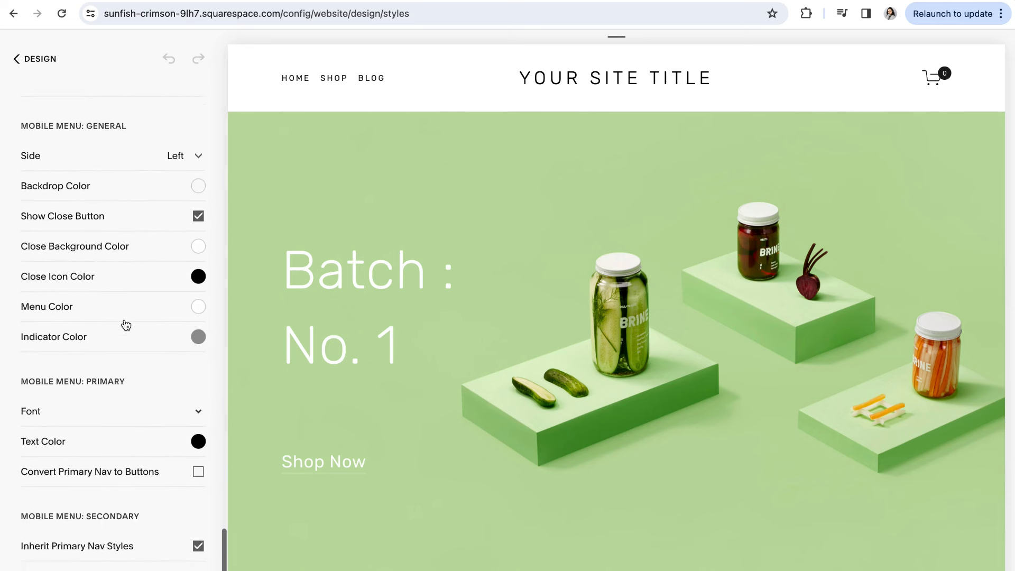
scroll(148, 322, up, 2)
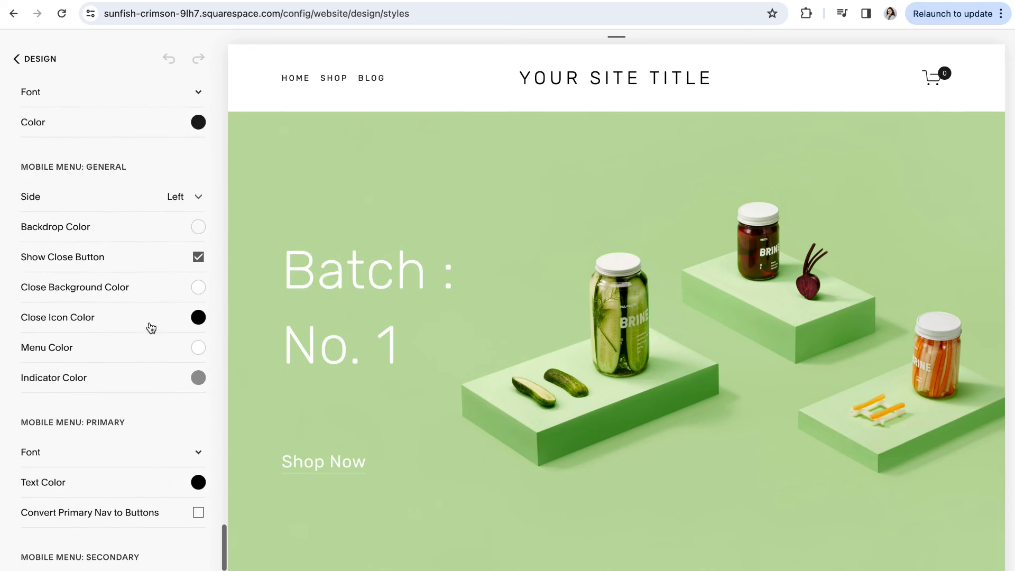
scroll(150, 328, up, 7)
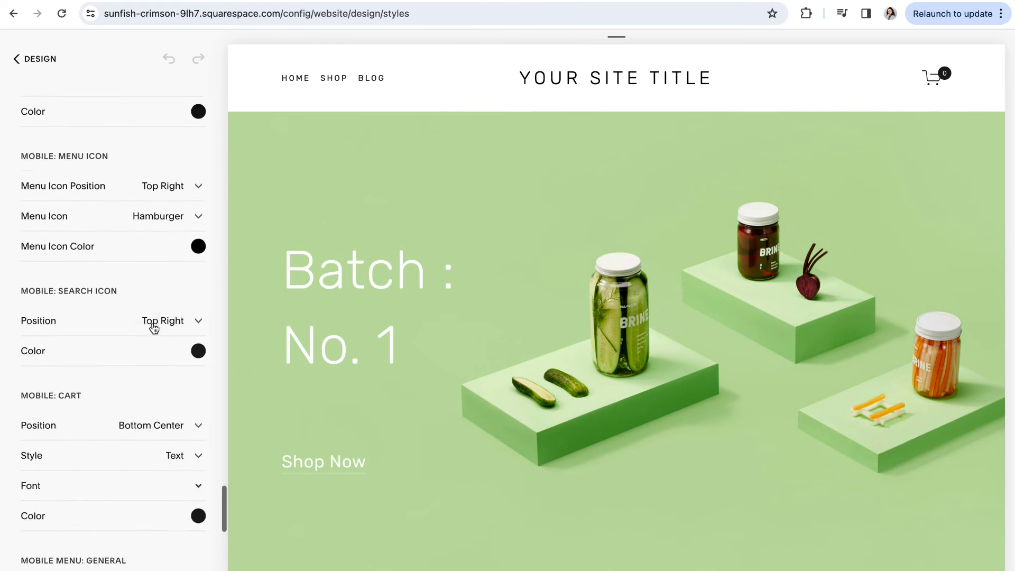
scroll(154, 328, up, 8)
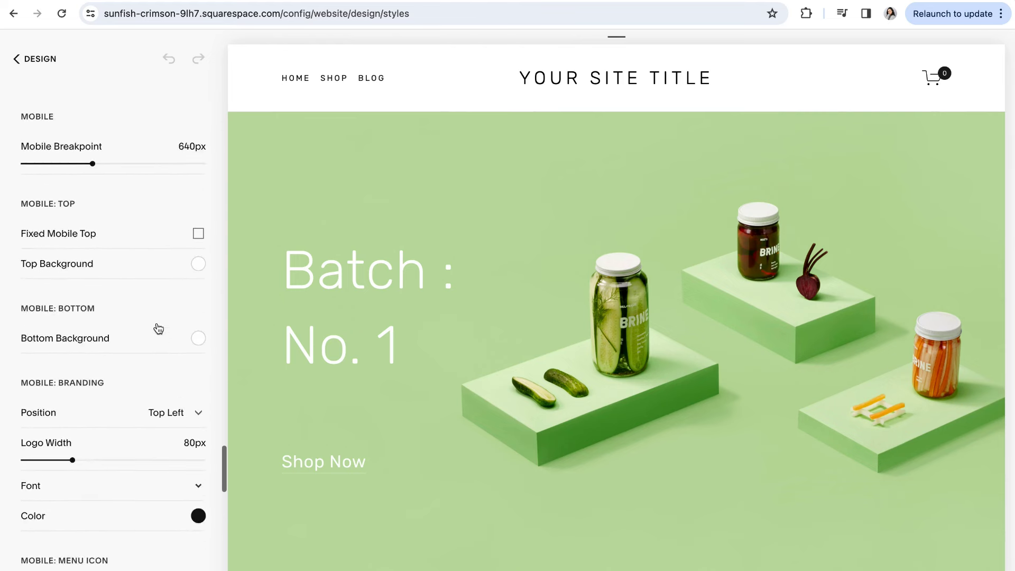
scroll(151, 328, up, 2)
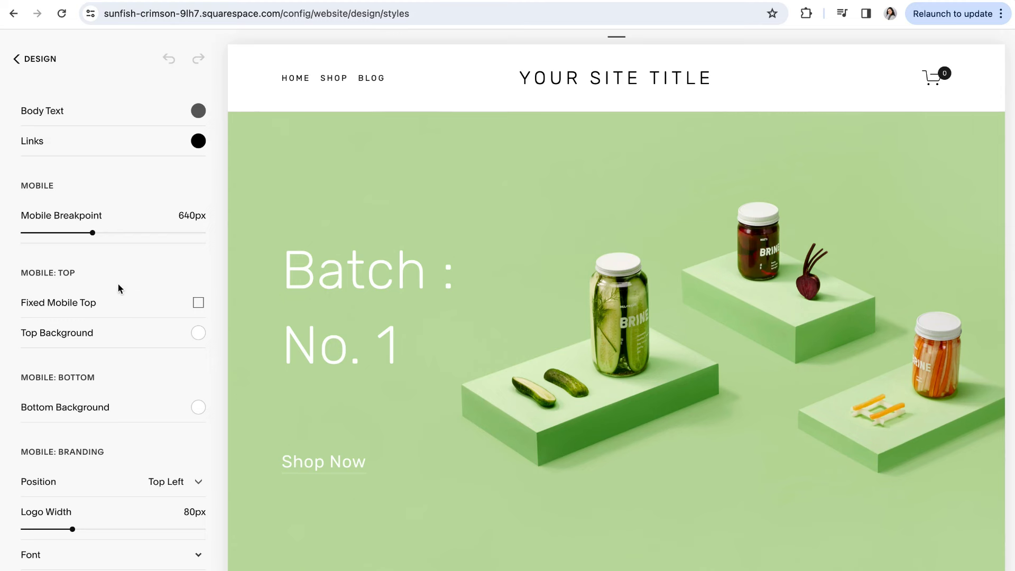
scroll(118, 288, up, 1)
drag(85, 302, 14, 301)
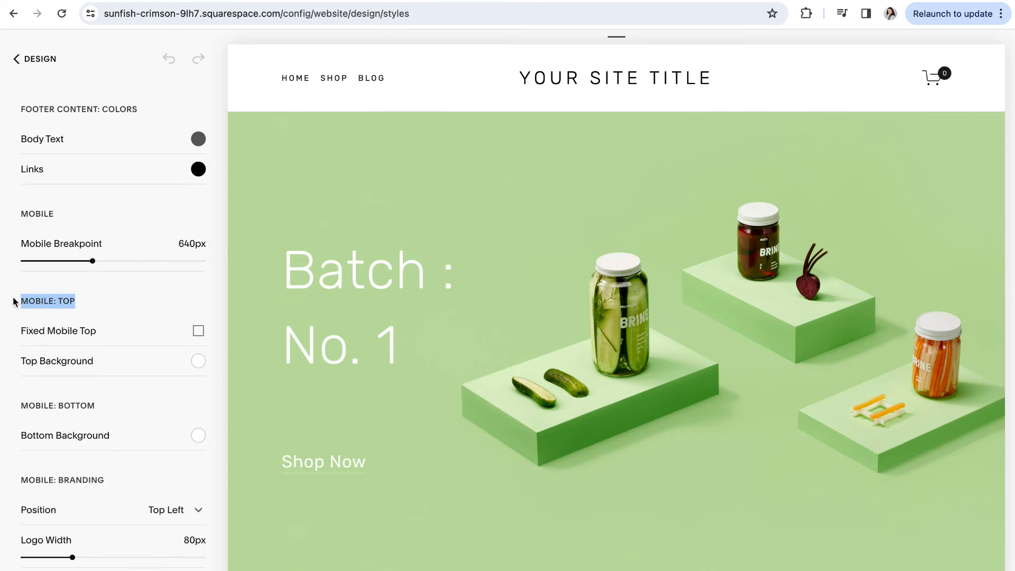
click(122, 308)
scroll(140, 311, up, 3)
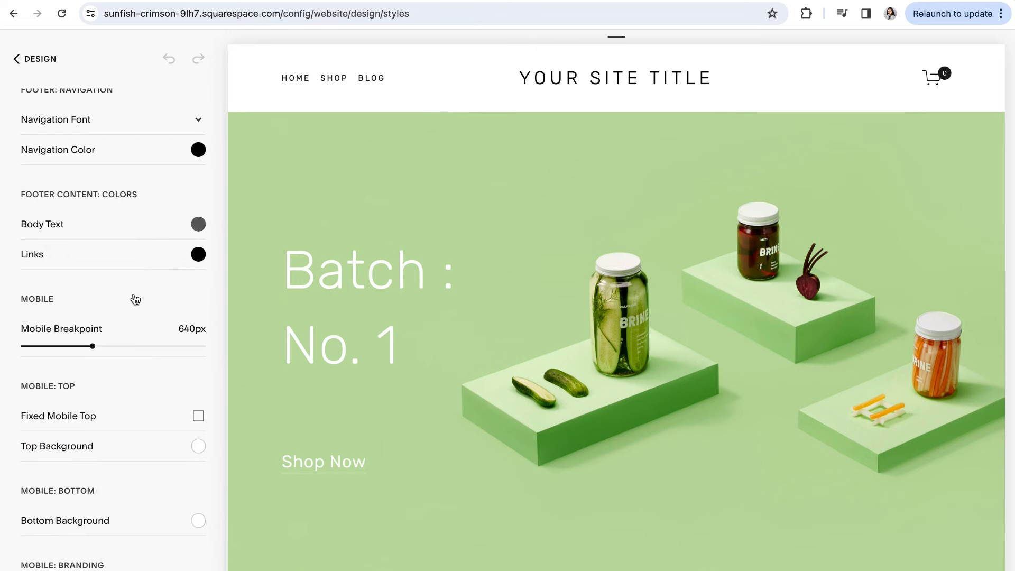
scroll(144, 300, up, 2)
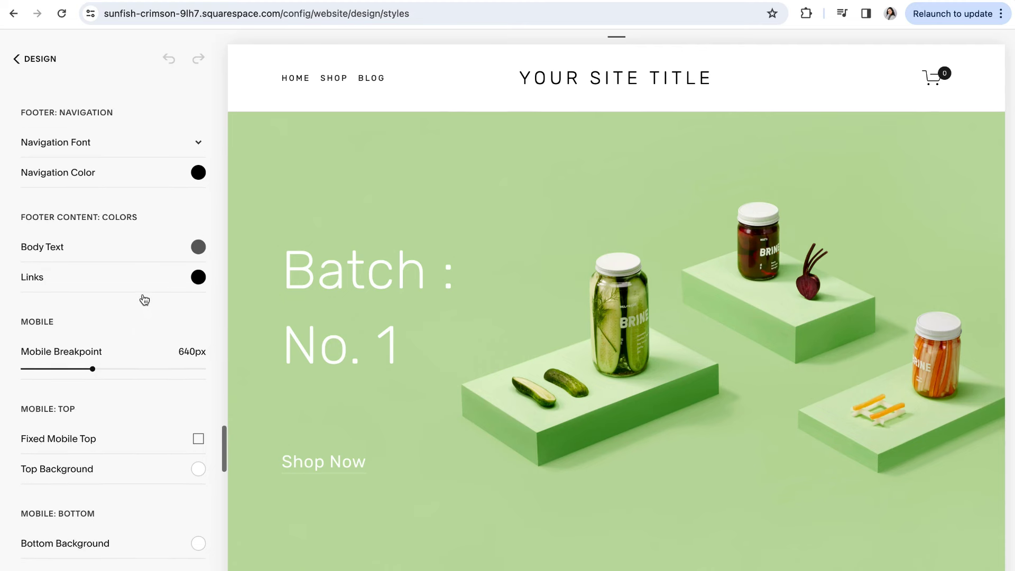
scroll(146, 301, up, 2)
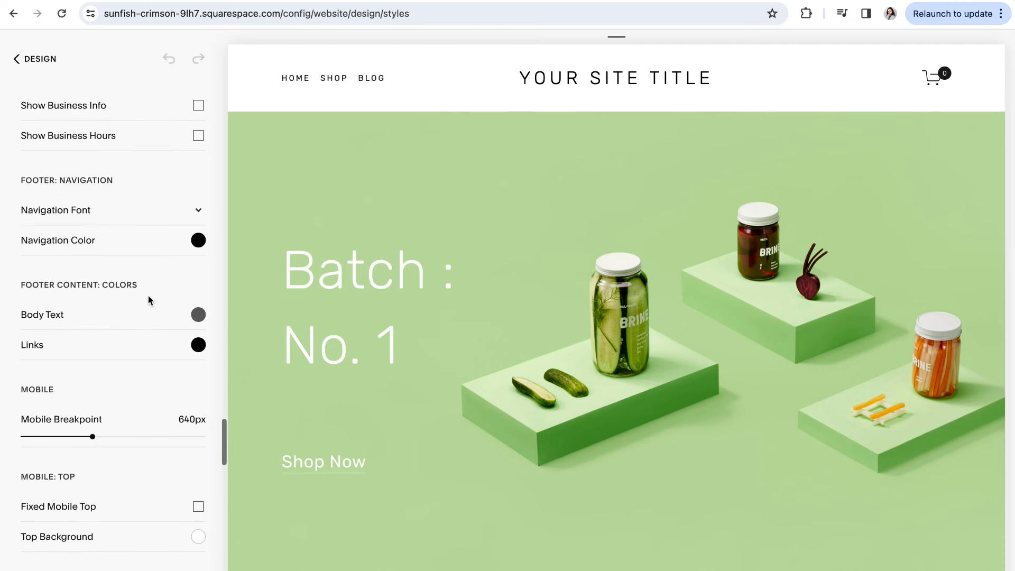
Glance at the Body Text font settings, then set the Heading 1 colour to near-black
scroll(149, 300, up, 15)
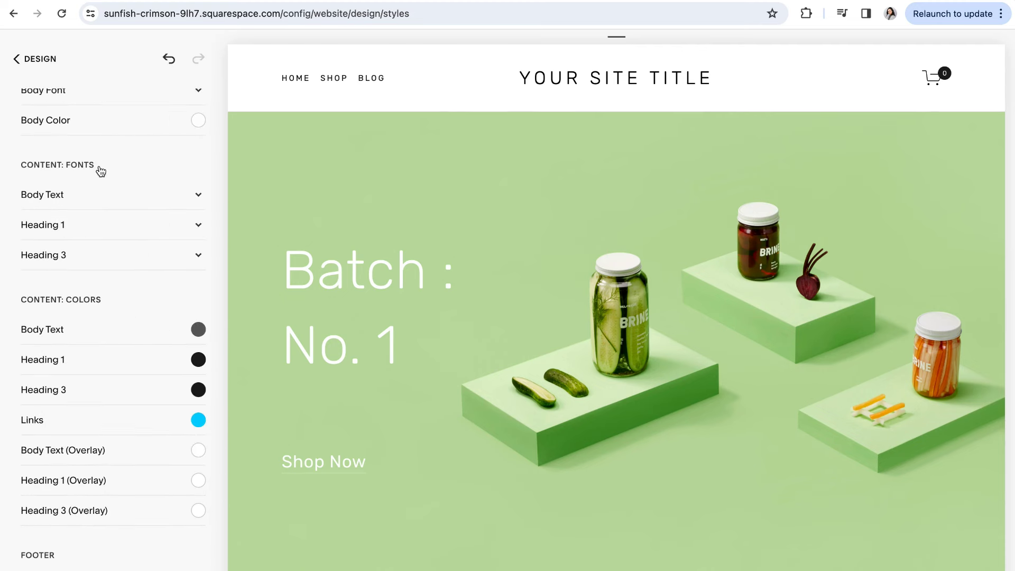
click(199, 196)
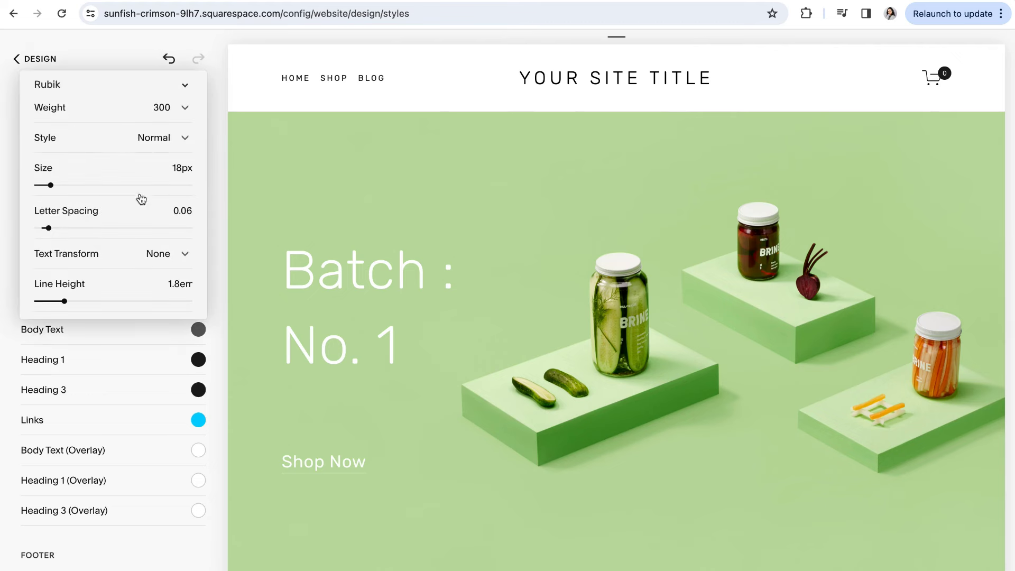
click(223, 210)
scroll(174, 275, down, 2)
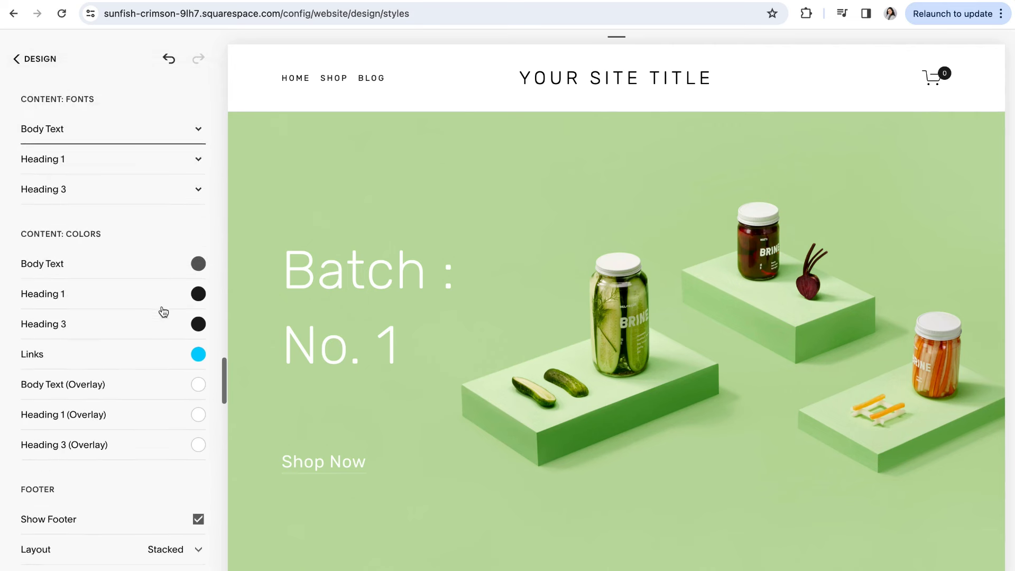
click(198, 279)
drag(45, 325, 14, 315)
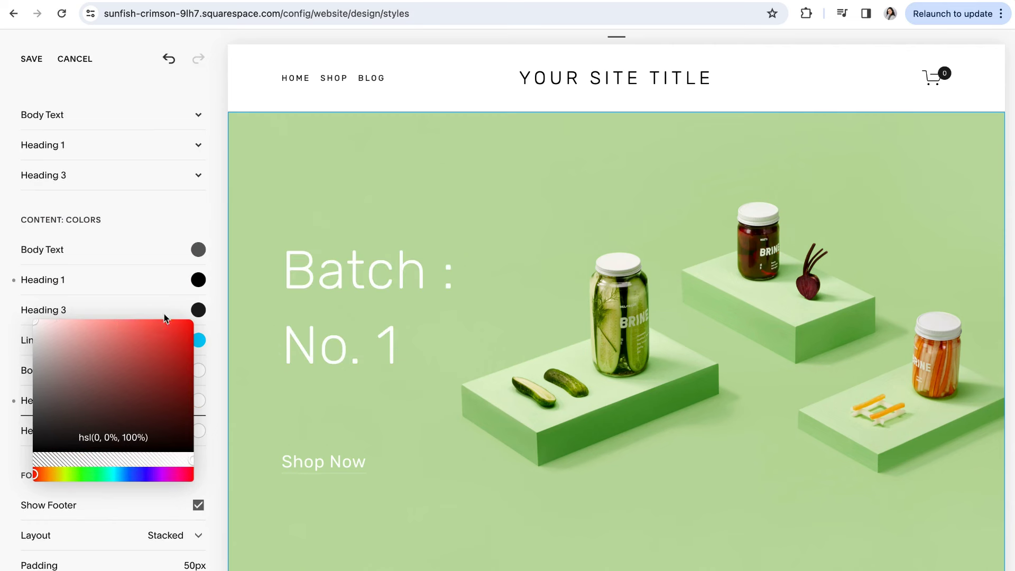
click(214, 332)
Set the Heading 1 font size to 81px and save the site styles
scroll(121, 359, up, 2)
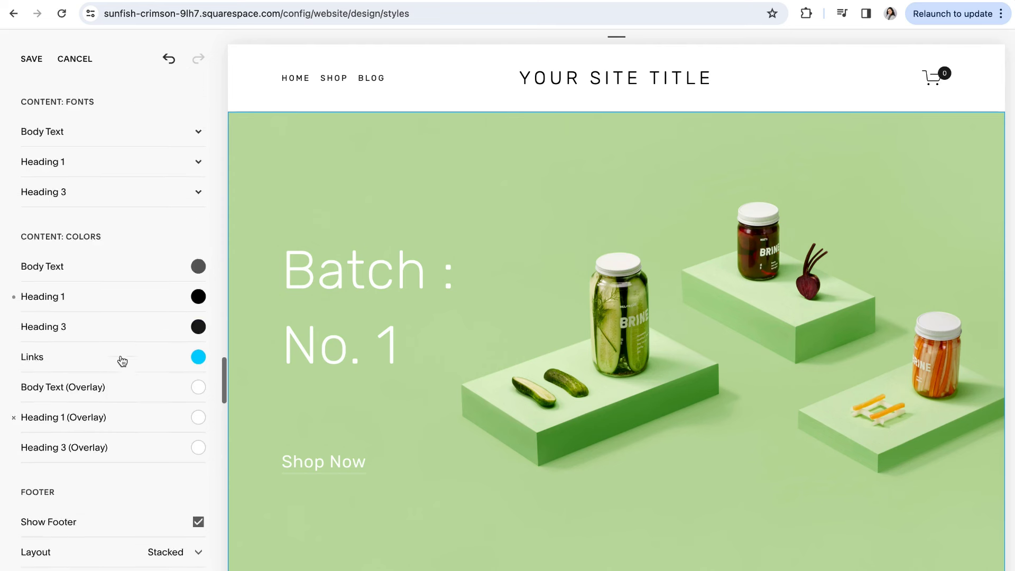
click(199, 209)
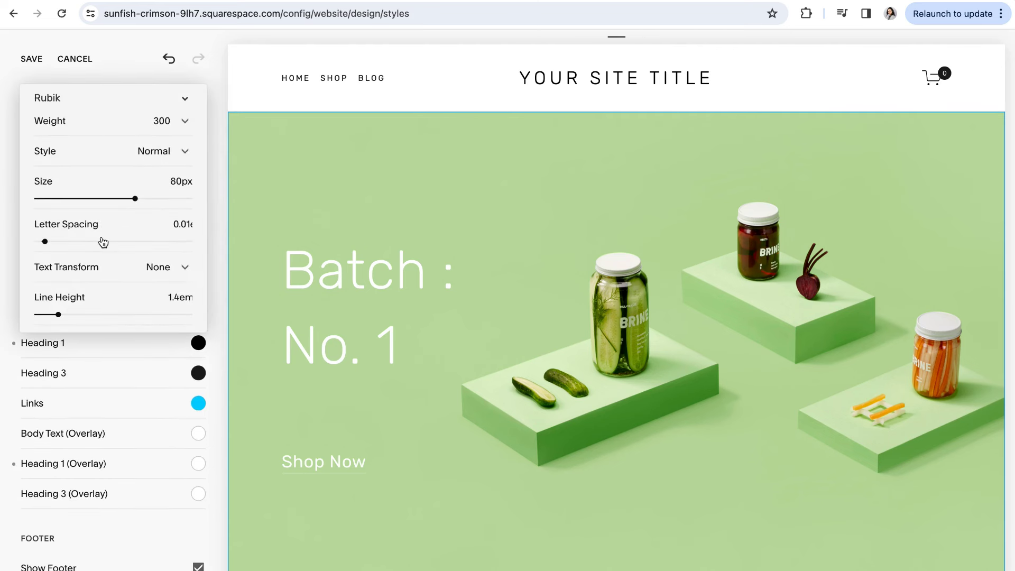
mouse_move(136, 201)
mouse_down()
mouse_move(91, 198)
mouse_move(147, 197)
mouse_move(136, 198)
mouse_up()
click(35, 60)
Go back from Design to the Website pages list and scroll through the homepage preview
click(33, 61)
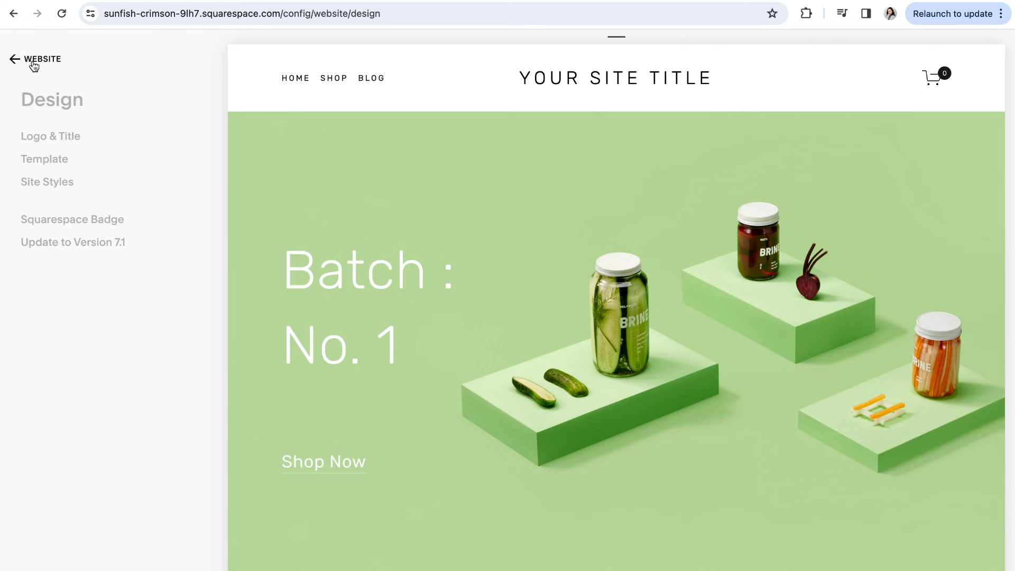
click(31, 61)
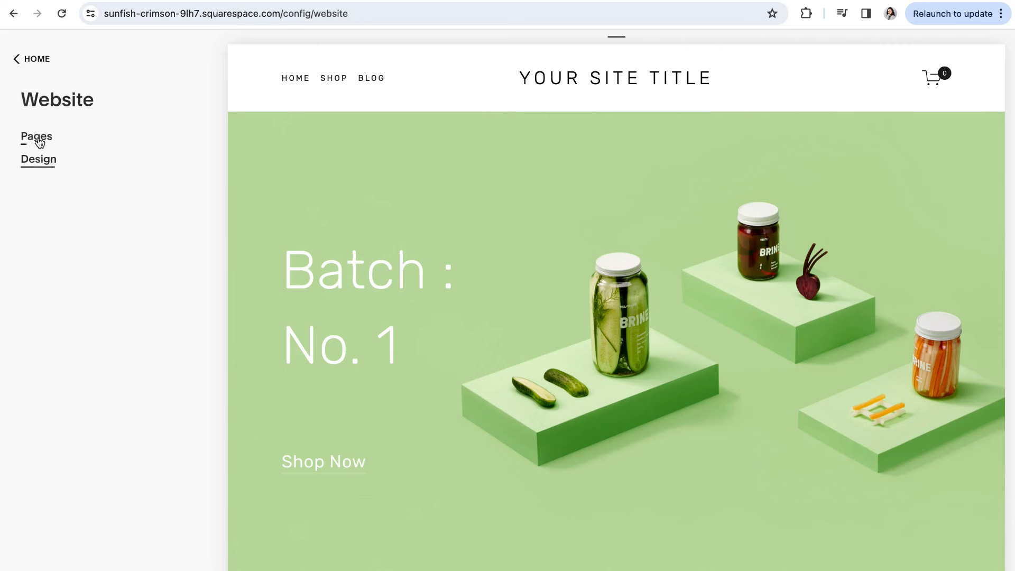
click(38, 137)
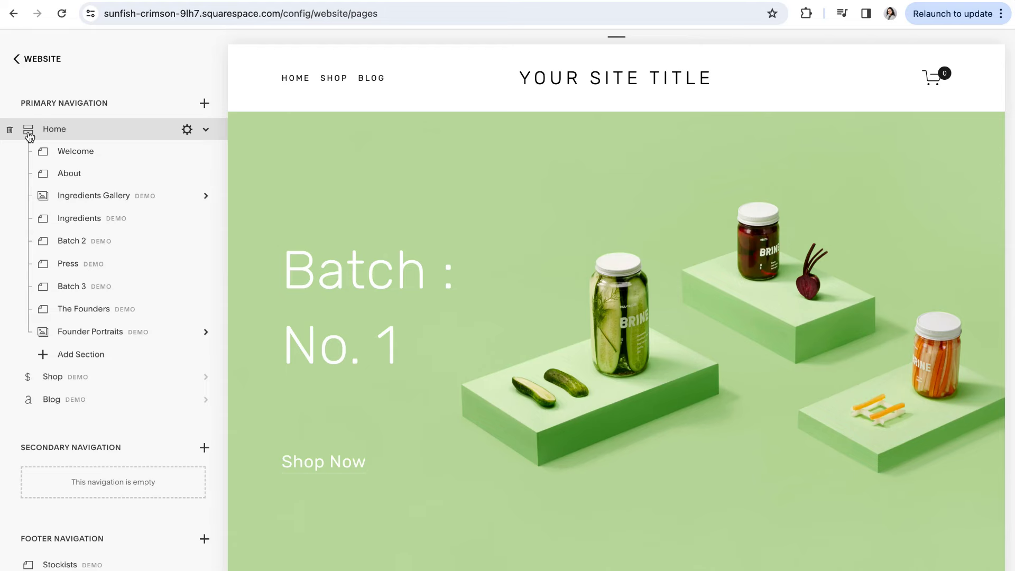
scroll(491, 238, down, 6)
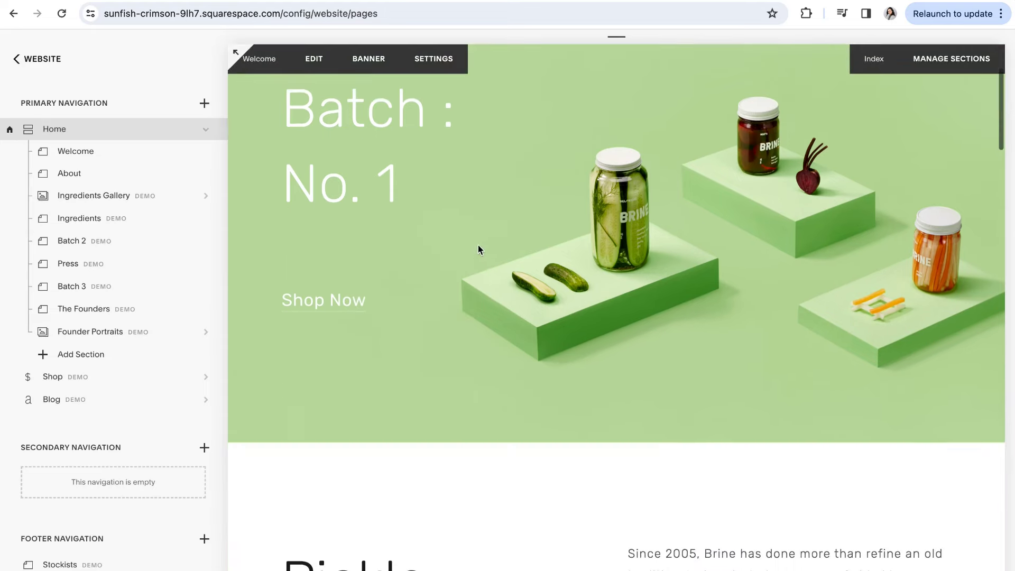
scroll(480, 249, down, 10)
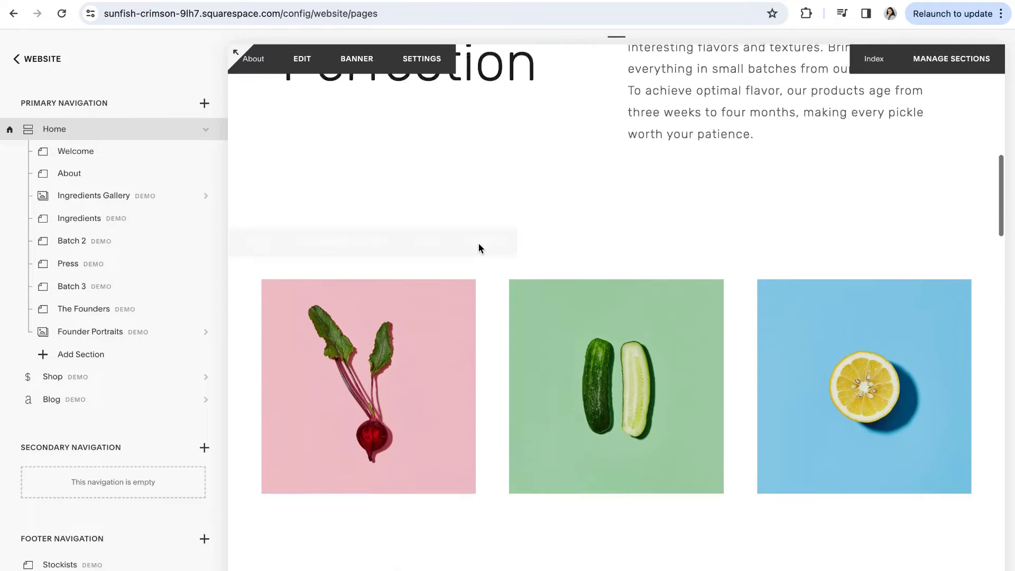
scroll(521, 332, down, 6)
scroll(519, 337, up, 11)
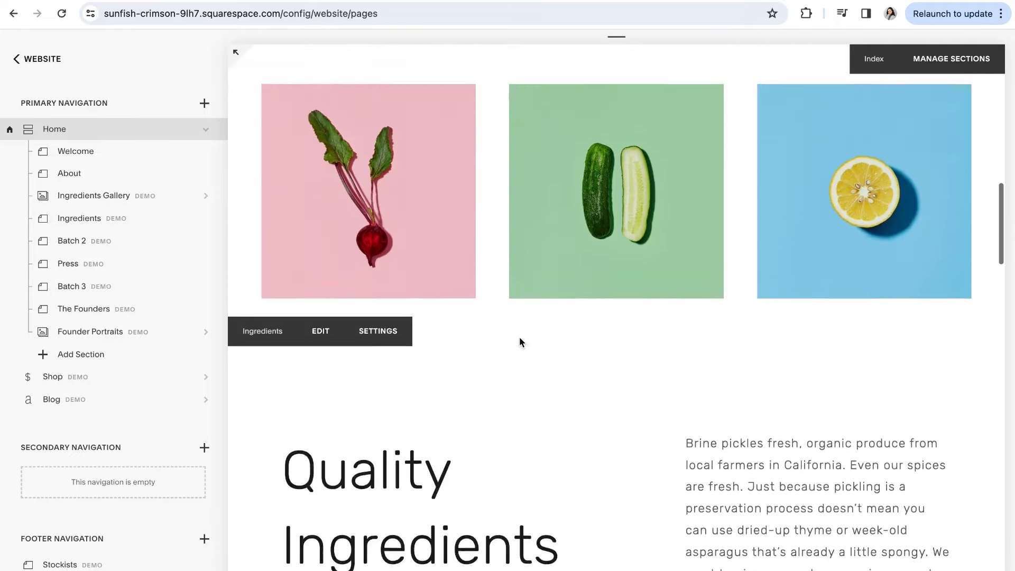
scroll(519, 339, up, 8)
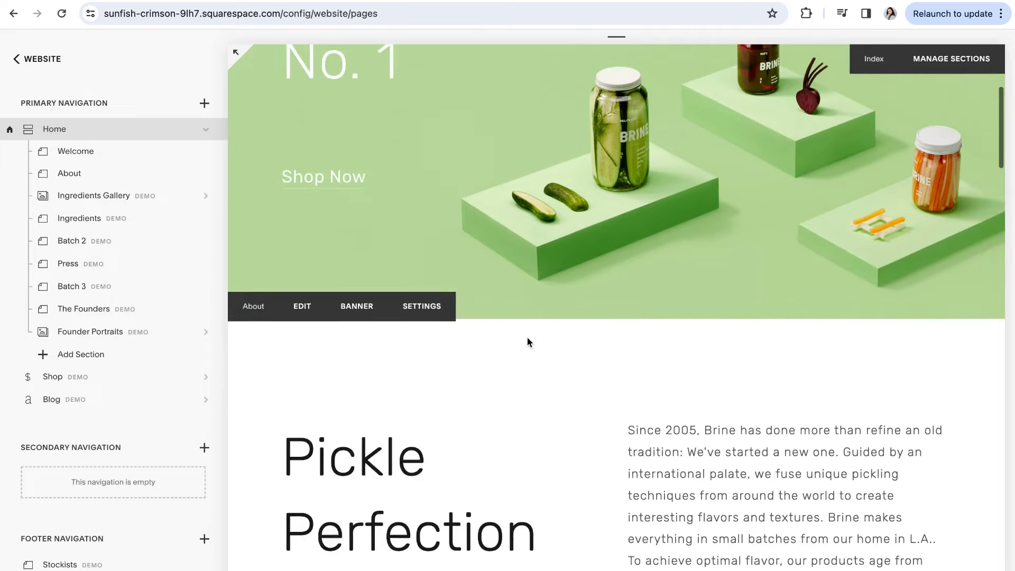
scroll(527, 341, up, 2)
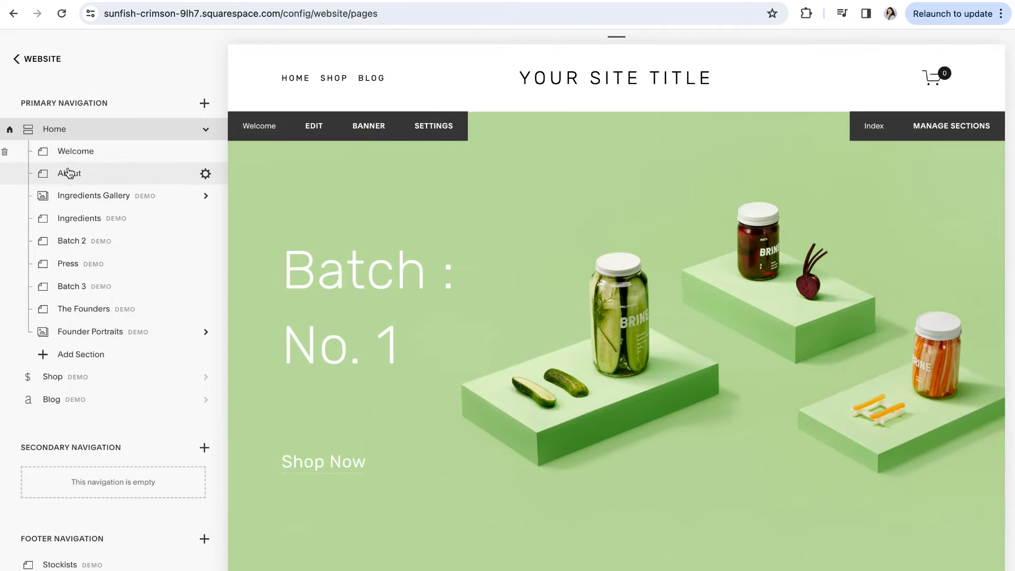
Collapse and re-expand the Home sections, then show the pink Batch 2 section
click(208, 131)
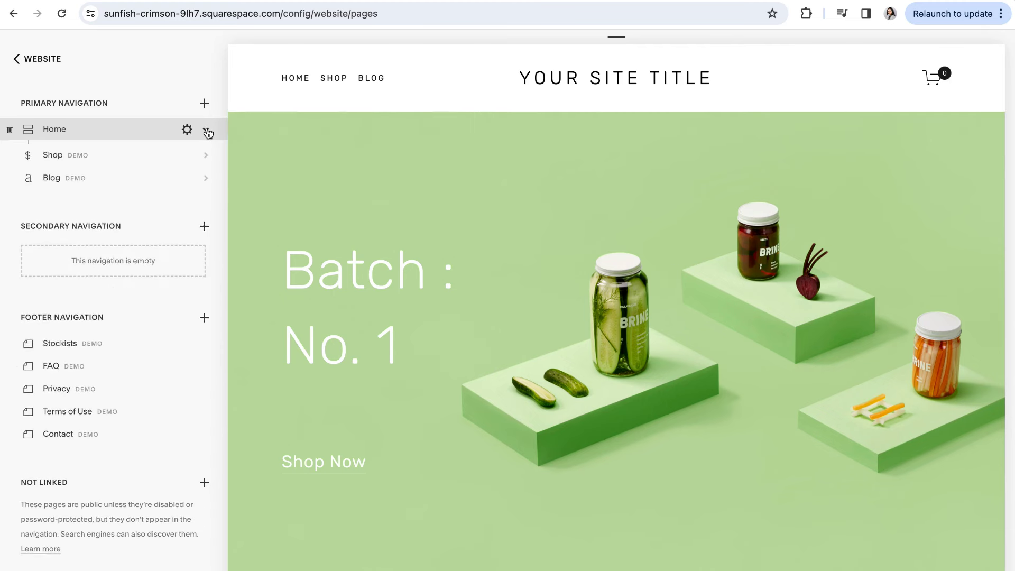
click(208, 131)
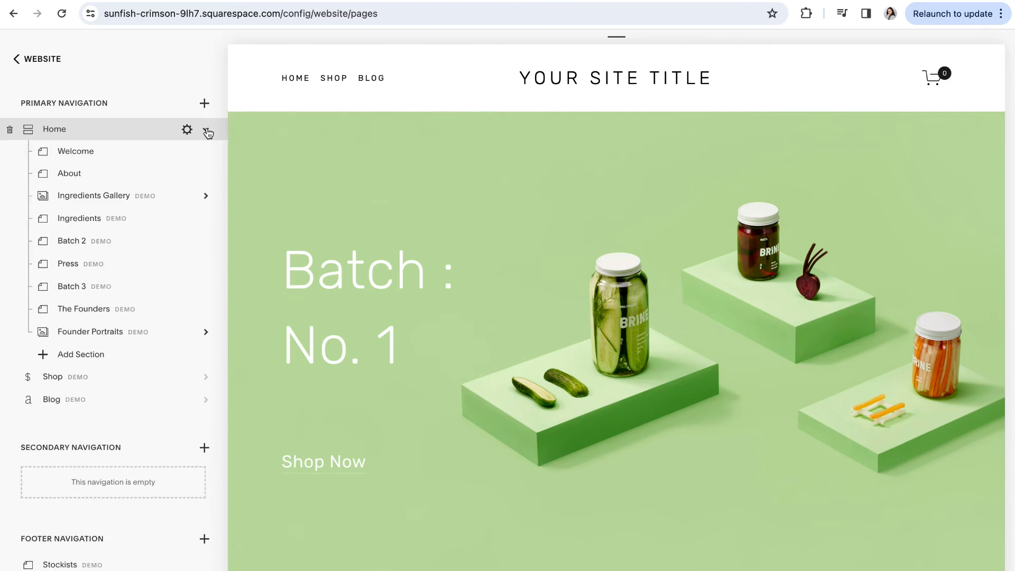
click(71, 241)
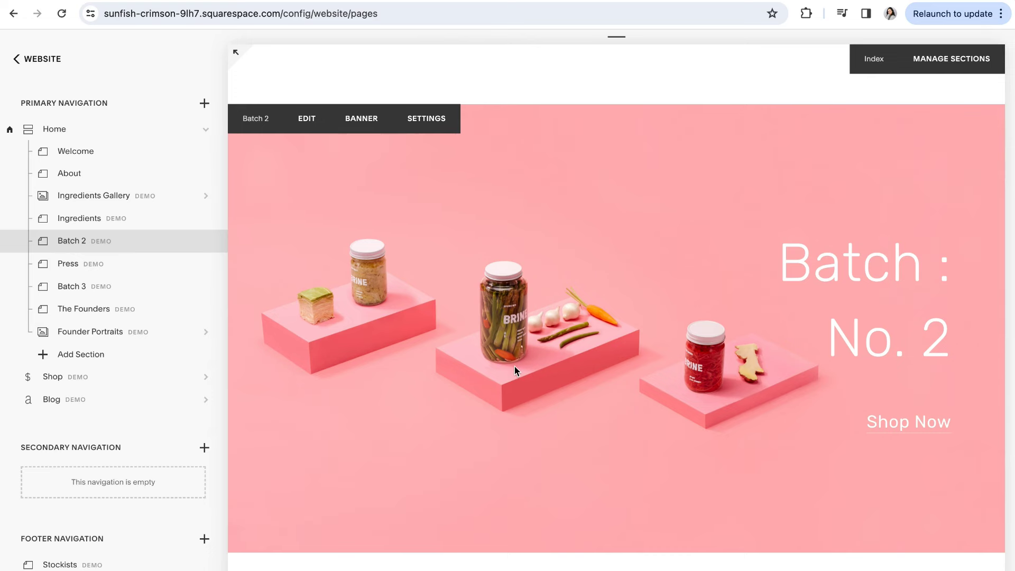
Review the Batch 2 Page Settings and close them, then scroll back up
click(204, 240)
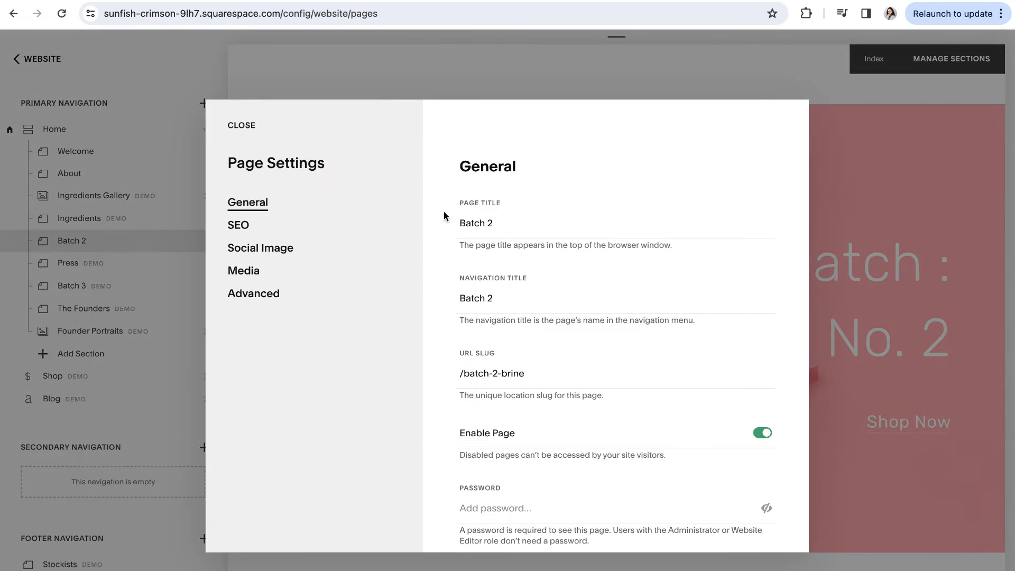
triple_click(308, 166)
click(337, 169)
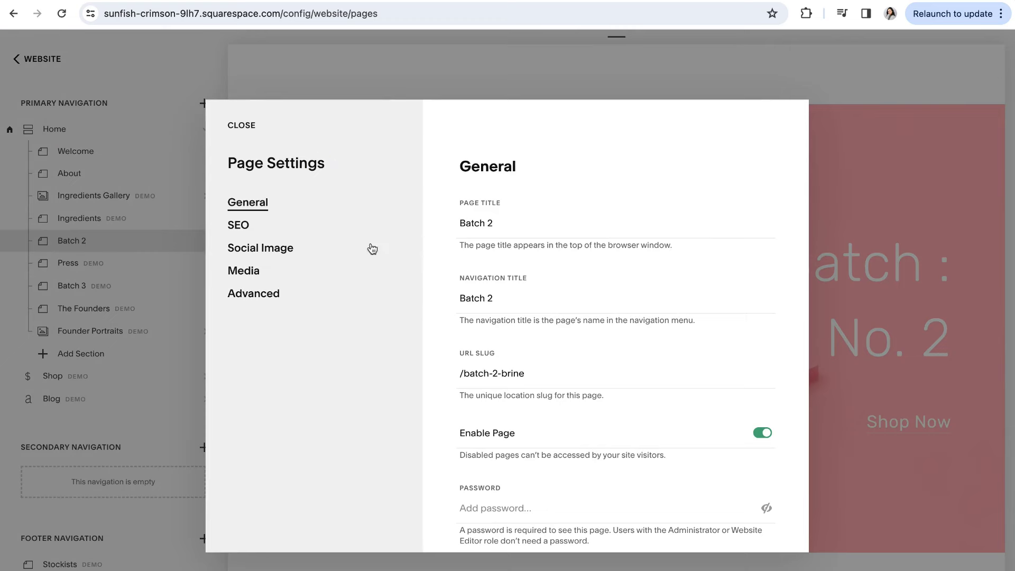
click(242, 127)
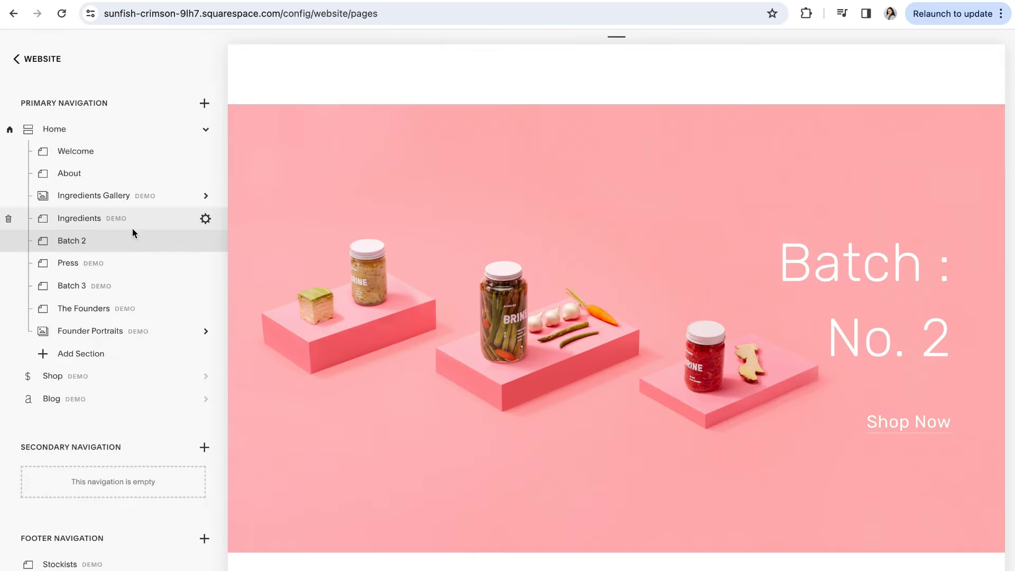
scroll(363, 260, up, 3)
scroll(362, 260, up, 15)
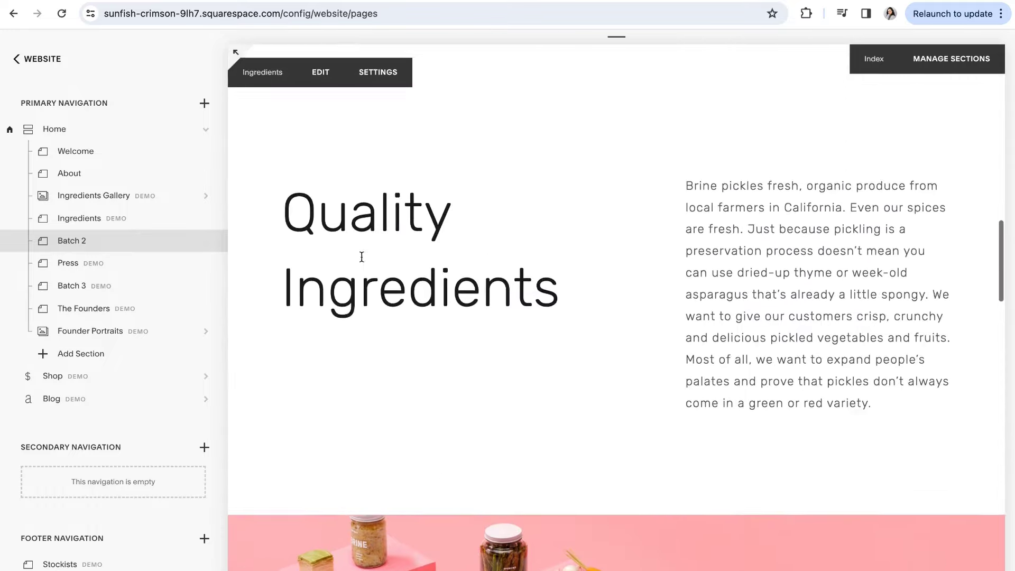
scroll(363, 258, up, 10)
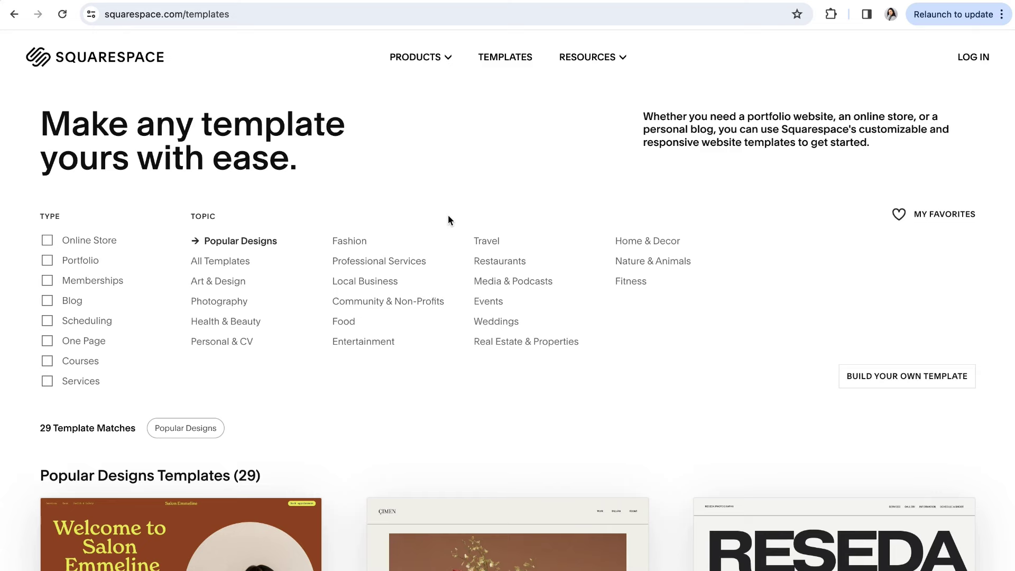
Scroll through the 29 Popular Designs template matches on the templates page
scroll(446, 222, down, 1)
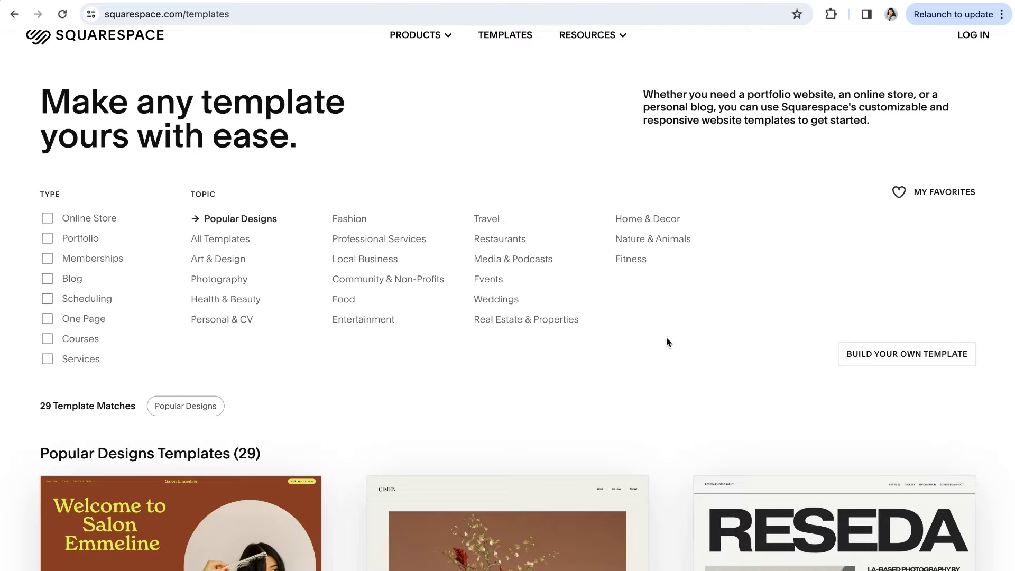
scroll(565, 402, down, 1)
scroll(563, 402, down, 6)
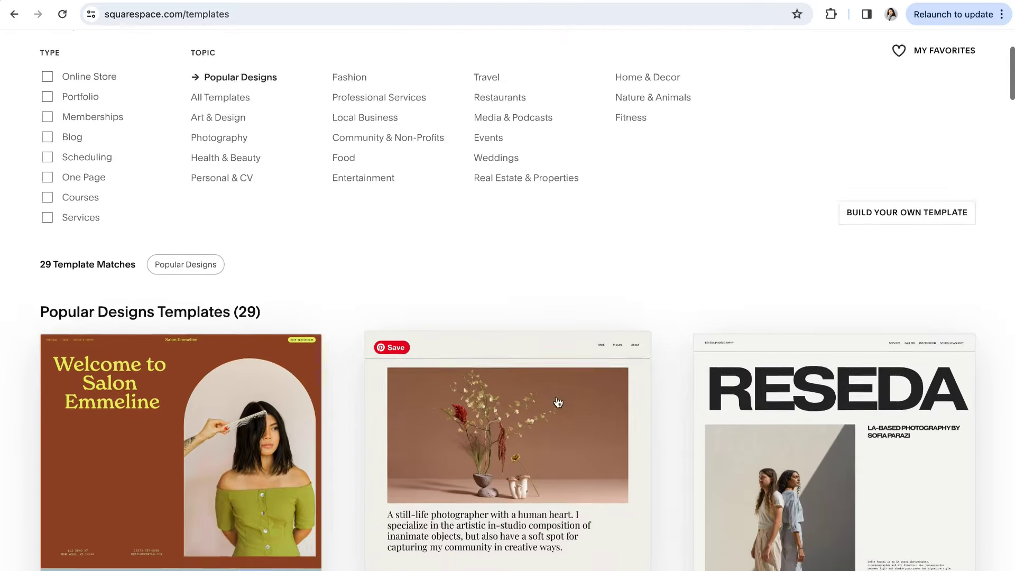
scroll(558, 401, down, 5)
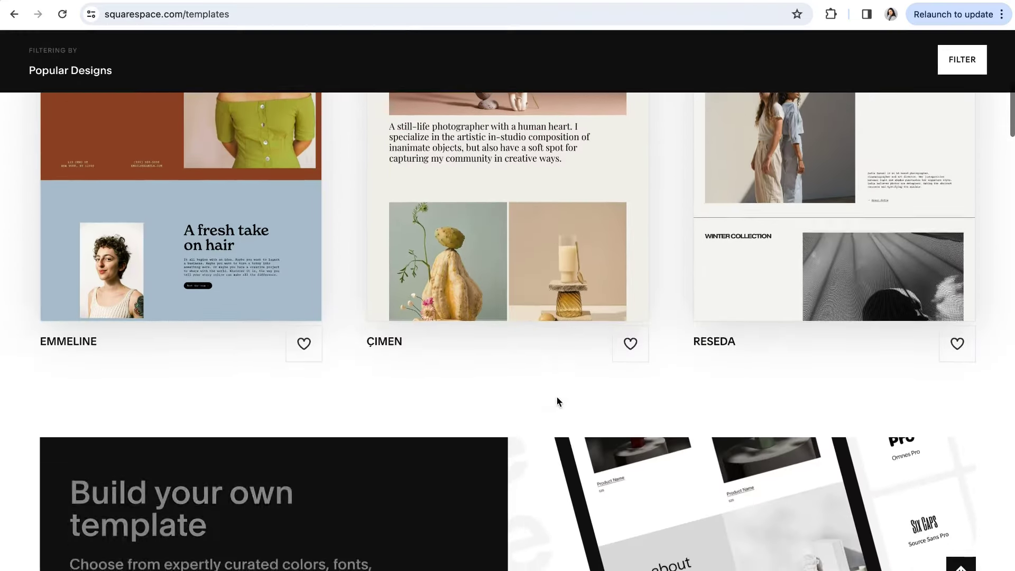
scroll(558, 402, up, 2)
scroll(557, 402, up, 9)
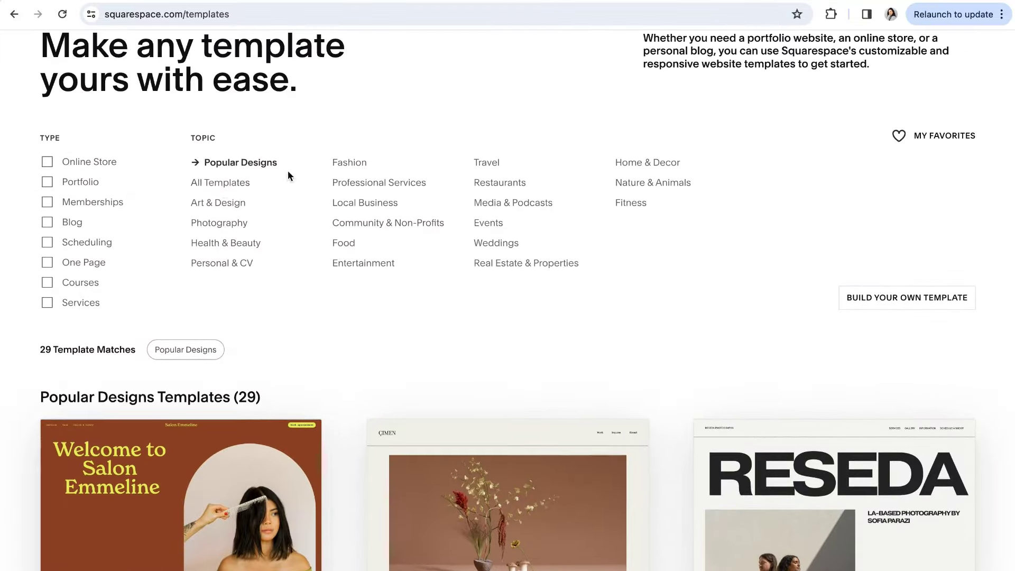
Switch the topic to All Templates (168 matches) and scroll through the template cards
click(223, 189)
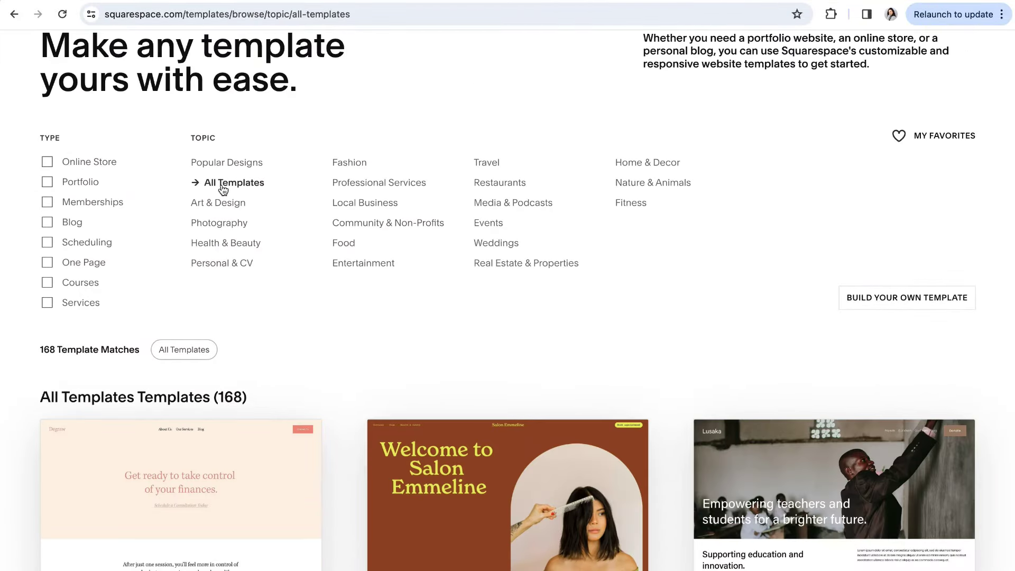
scroll(468, 365, down, 7)
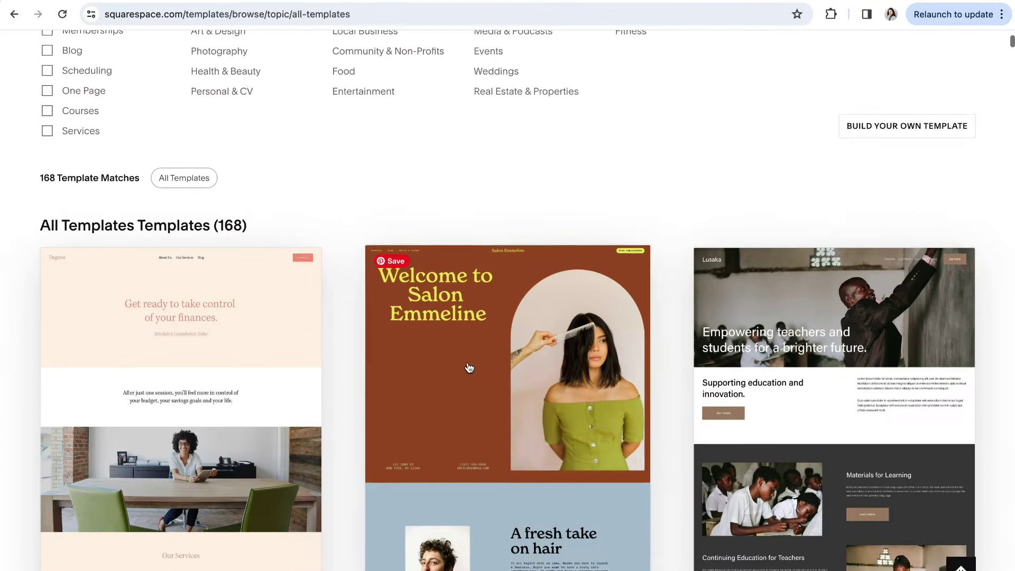
scroll(468, 368, down, 13)
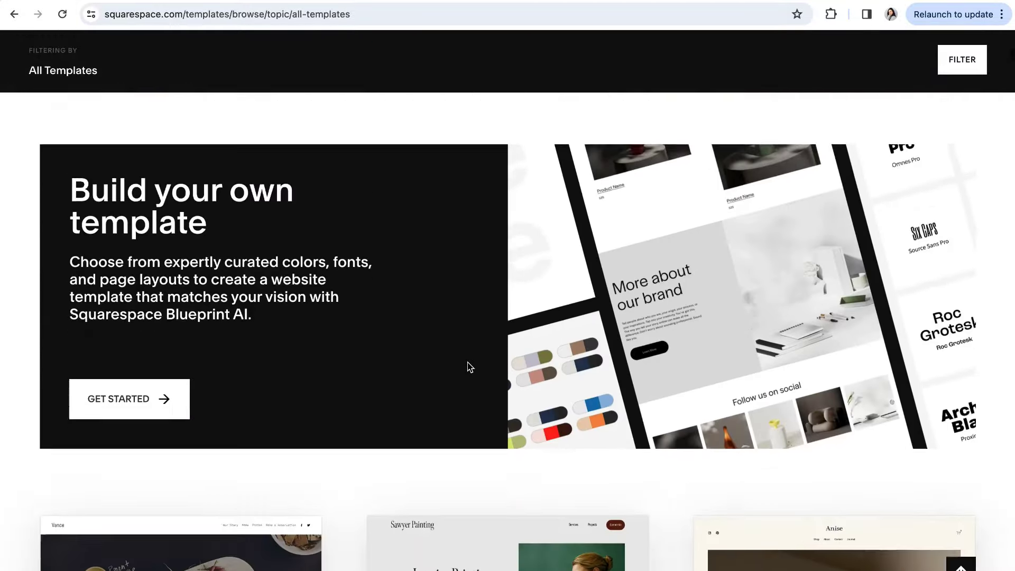
scroll(469, 367, down, 3)
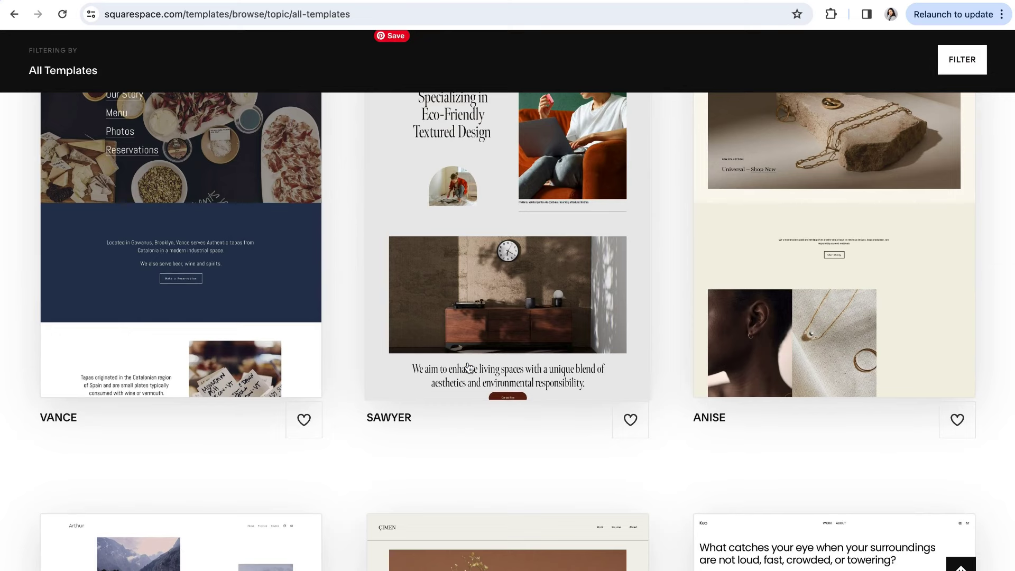
scroll(468, 367, down, 5)
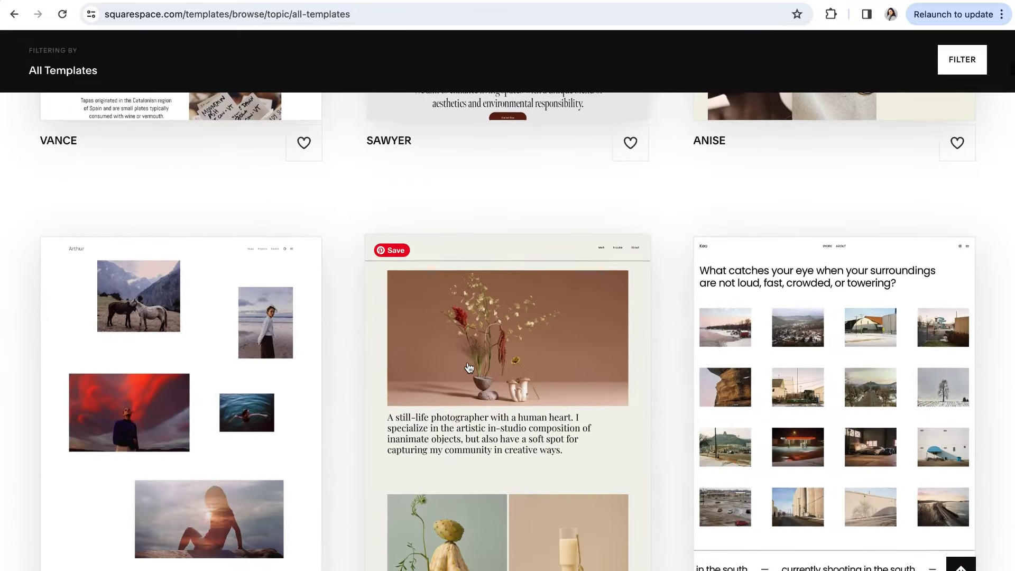
scroll(468, 367, down, 2)
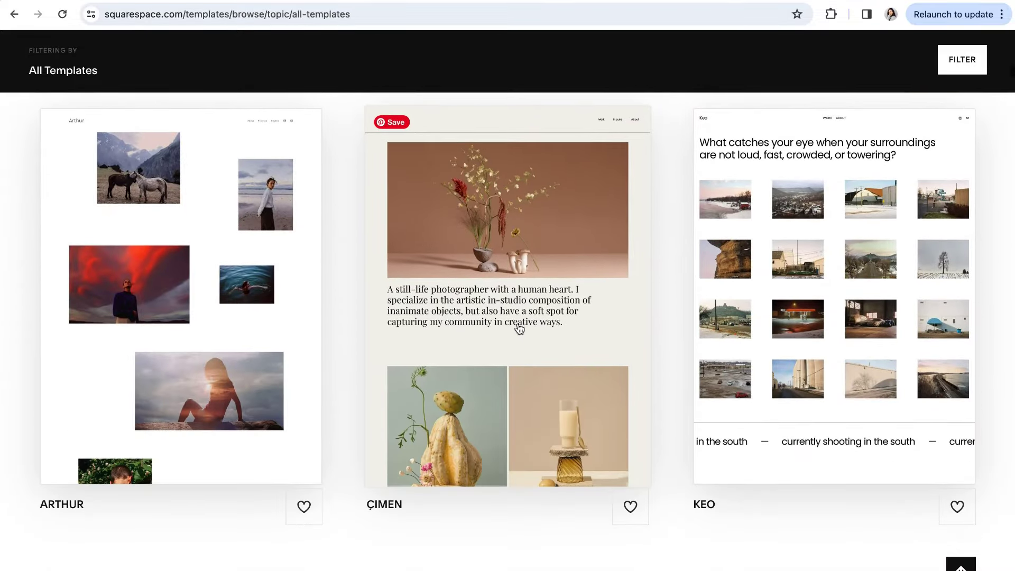
click(513, 329)
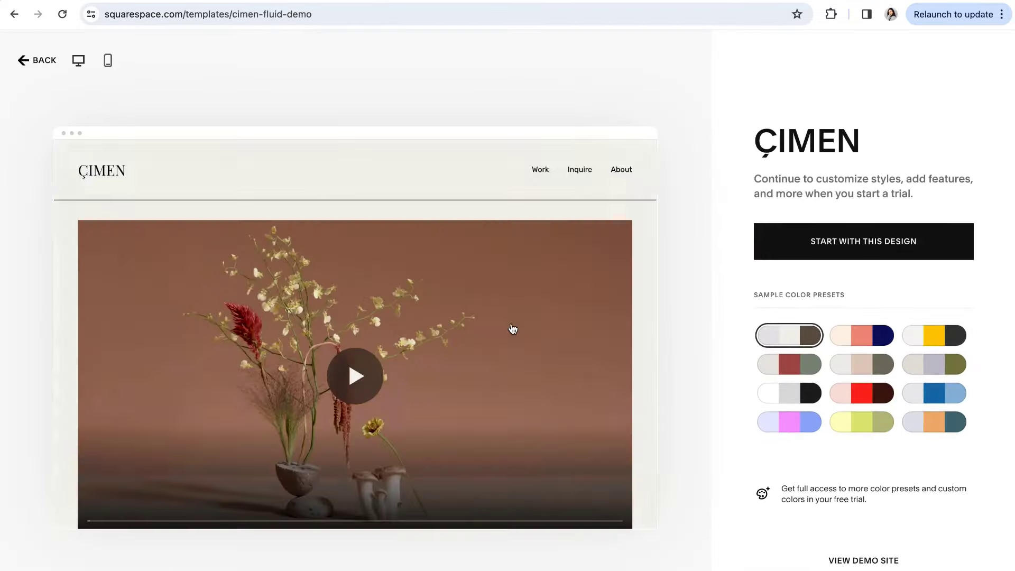
scroll(451, 312, down, 6)
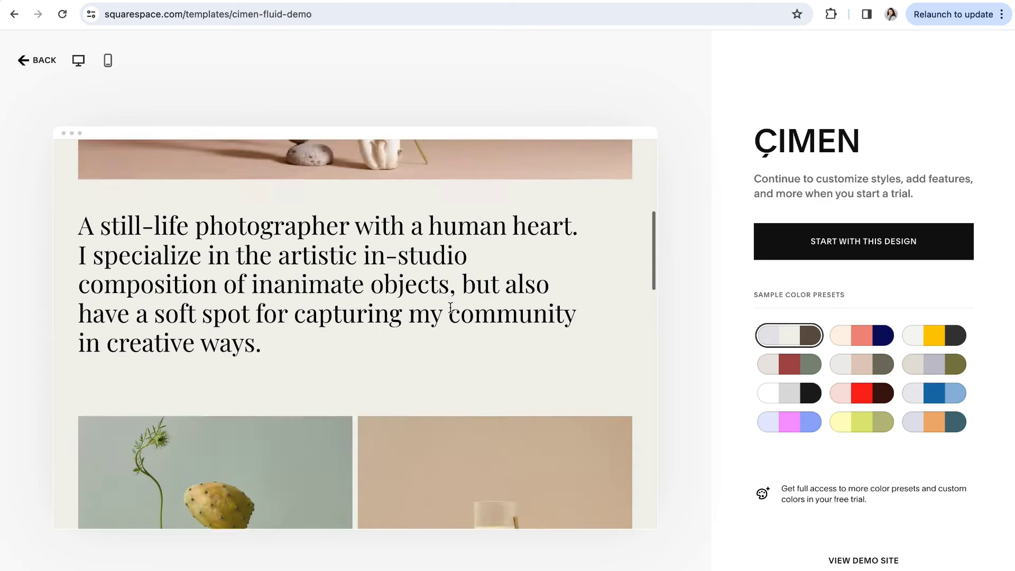
scroll(450, 309, down, 5)
scroll(451, 311, down, 1)
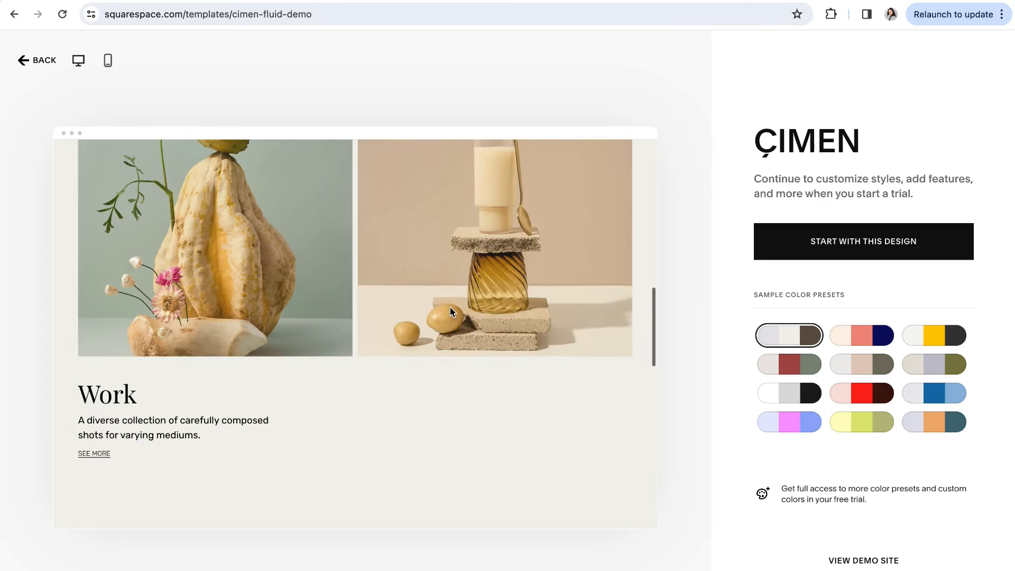
click(23, 60)
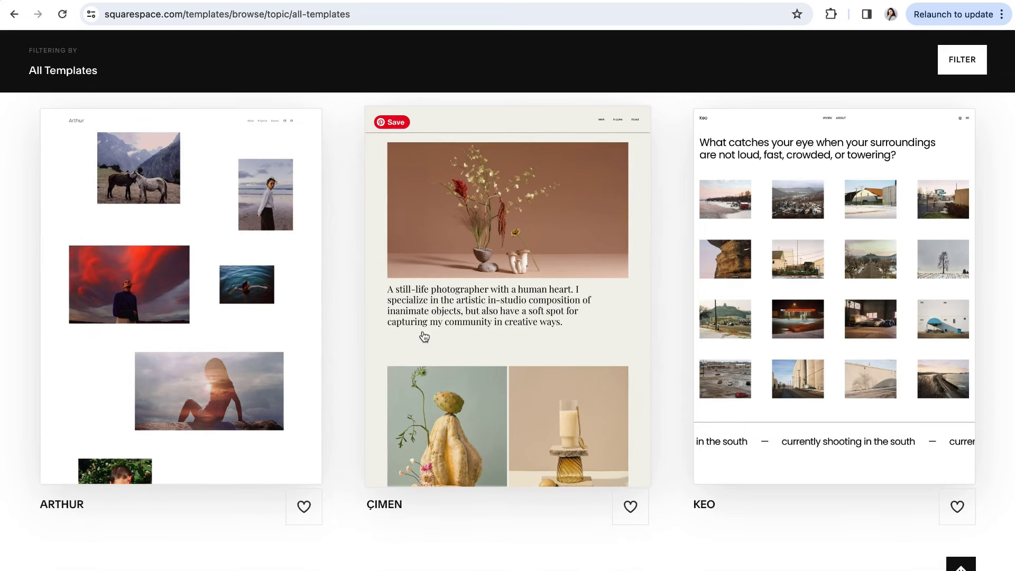
scroll(496, 361, up, 5)
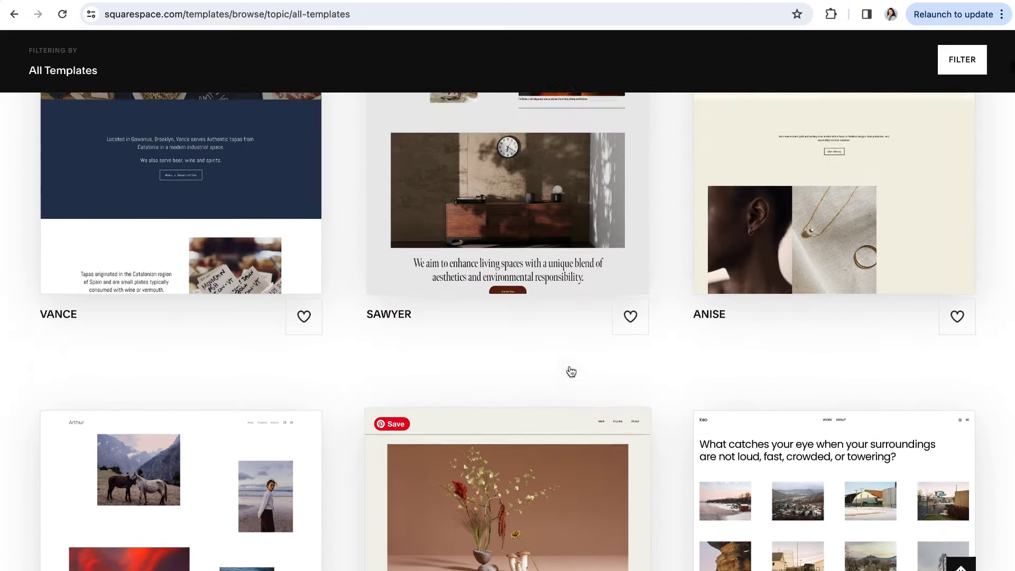
scroll(570, 368, up, 6)
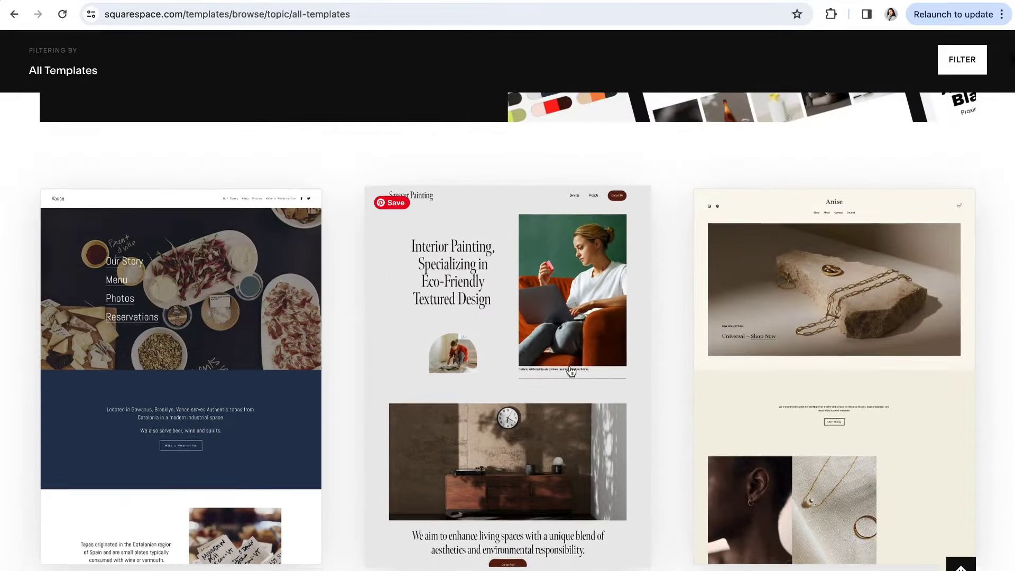
scroll(572, 372, up, 12)
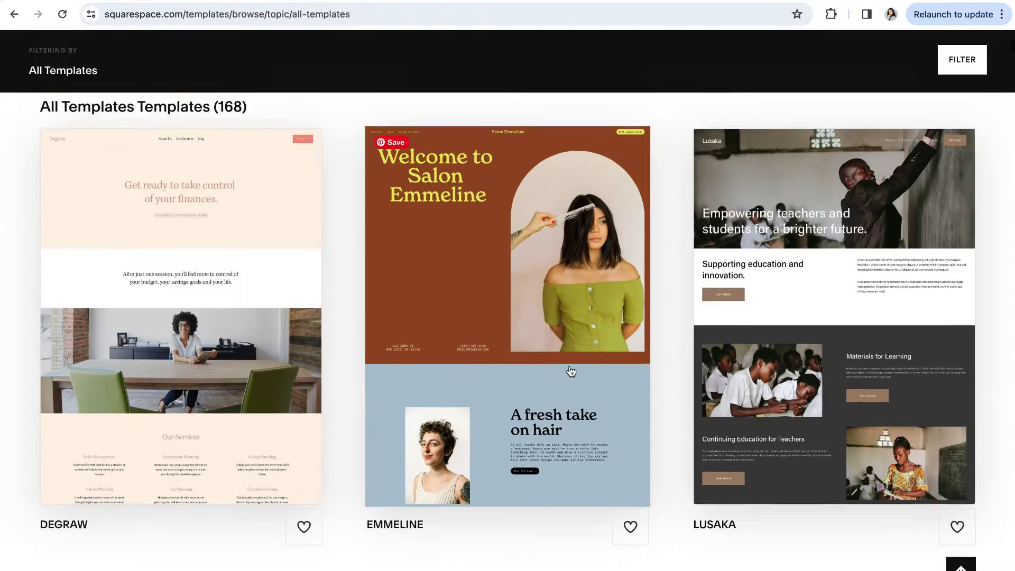
scroll(571, 372, up, 3)
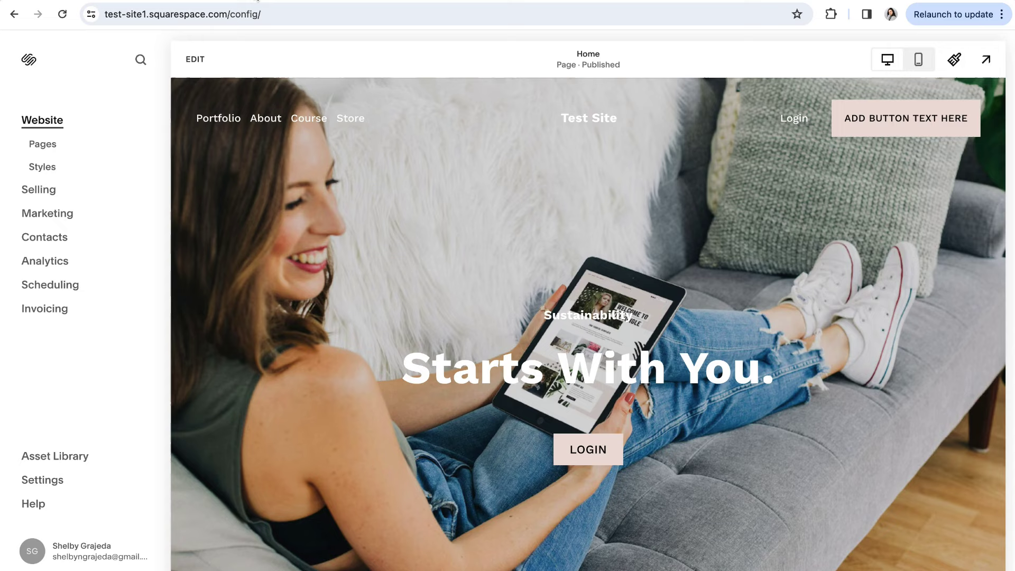
click(194, 60)
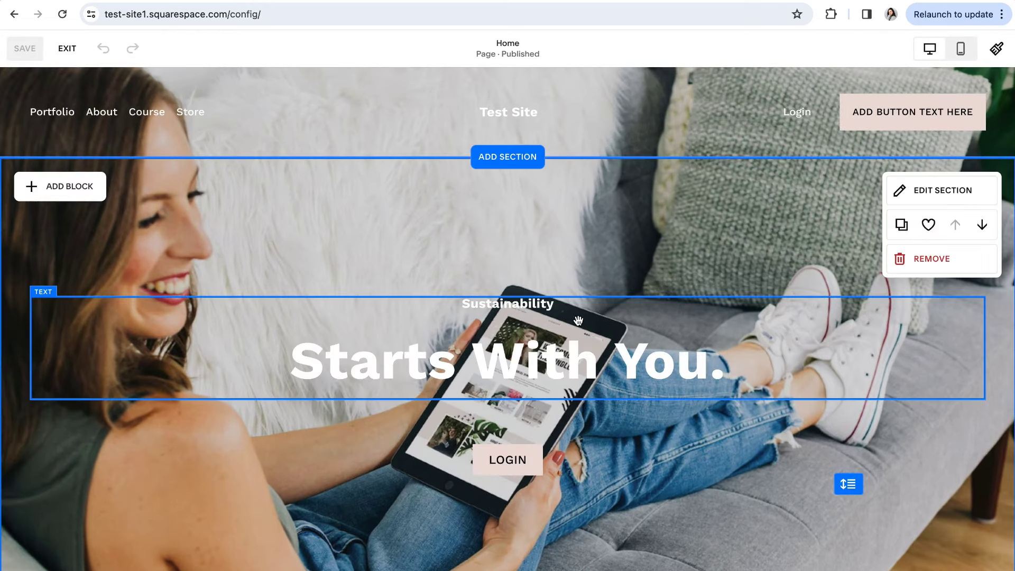
scroll(578, 321, down, 10)
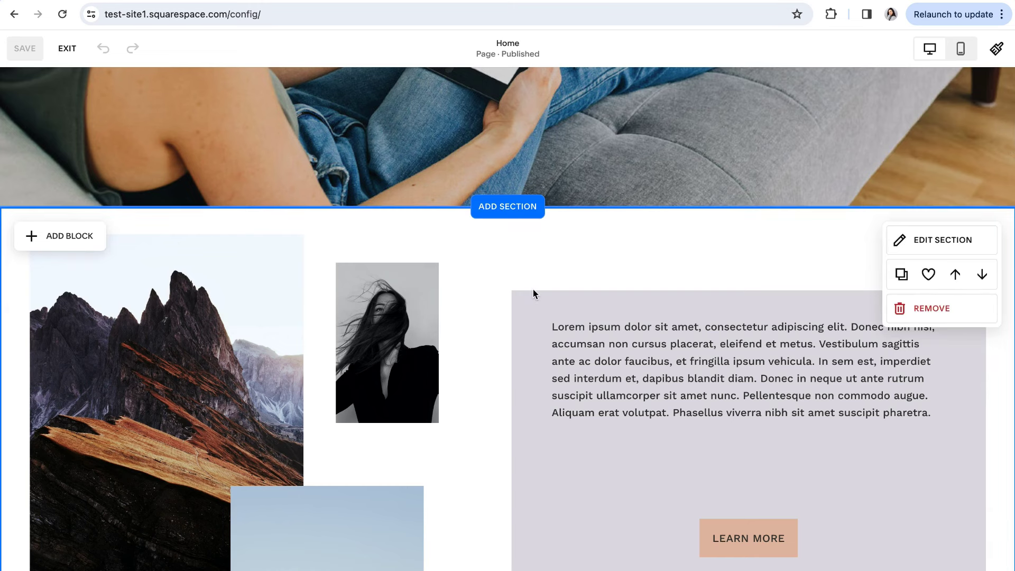
scroll(533, 294, down, 5)
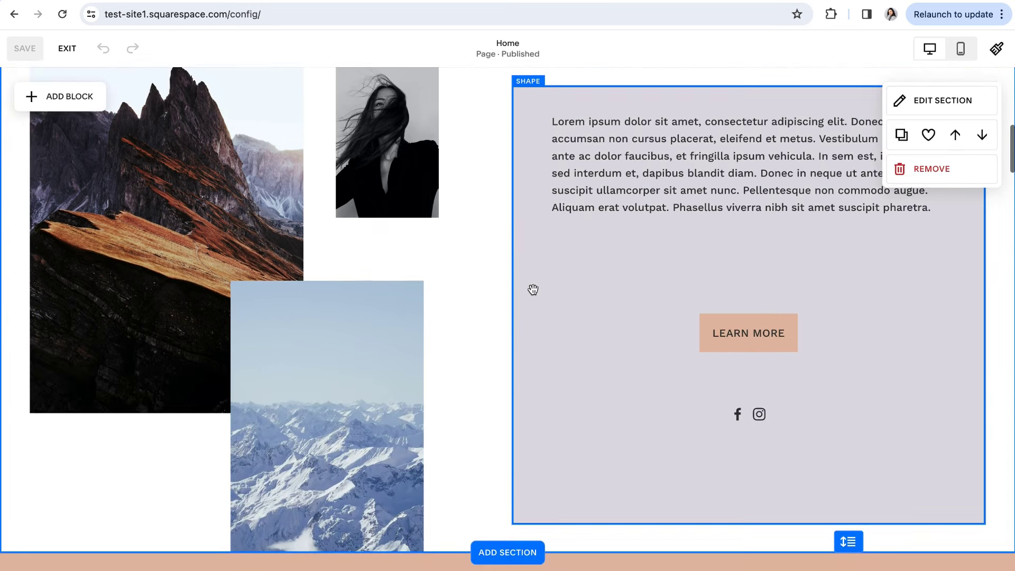
scroll(533, 289, down, 5)
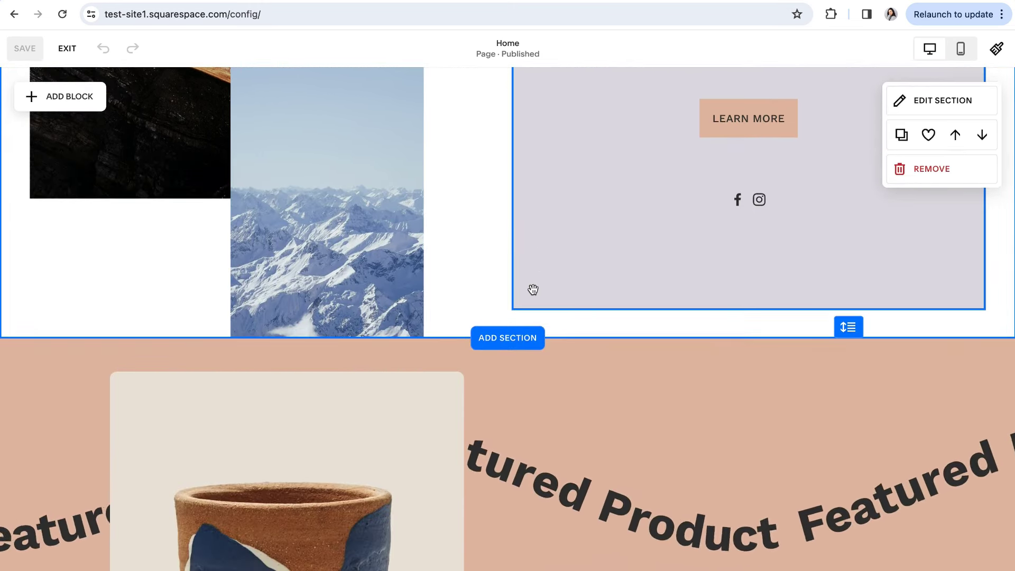
scroll(533, 289, down, 3)
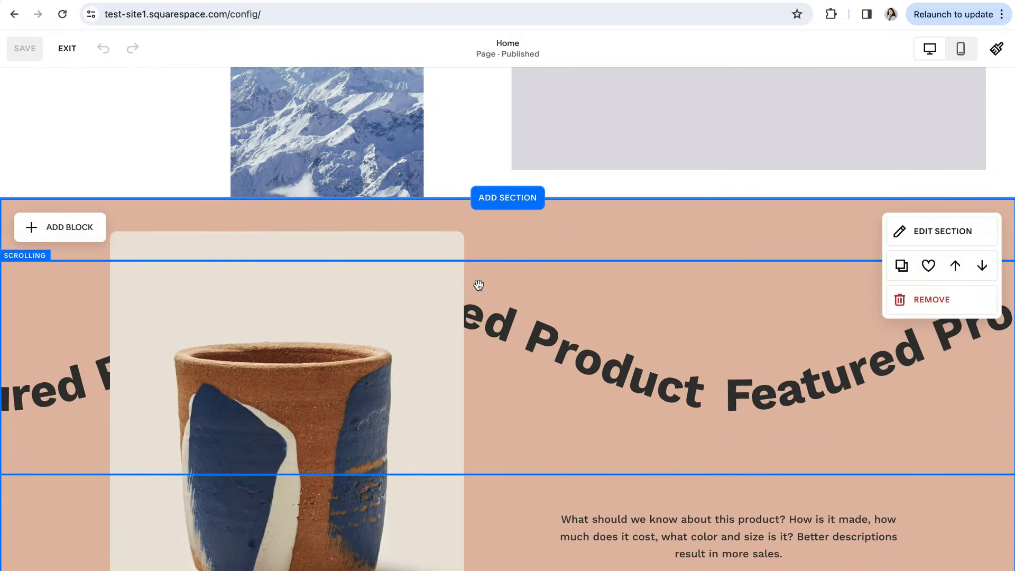
scroll(478, 286, down, 8)
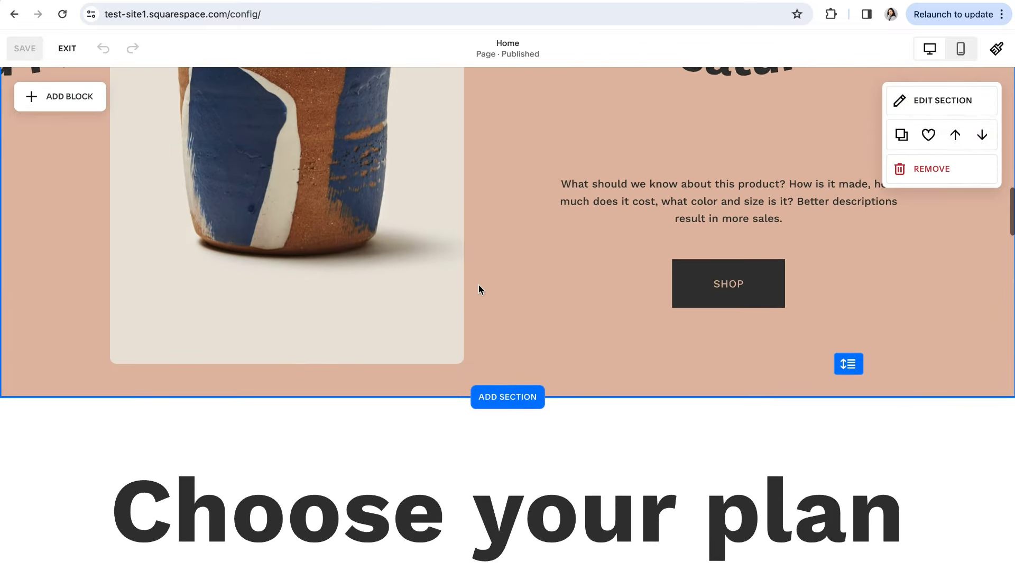
scroll(479, 290, down, 4)
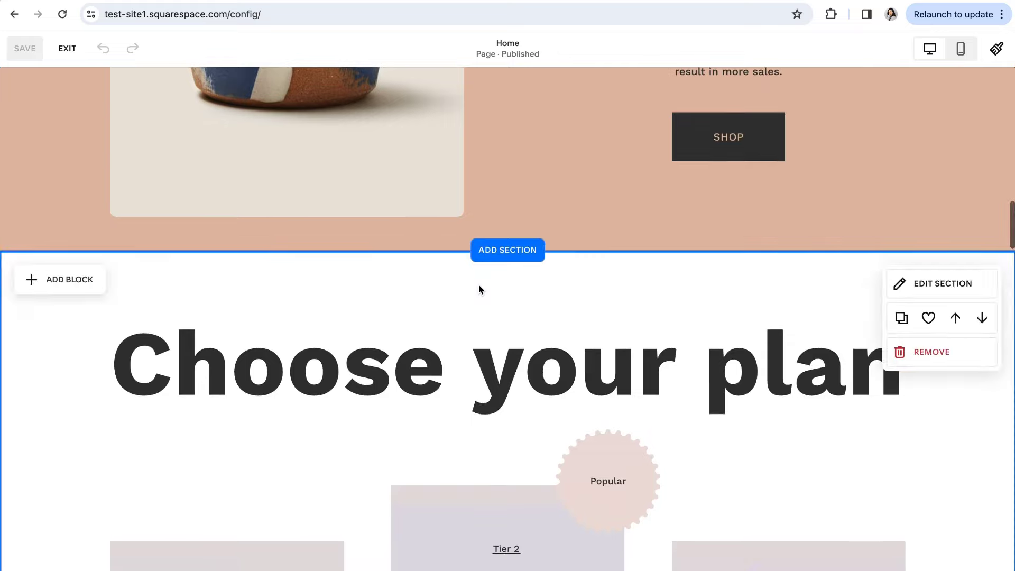
scroll(480, 290, down, 3)
scroll(478, 286, down, 1)
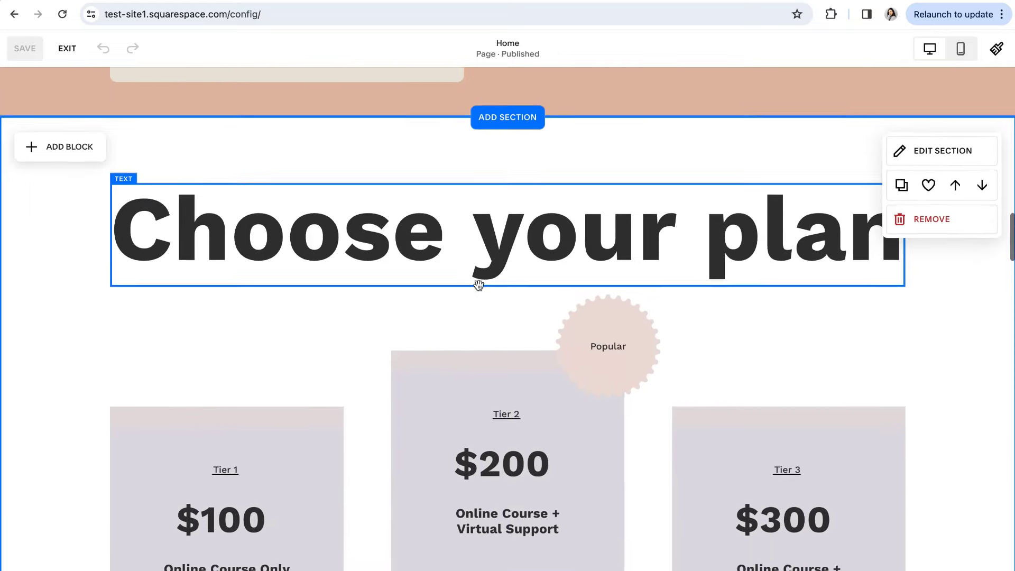
click(924, 146)
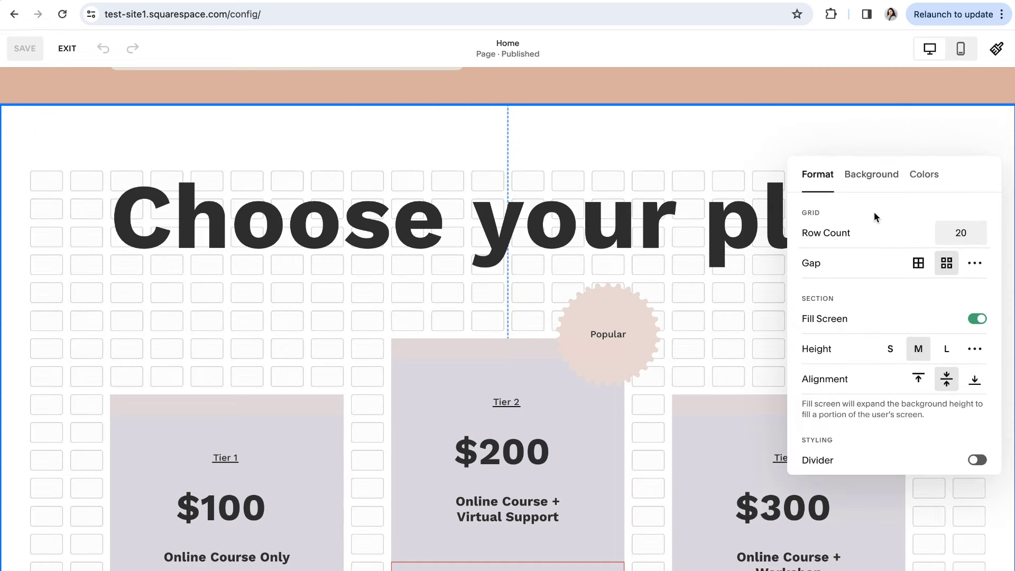
scroll(874, 212, down, 1)
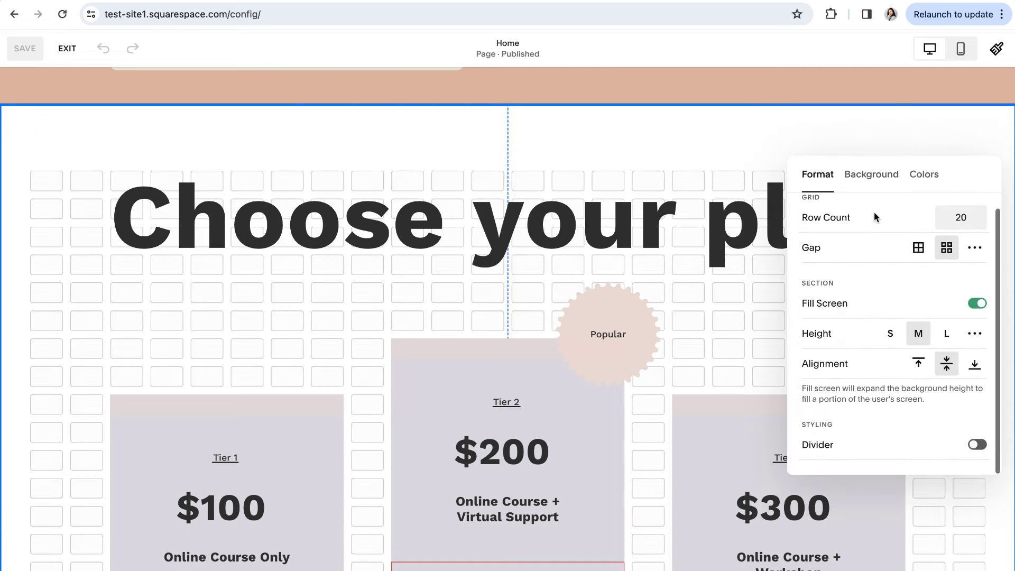
click(634, 152)
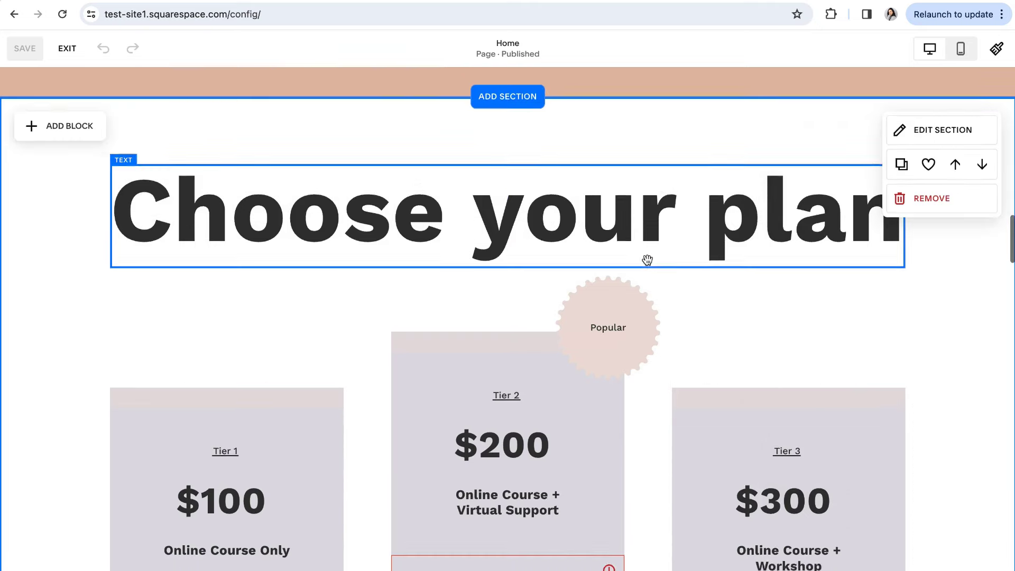
scroll(643, 259, down, 1)
scroll(865, 94, up, 10)
Review the Site Styles Colors, Fonts and Animations panels in turn, returning to the categories each time
click(997, 48)
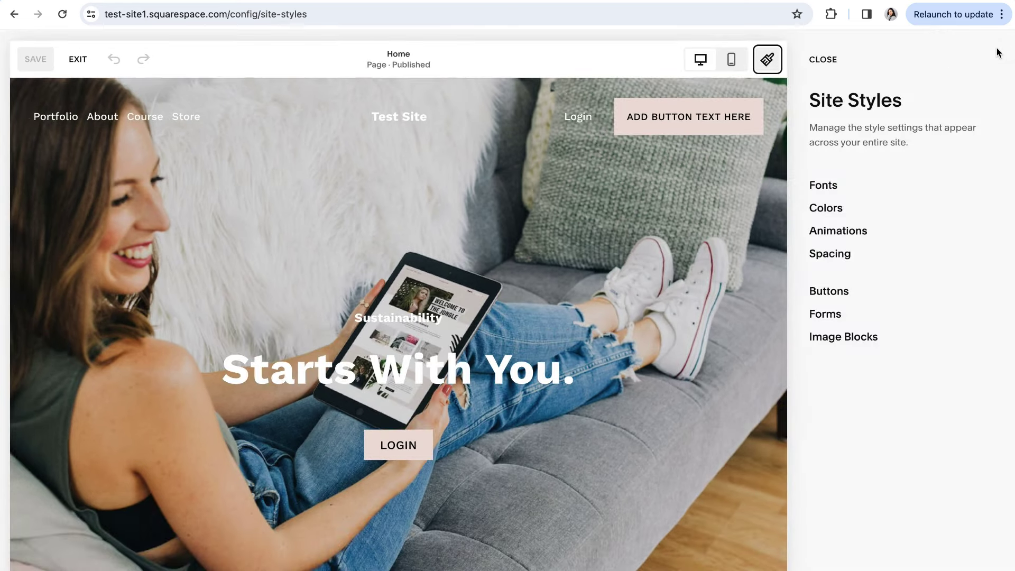
click(817, 211)
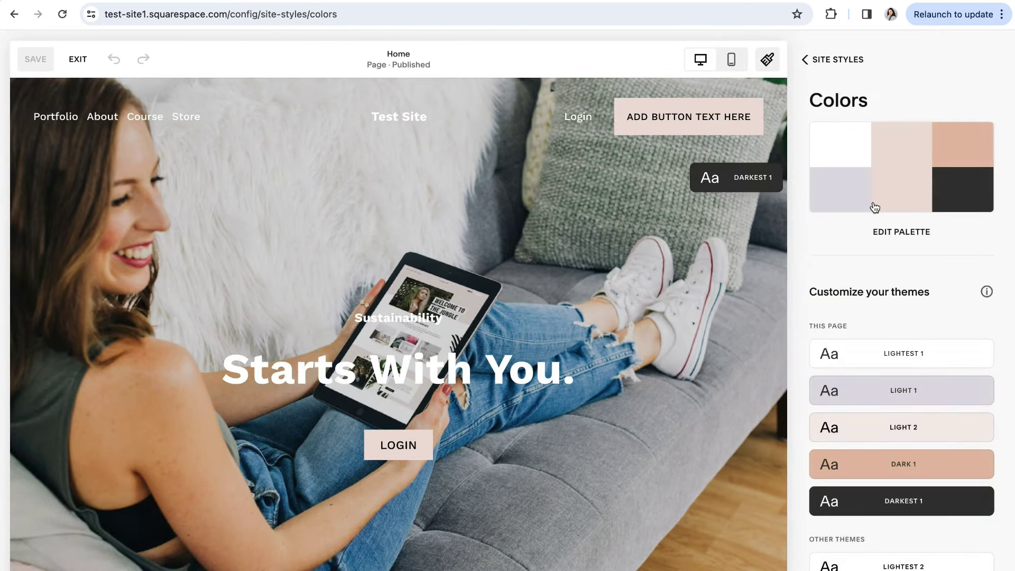
scroll(875, 222, down, 4)
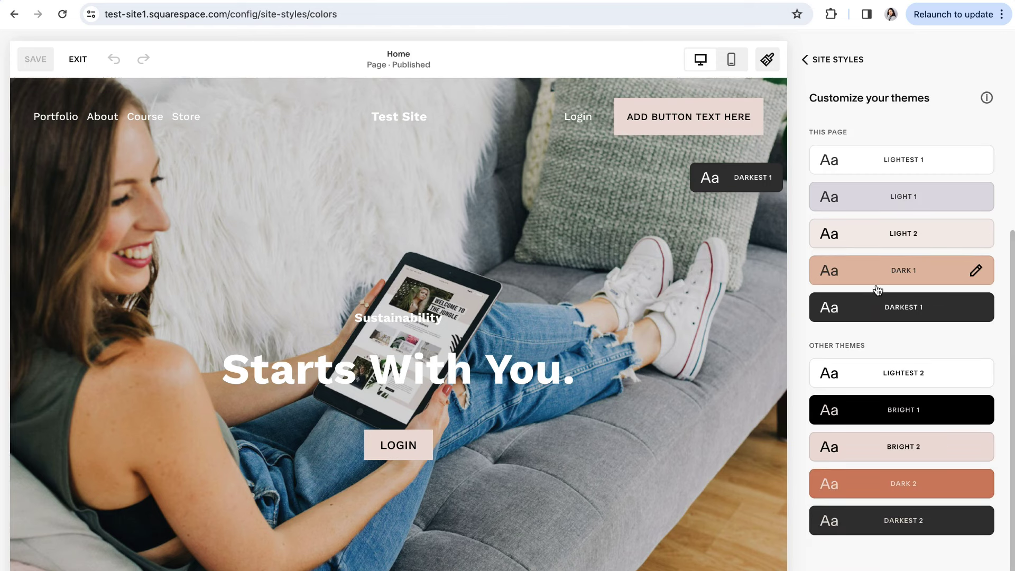
scroll(878, 288, up, 4)
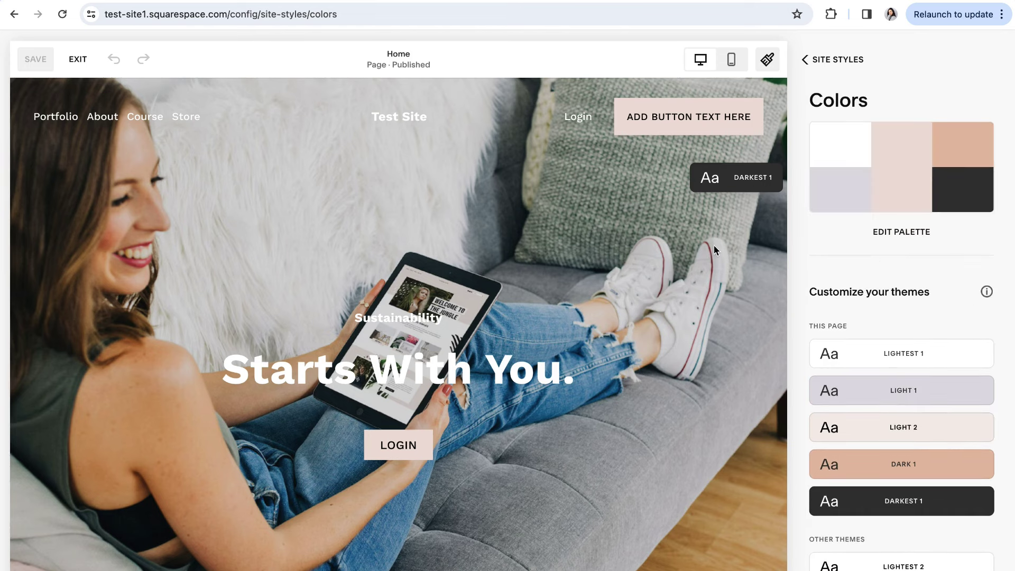
click(805, 59)
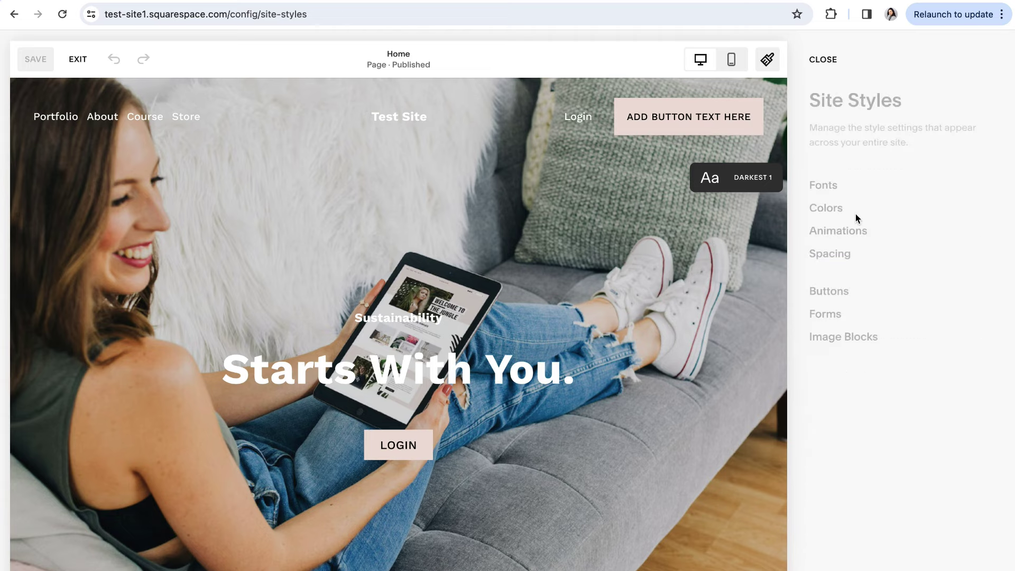
click(823, 188)
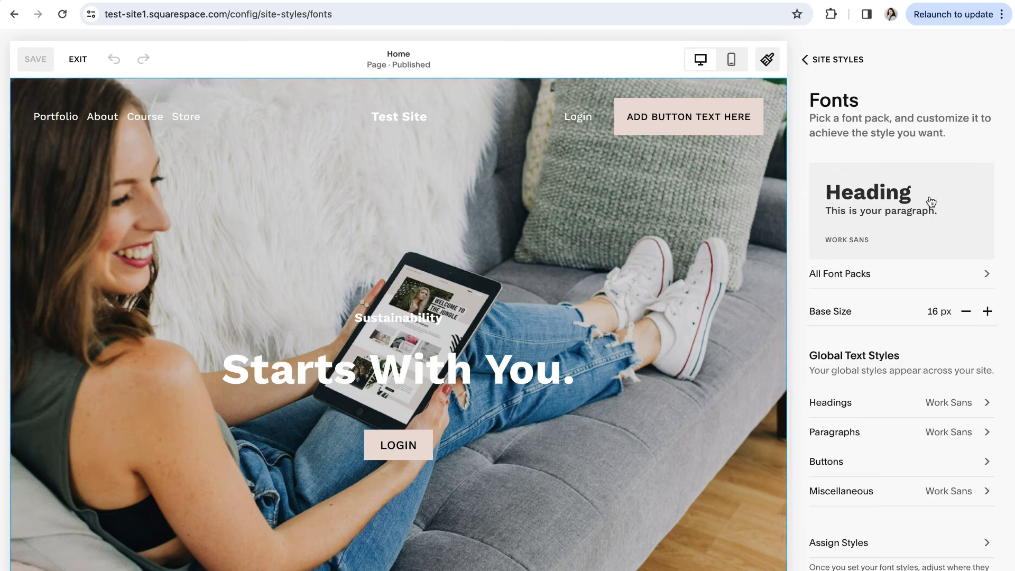
click(804, 59)
click(852, 234)
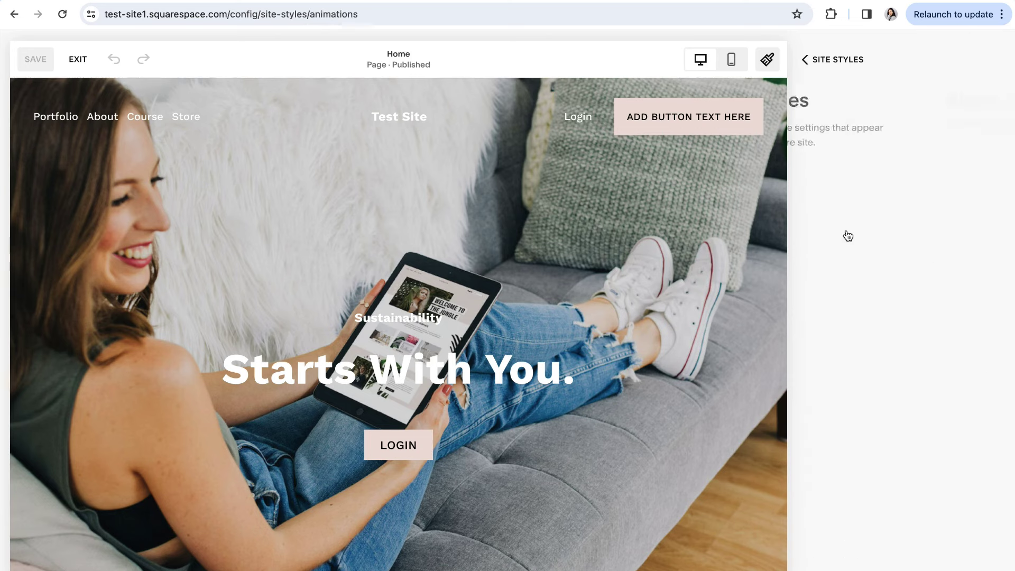
click(830, 59)
Check the text style options for the 'Starts With You.' heading, then open the Portfolio page
click(823, 60)
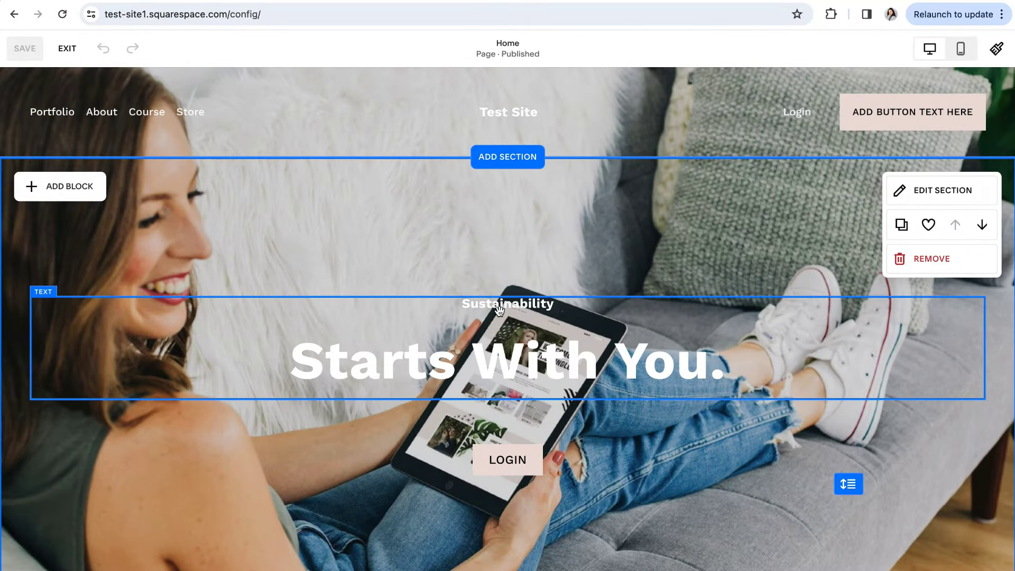
scroll(550, 345, down, 1)
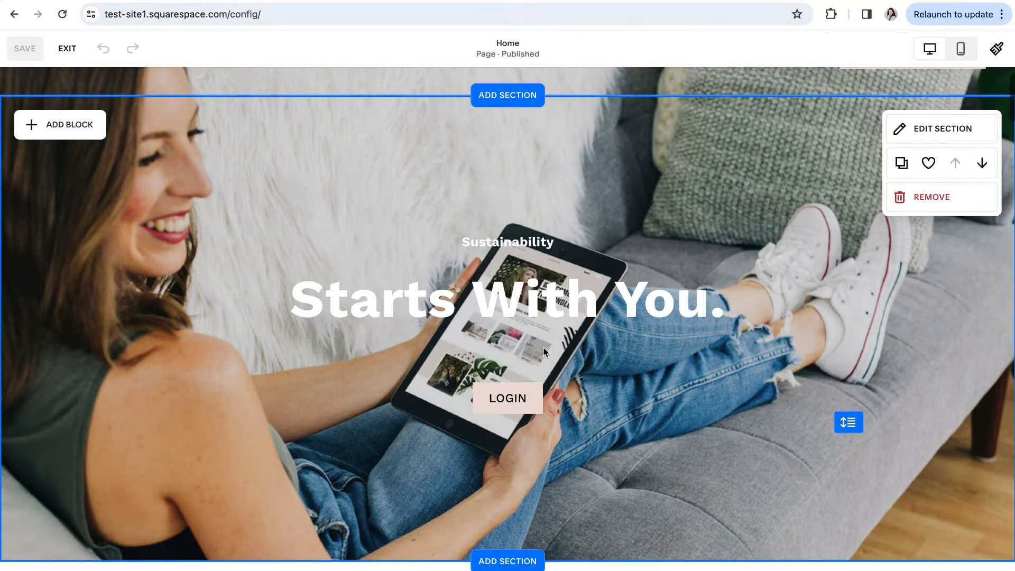
triple_click(526, 300)
click(135, 205)
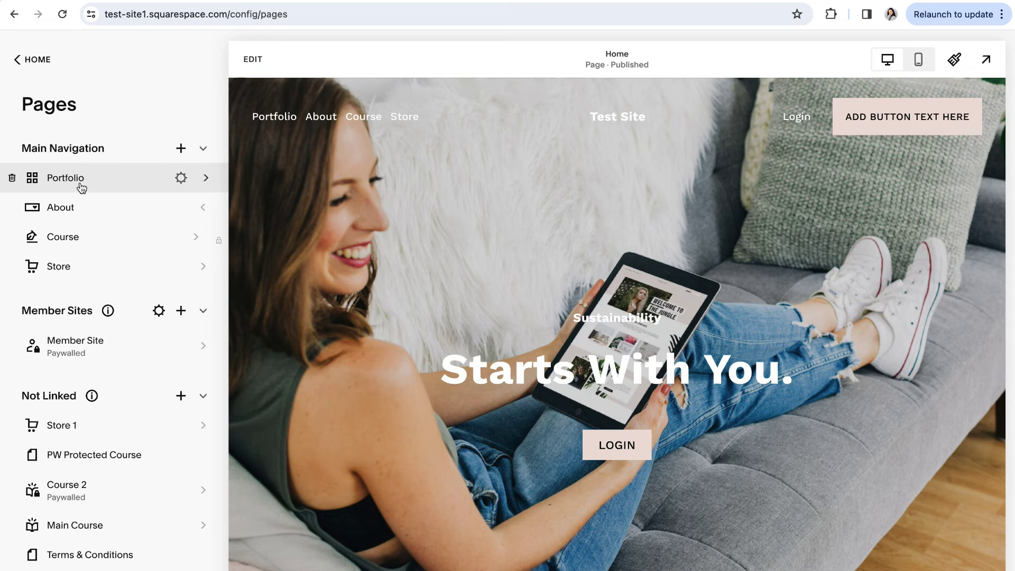
click(78, 180)
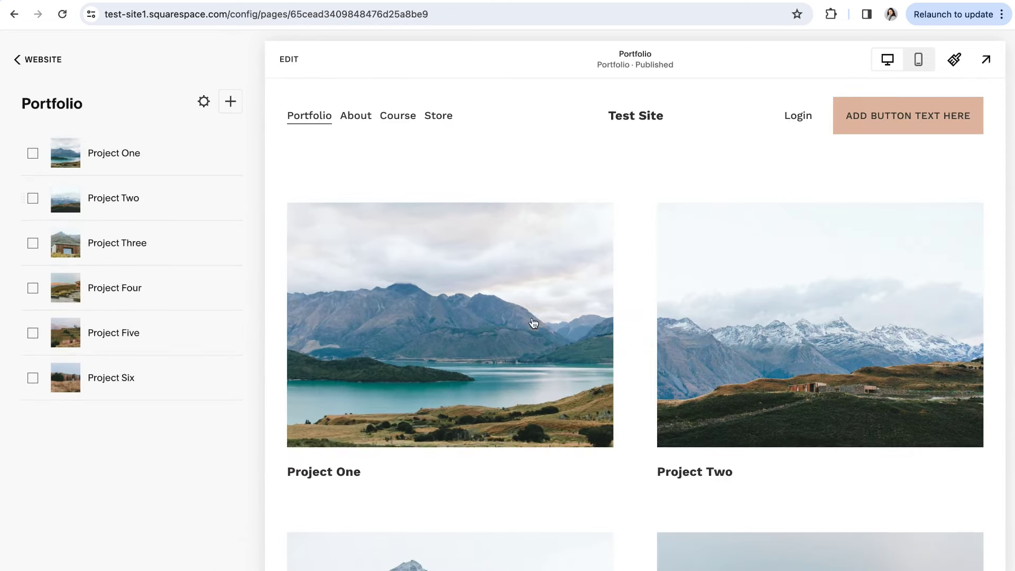
Scroll through the Portfolio preview, then return to the full list of site pages
scroll(442, 304, down, 4)
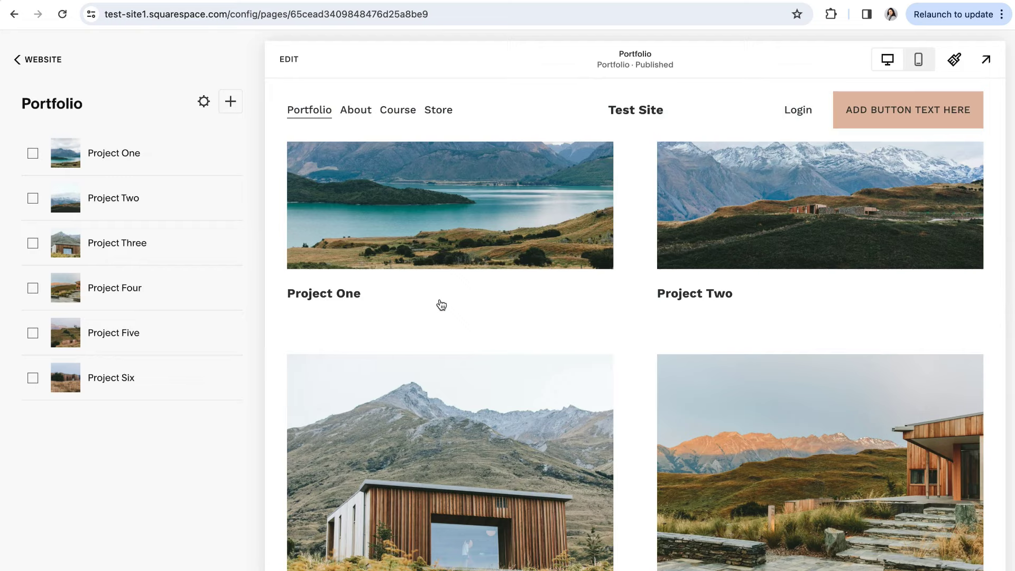
scroll(442, 305, down, 6)
scroll(442, 305, down, 3)
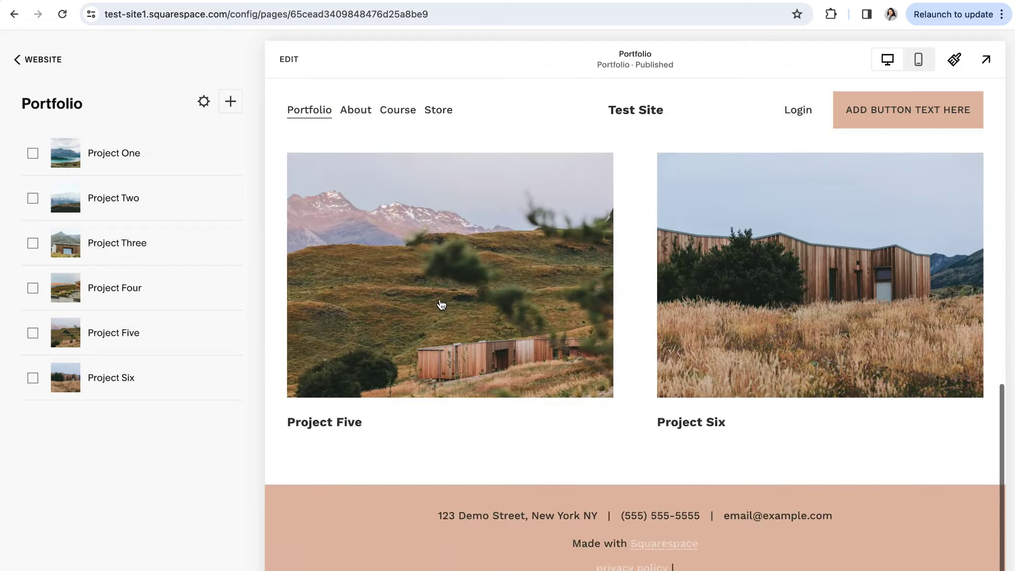
scroll(442, 305, up, 13)
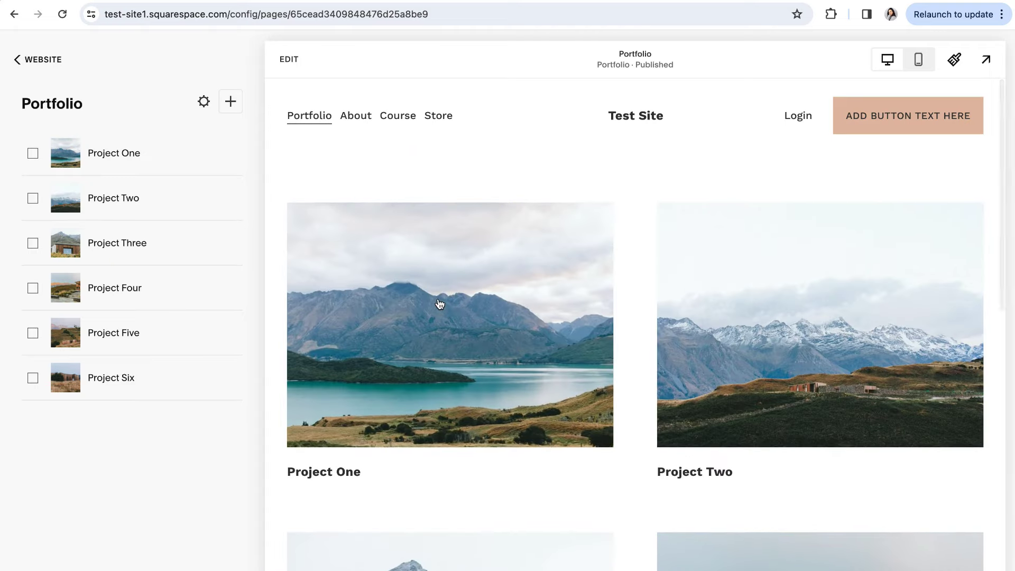
click(36, 59)
scroll(102, 316, down, 2)
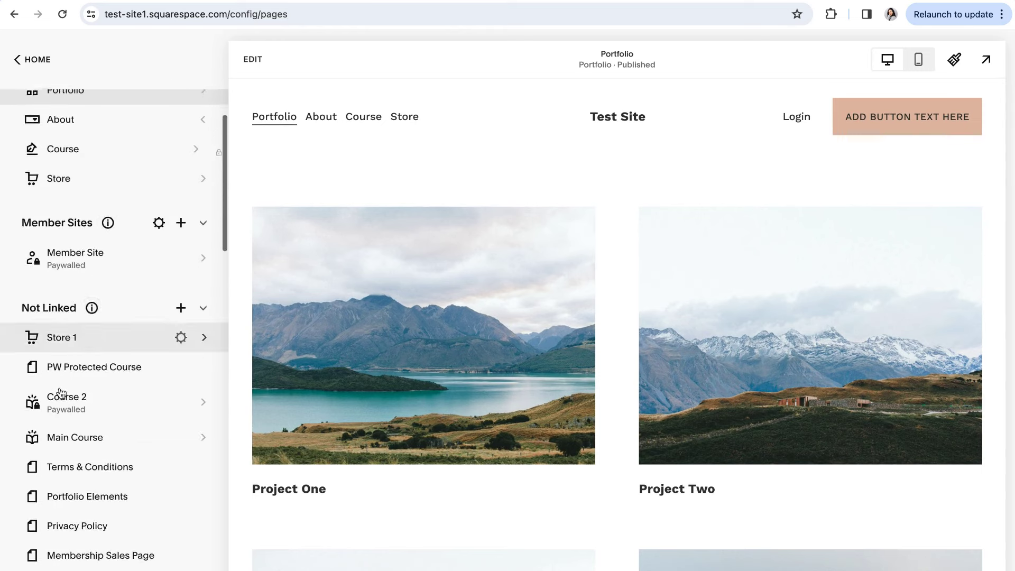
Open Course 2, scroll through its chapters, then go back to the main website menu
click(64, 397)
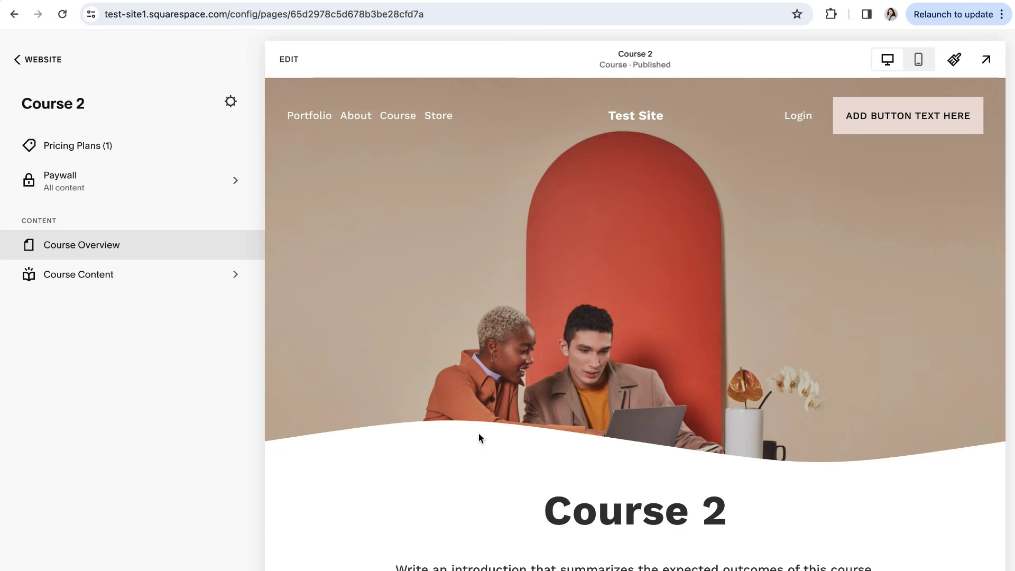
scroll(478, 433, down, 8)
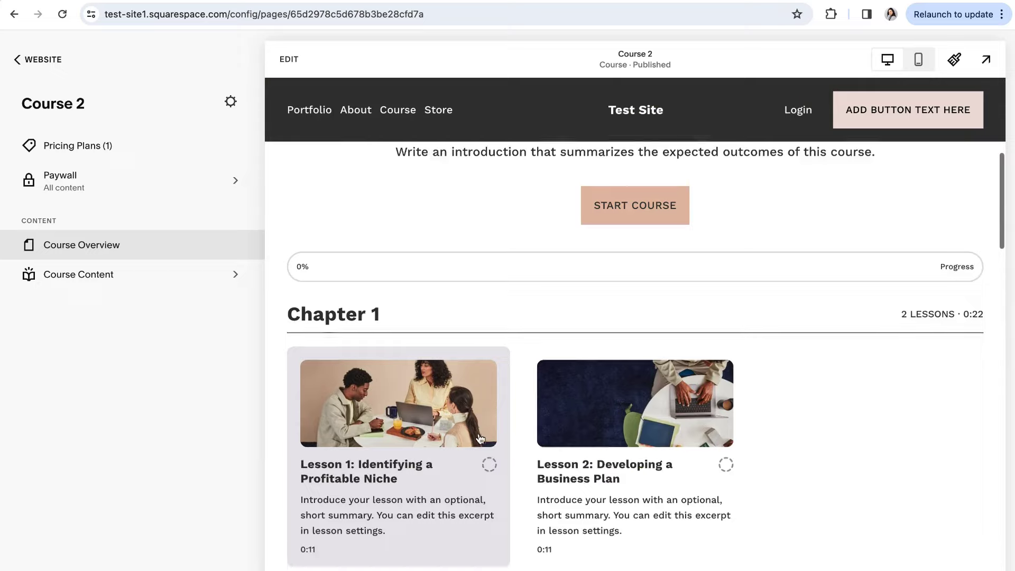
scroll(480, 439, down, 8)
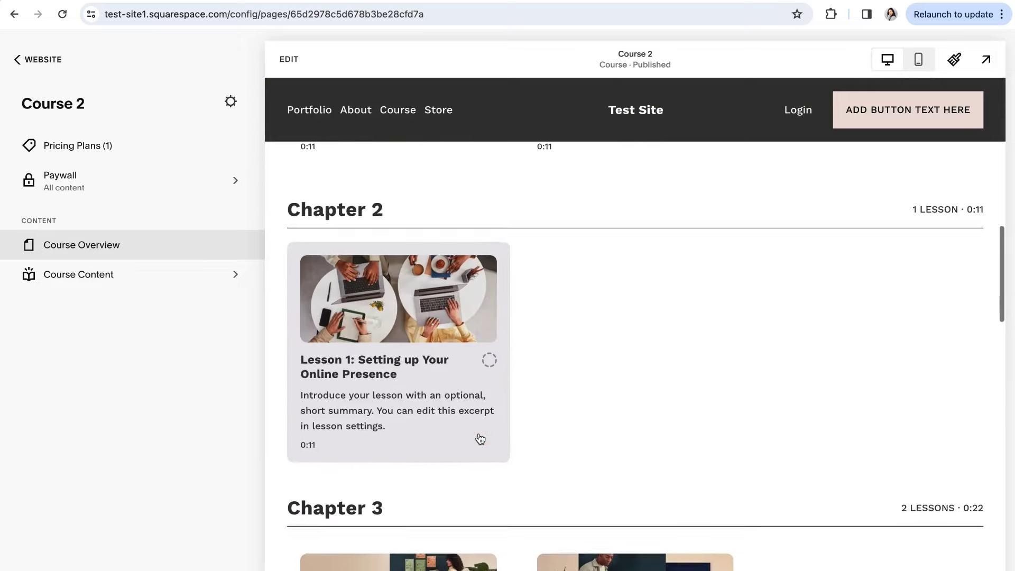
scroll(479, 439, up, 15)
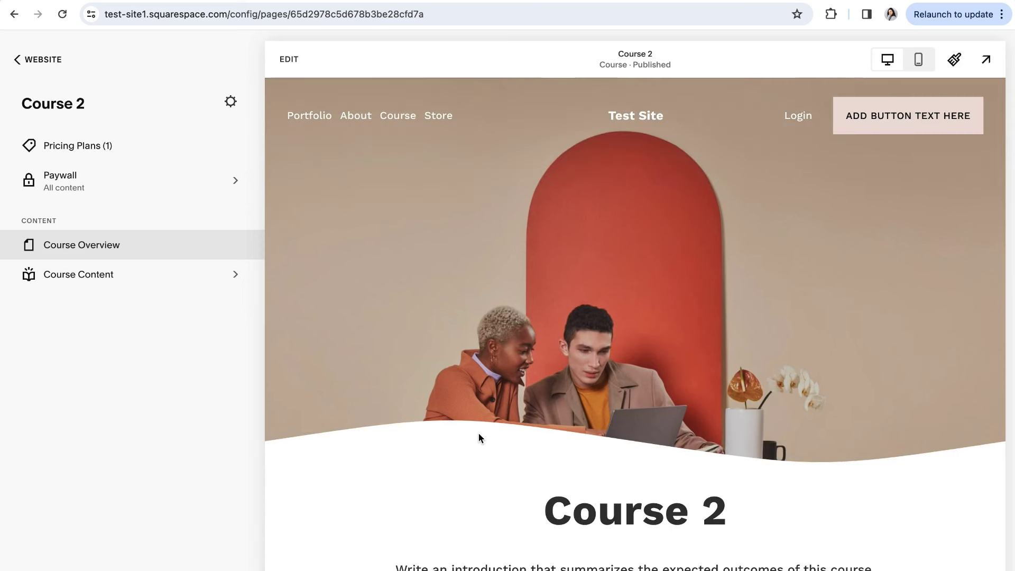
click(44, 59)
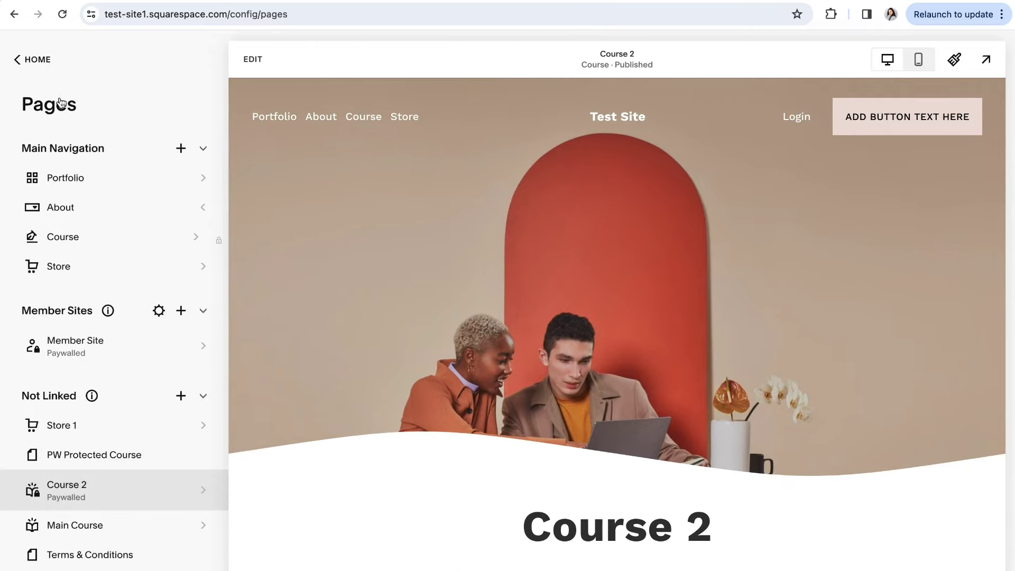
click(32, 60)
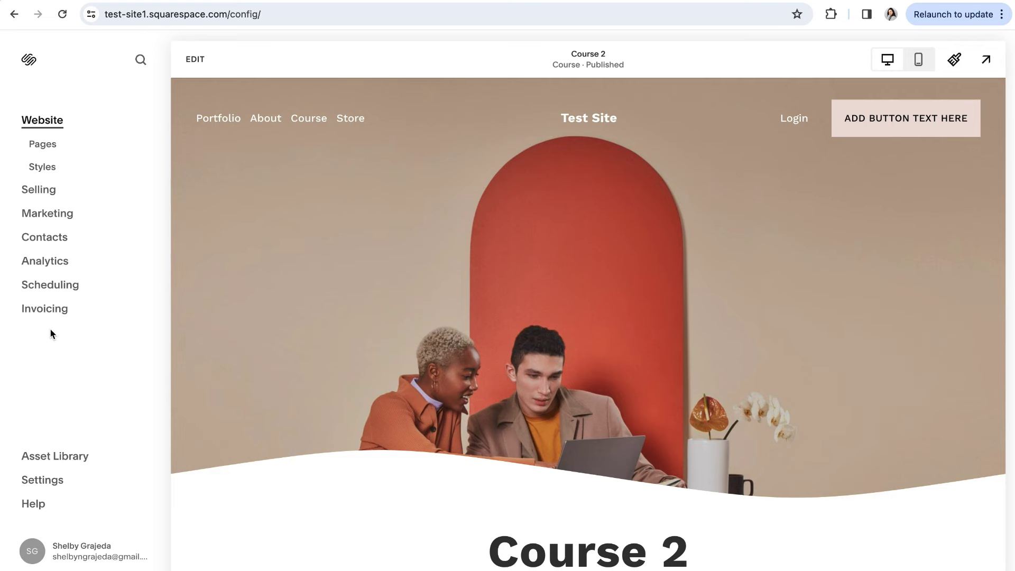
Load the Brine 7.0 store's Home page preview, showing its Batch : No. 1 banner
click(587, 118)
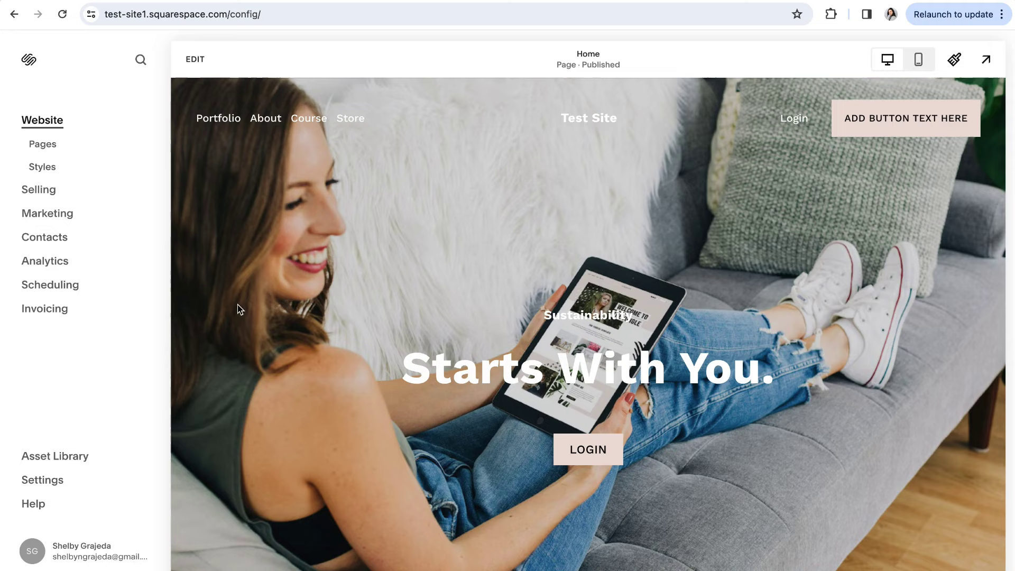
scroll(299, 297, down, 3)
scroll(299, 297, down, 7)
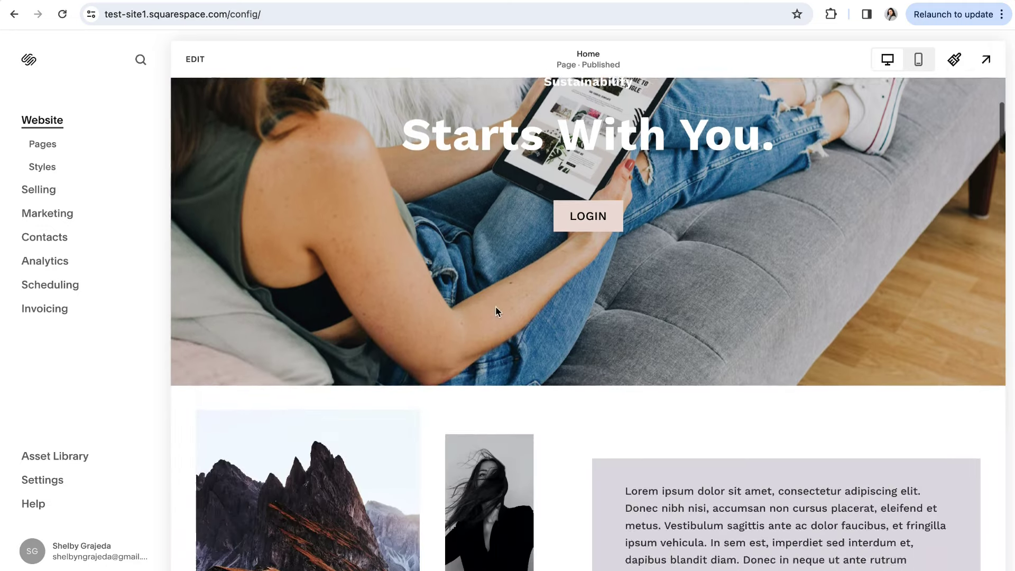
scroll(448, 313, down, 2)
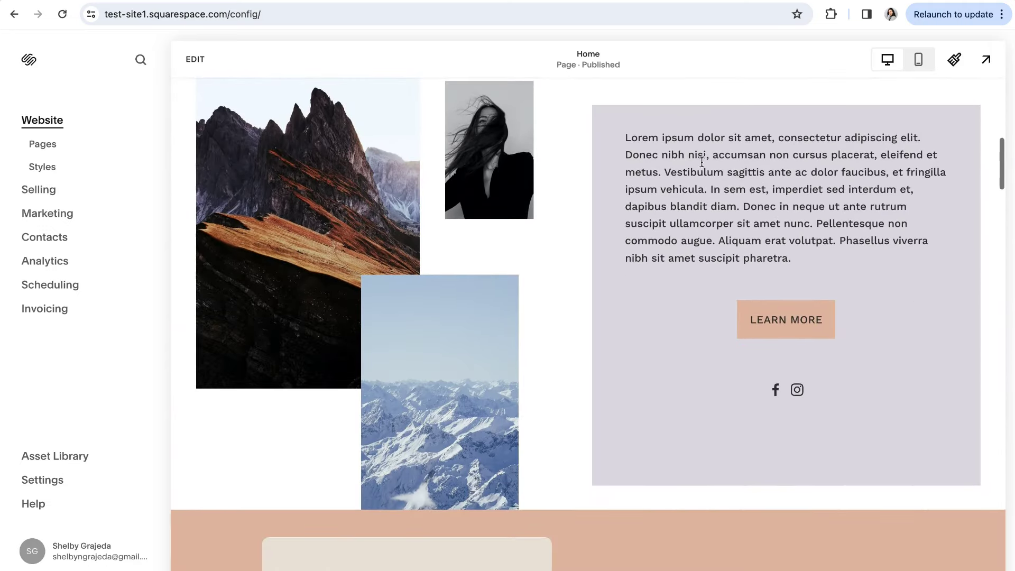
scroll(611, 422, up, 3)
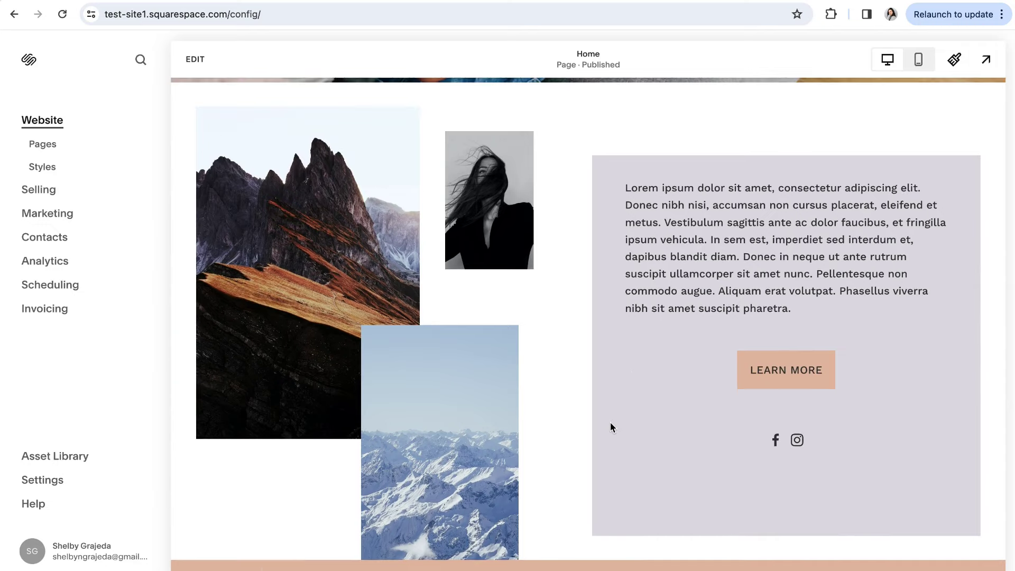
scroll(610, 422, up, 6)
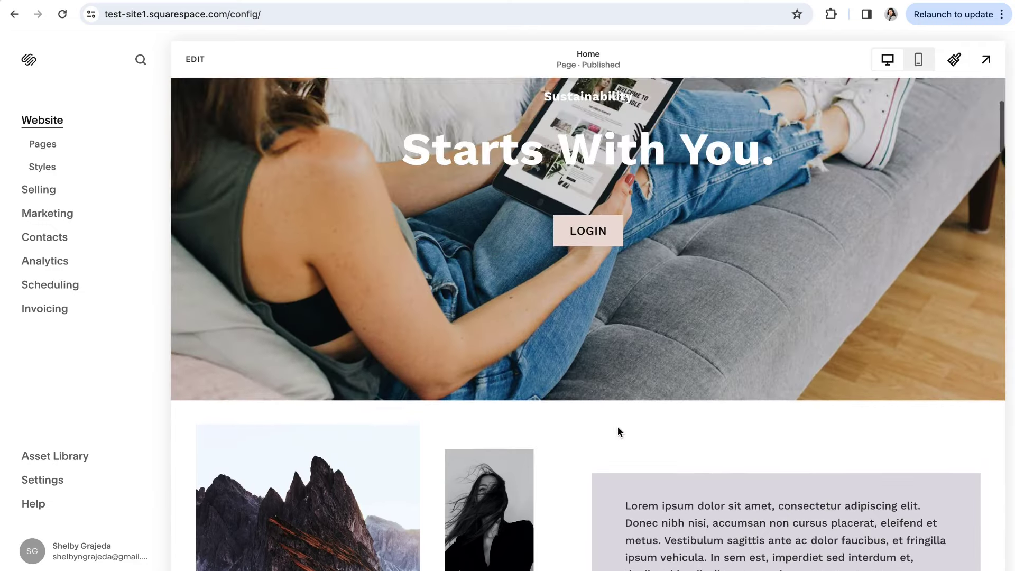
scroll(620, 431, up, 3)
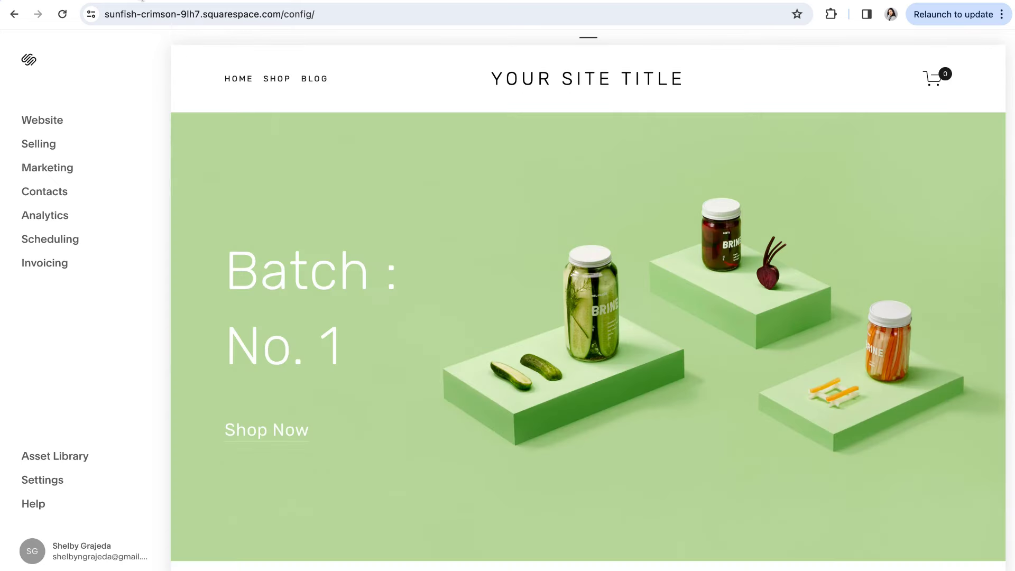
mouse_move(207, 232)
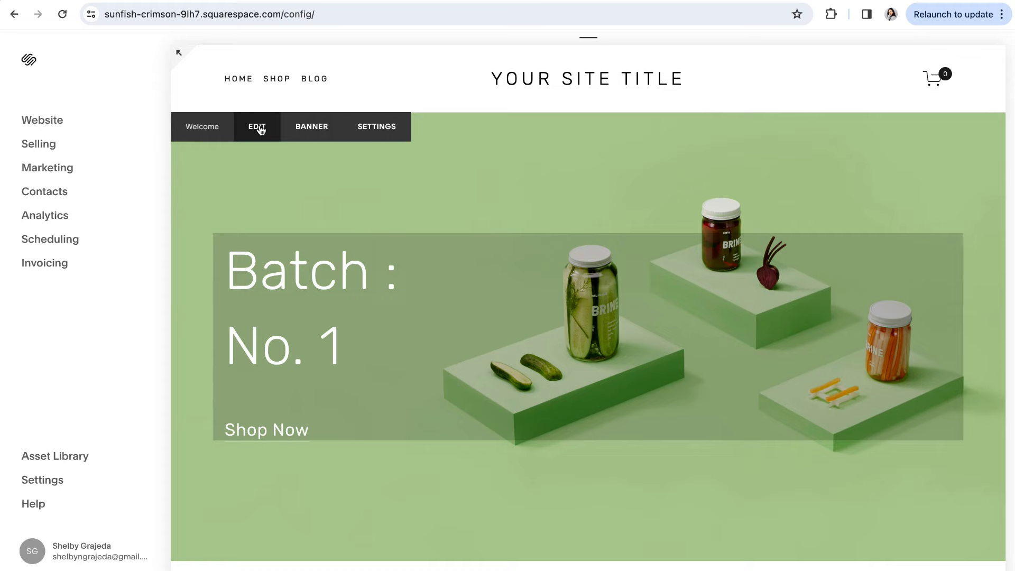
Open the Welcome banner in the classic editor so its Batch : No. 1 and Shop Now text are editable
click(258, 127)
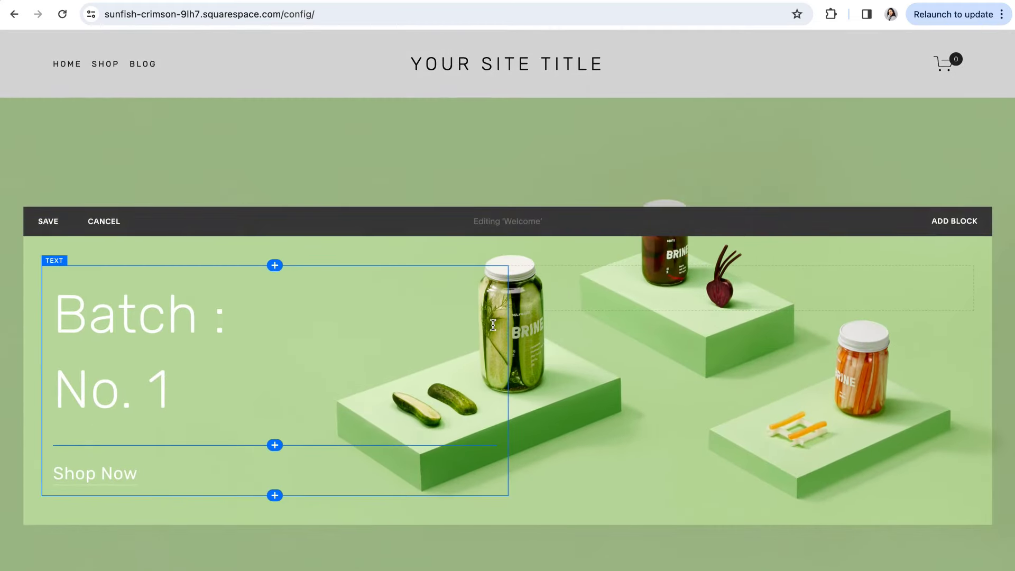
scroll(493, 324, down, 5)
scroll(494, 328, up, 4)
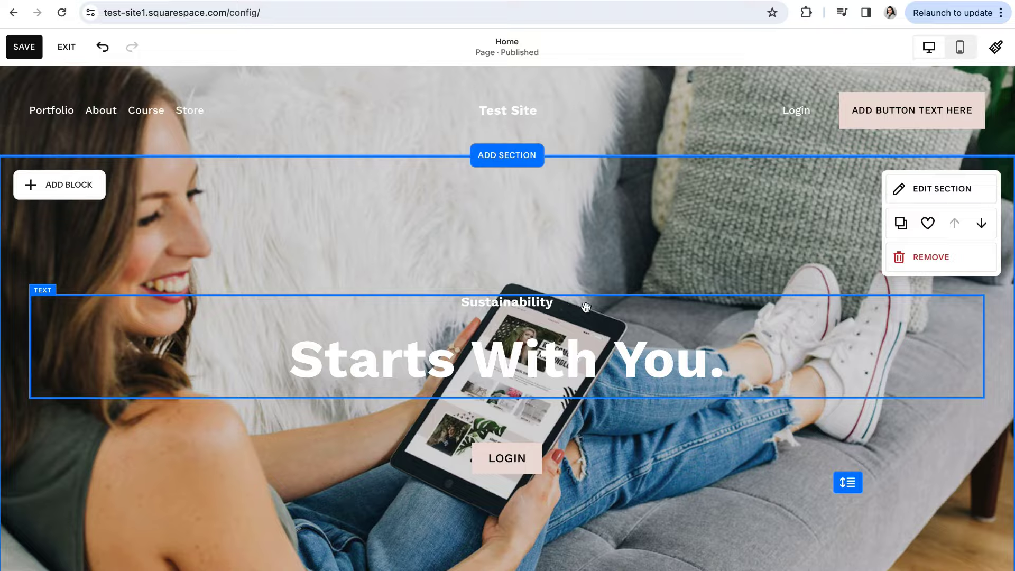
Add the classic-editor 'Make it stand out.' section, with its heading, paragraph and lake photo, below the hero
scroll(590, 306, down, 7)
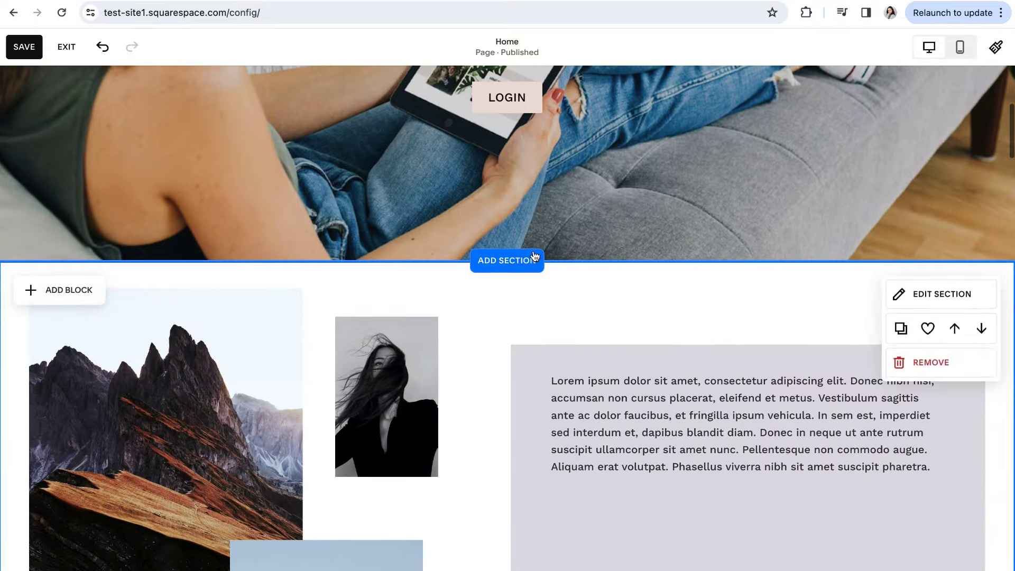
click(505, 262)
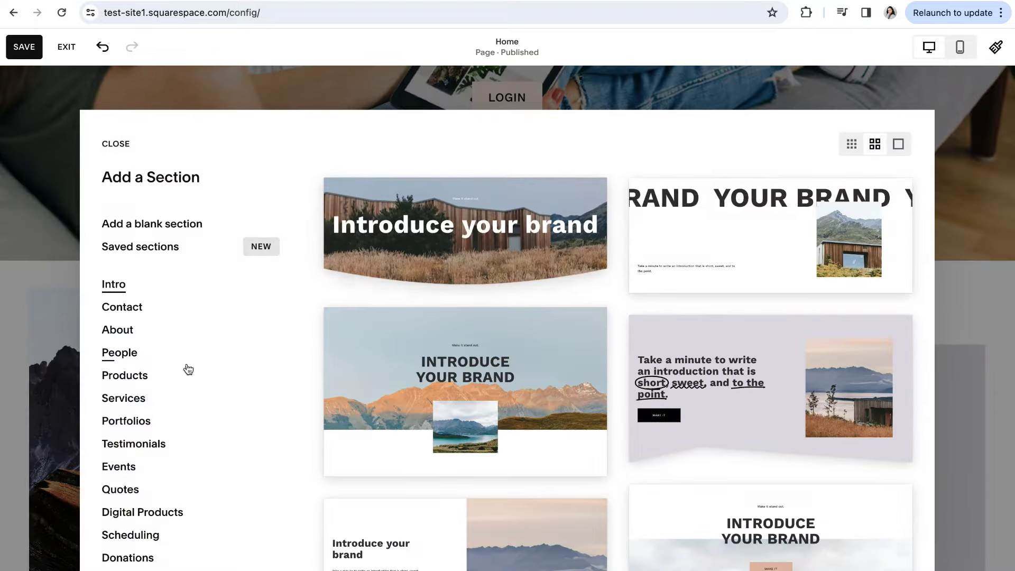
scroll(221, 366, down, 1)
scroll(221, 367, down, 4)
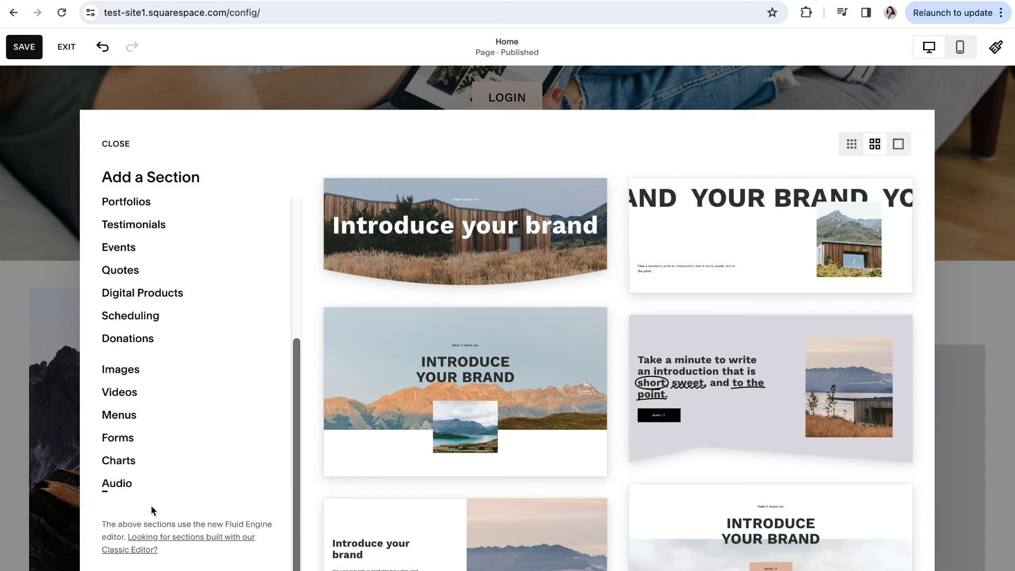
click(170, 539)
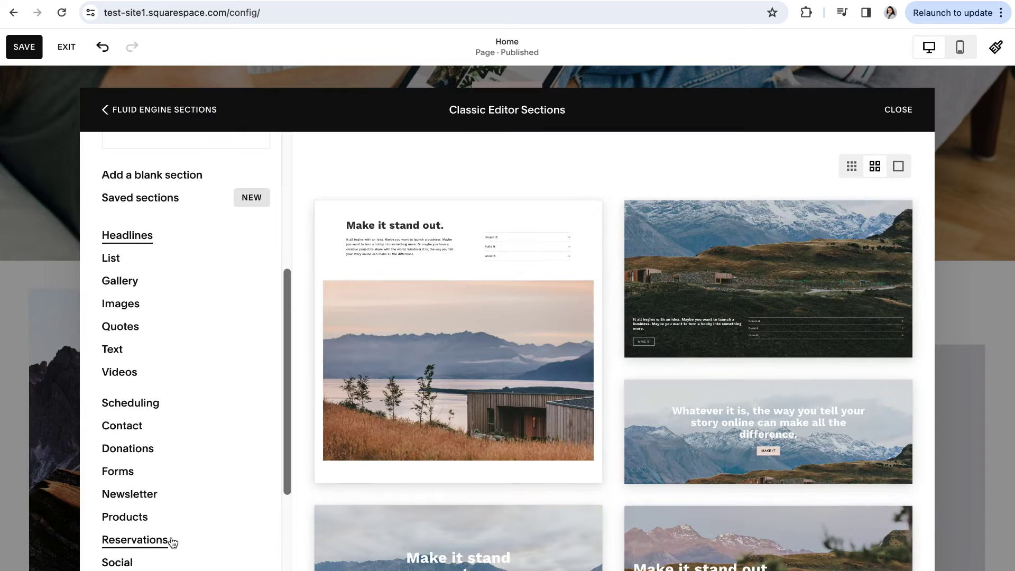
scroll(220, 401, up, 3)
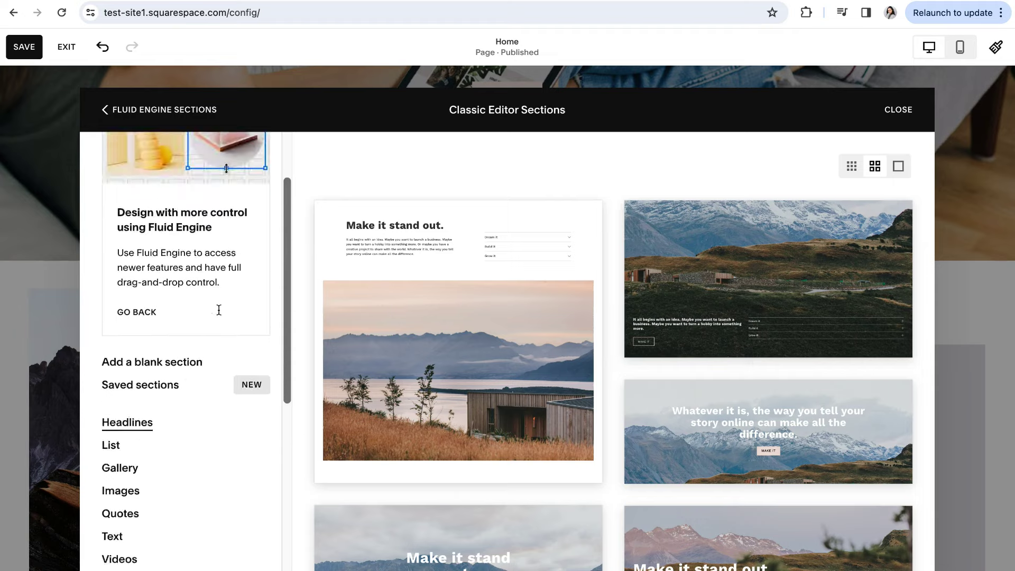
scroll(220, 312, down, 3)
scroll(532, 327, down, 6)
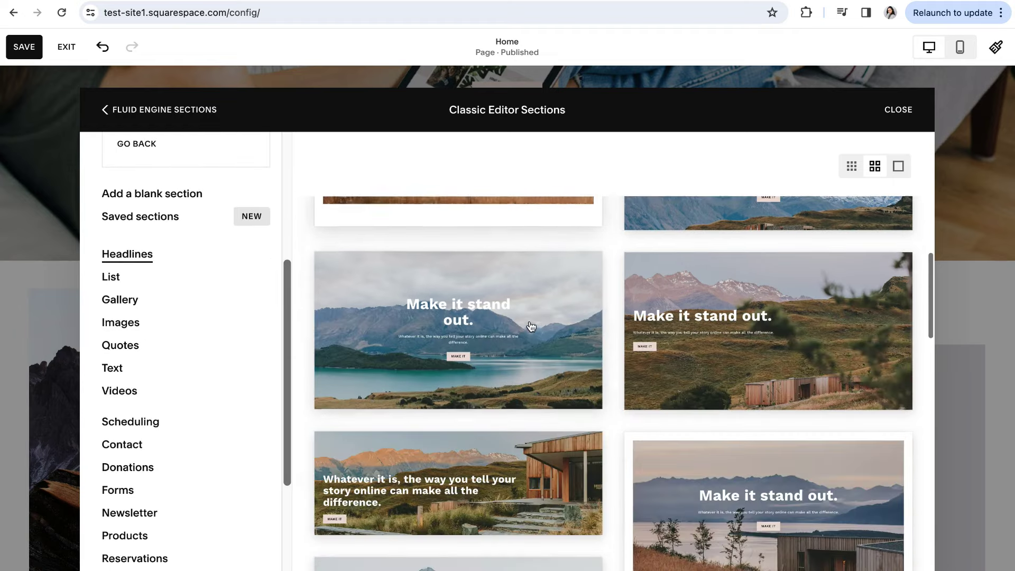
scroll(532, 327, down, 5)
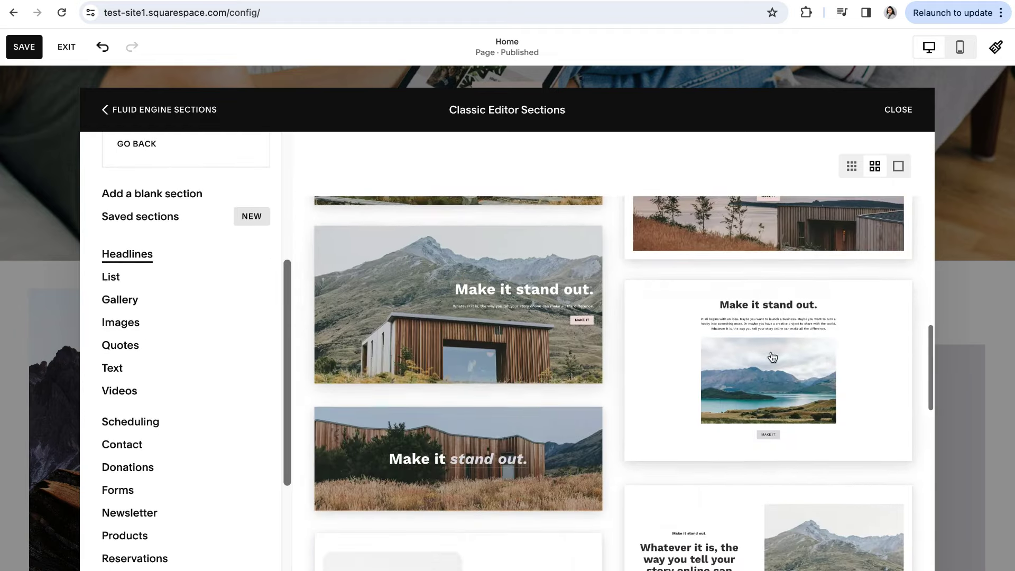
click(765, 356)
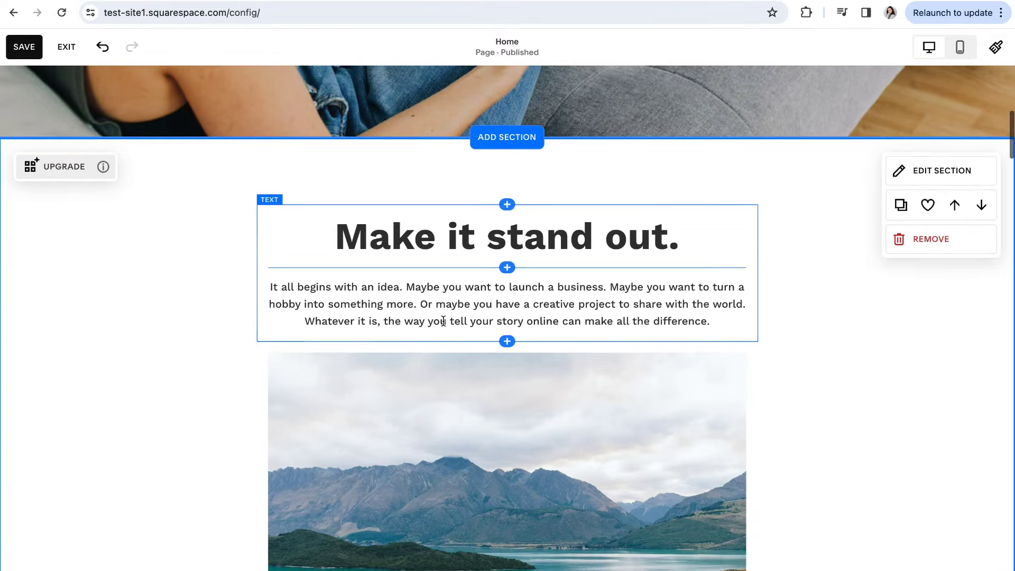
Insert a tall spacer block between the section text and lake photo, then show the Course blog posts
click(508, 341)
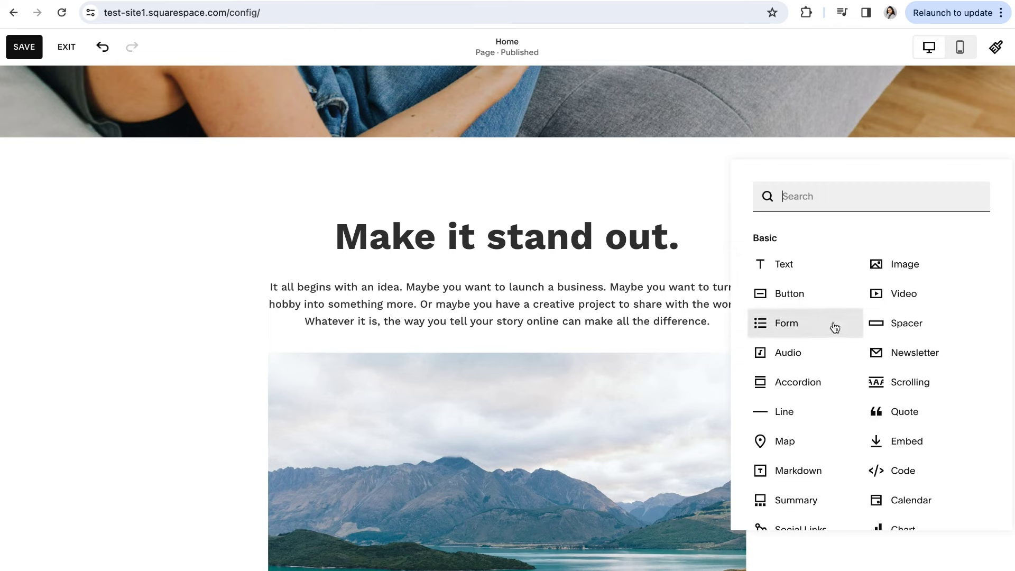
click(915, 326)
drag(508, 388, 508, 351)
scroll(547, 371, down, 2)
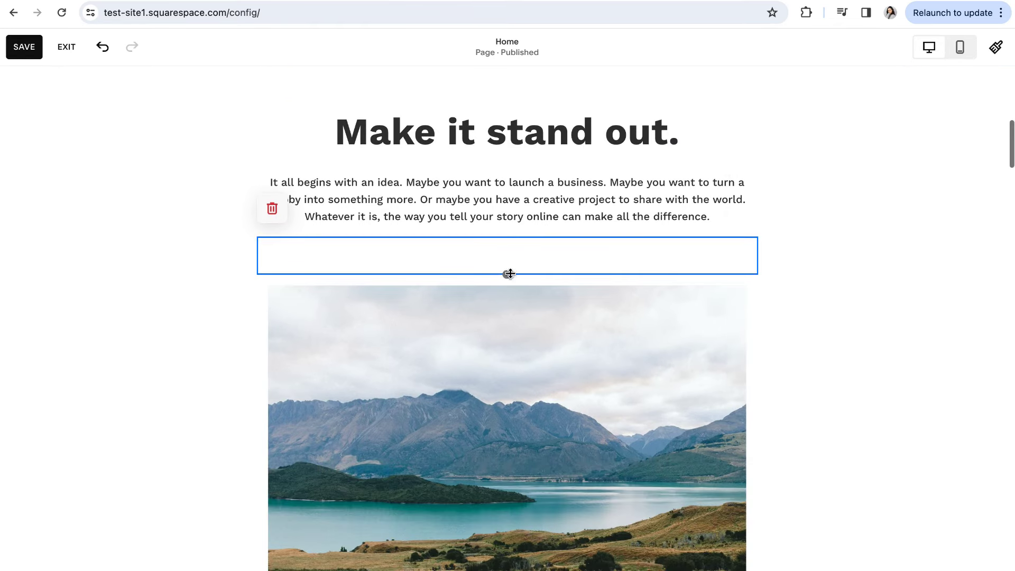
drag(508, 276, 516, 310)
scroll(530, 347, down, 1)
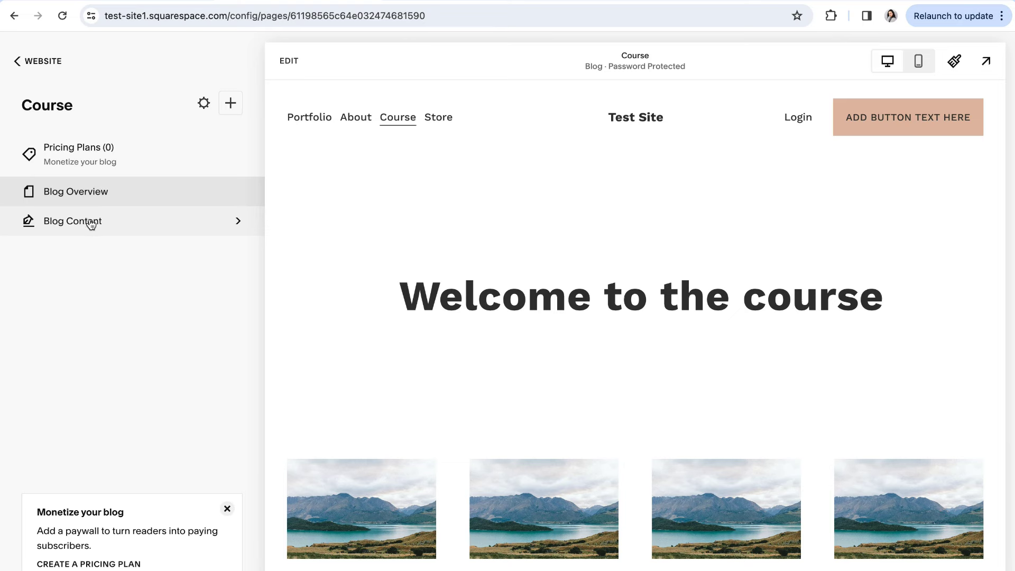
click(91, 224)
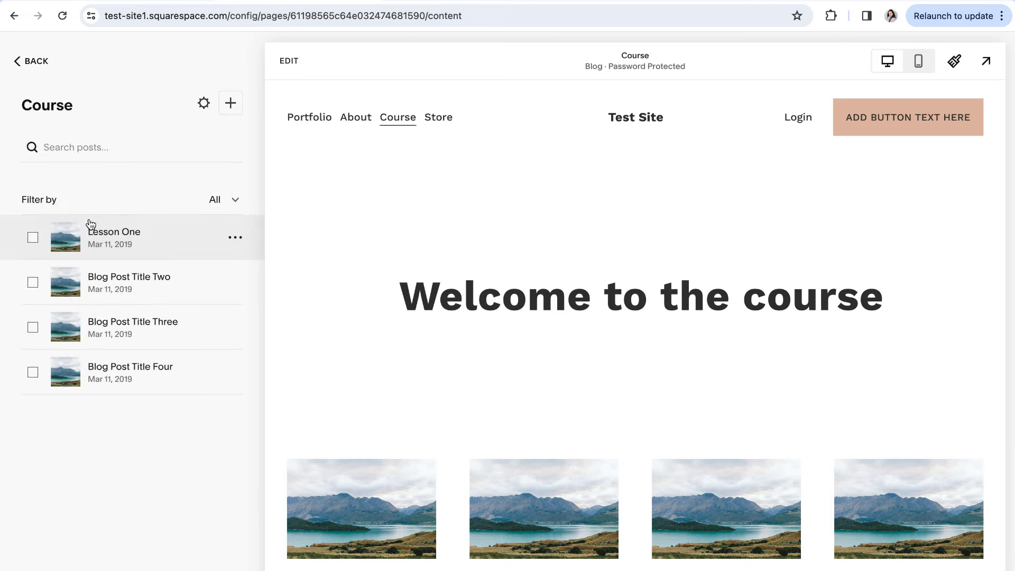
Insert an empty spacer above the Lesson One post's text, then start editing the Home page
click(126, 232)
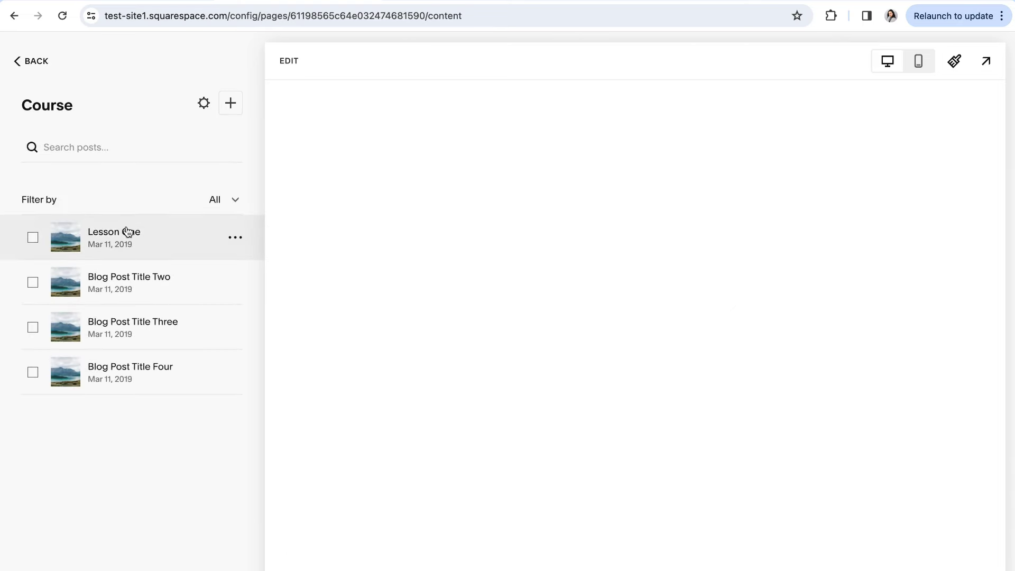
click(285, 63)
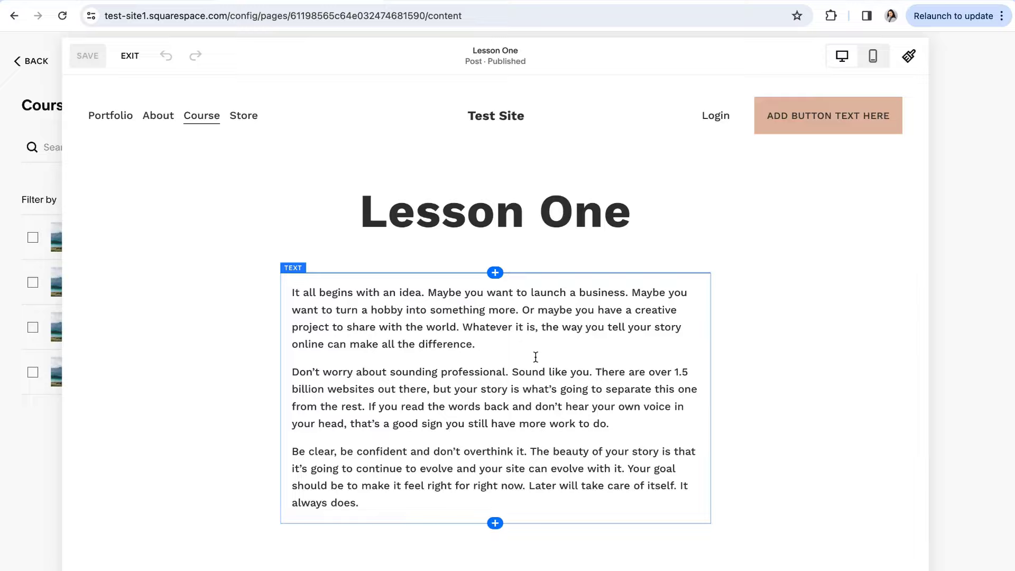
scroll(538, 356, down, 2)
scroll(545, 338, up, 1)
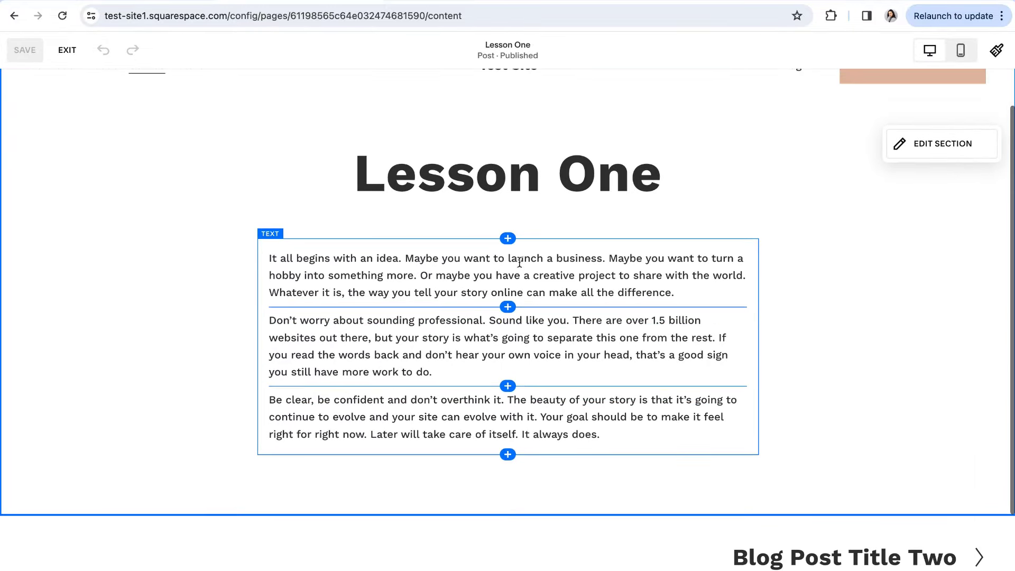
click(511, 236)
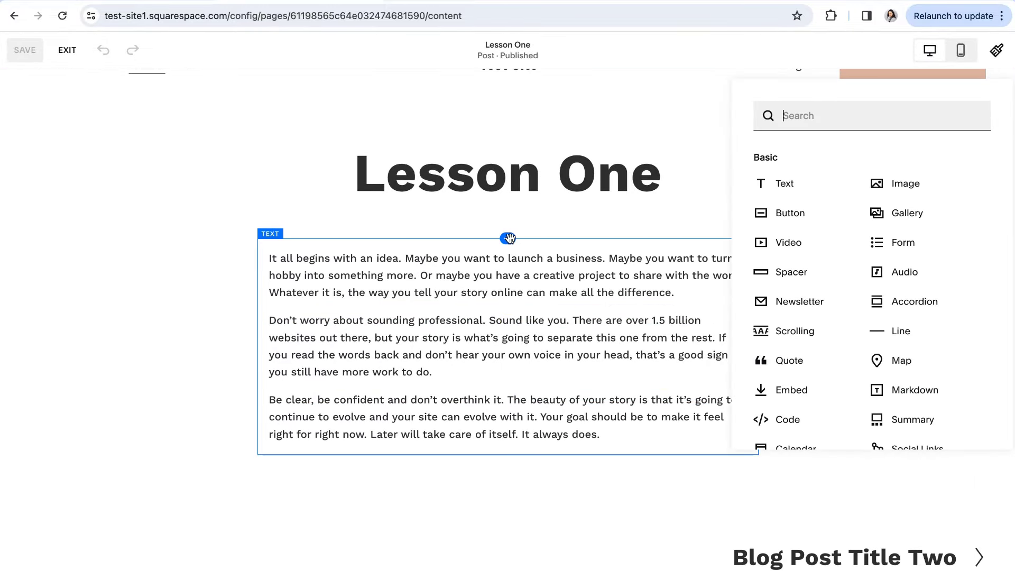
click(792, 271)
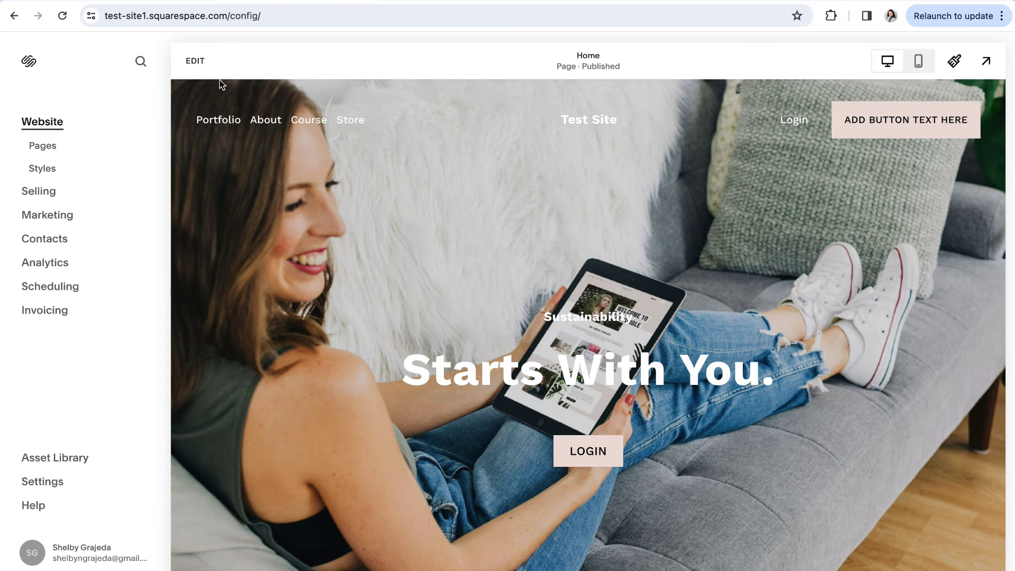
click(198, 62)
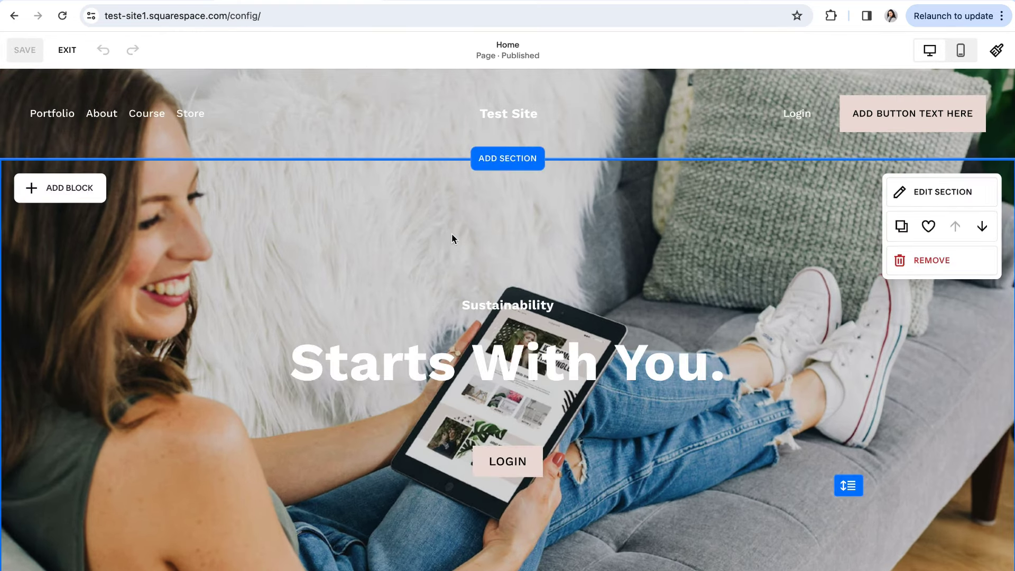
scroll(506, 304, down, 3)
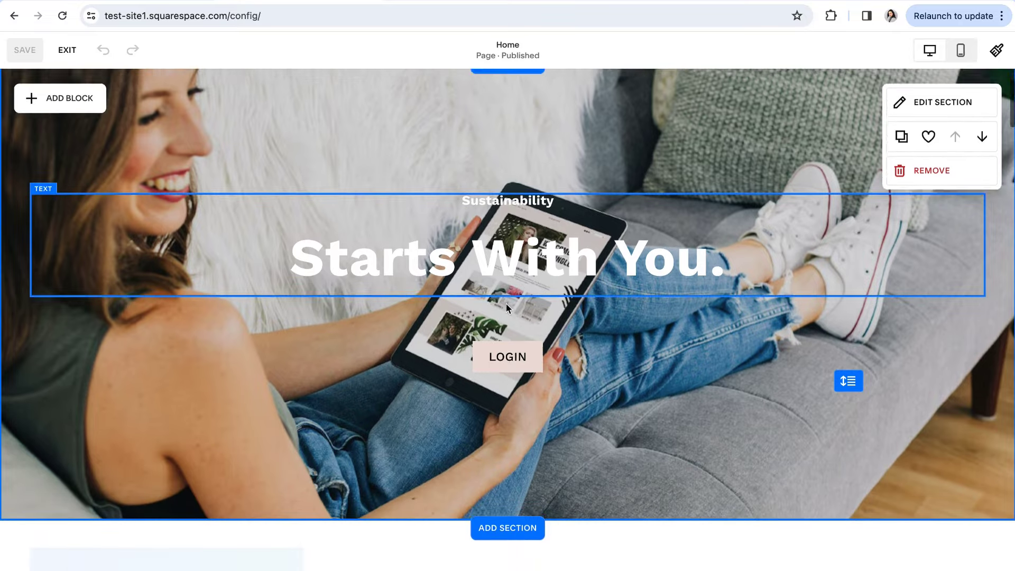
scroll(506, 304, down, 3)
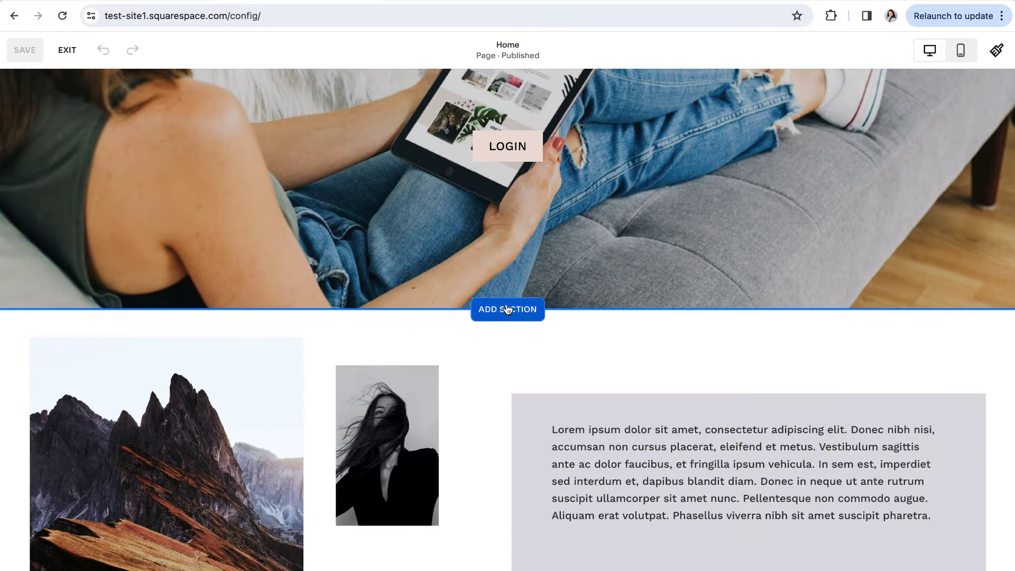
scroll(507, 309, down, 3)
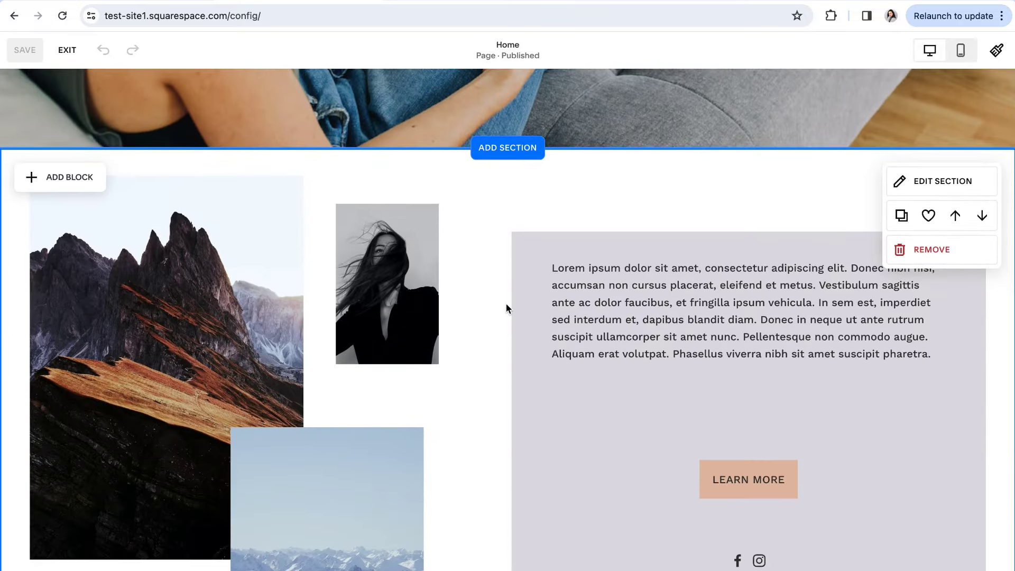
scroll(506, 309, up, 1)
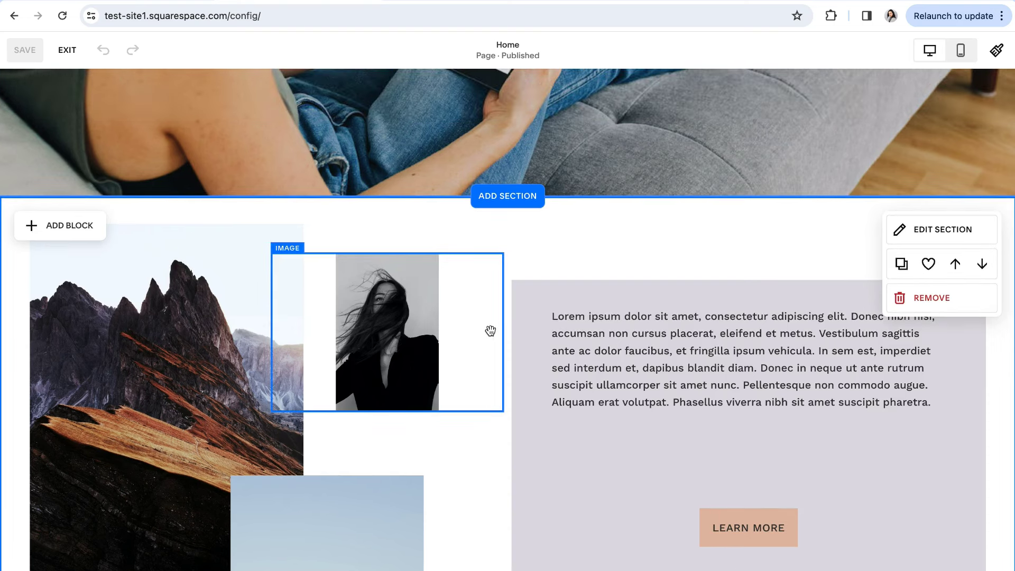
click(491, 331)
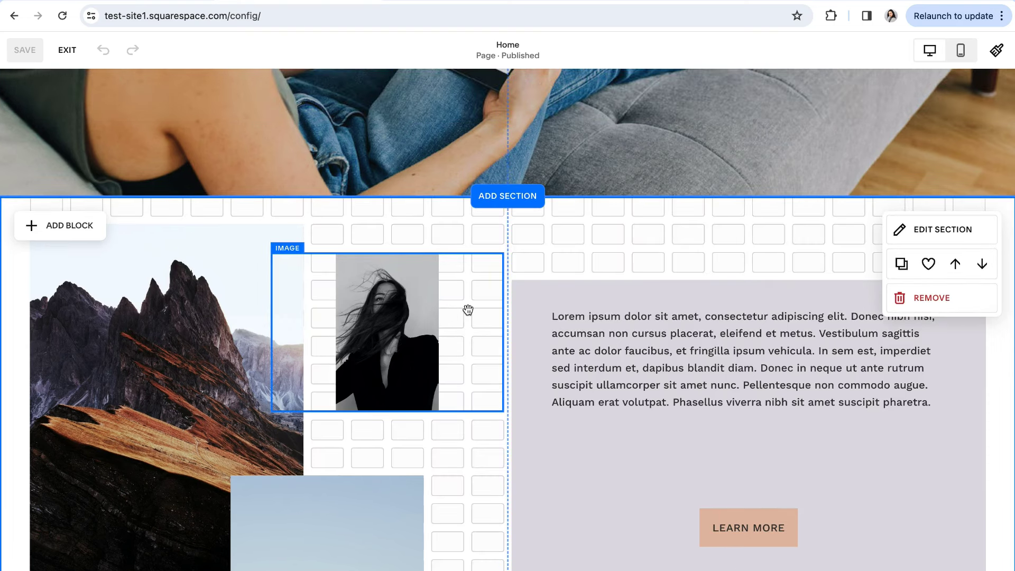
scroll(468, 310, down, 4)
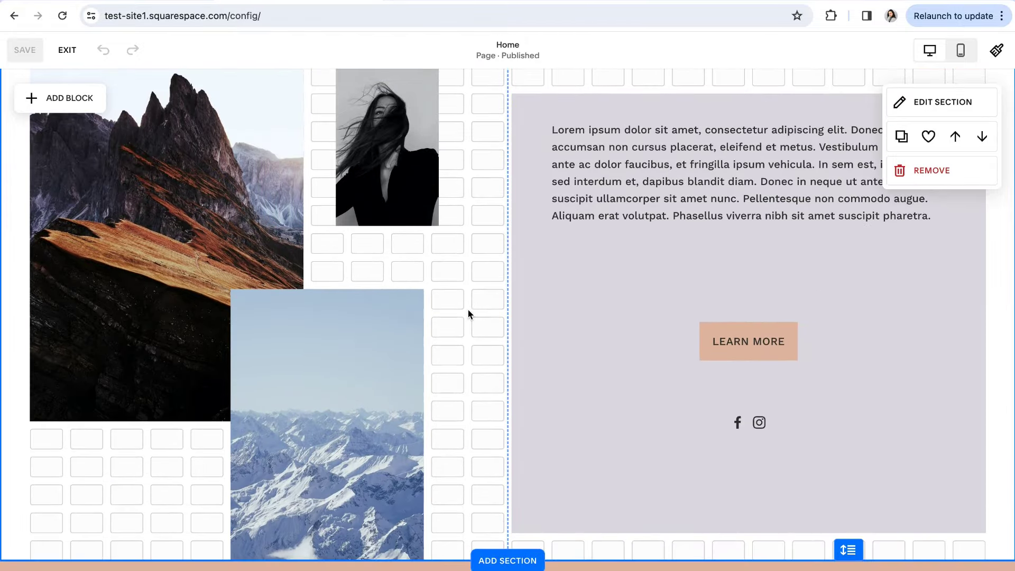
scroll(468, 314, up, 5)
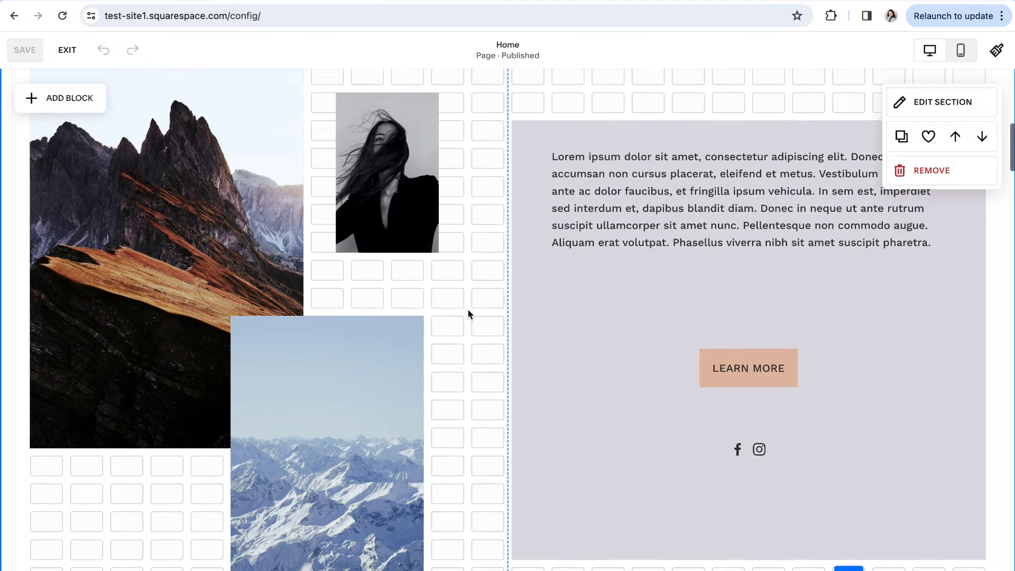
scroll(468, 314, up, 5)
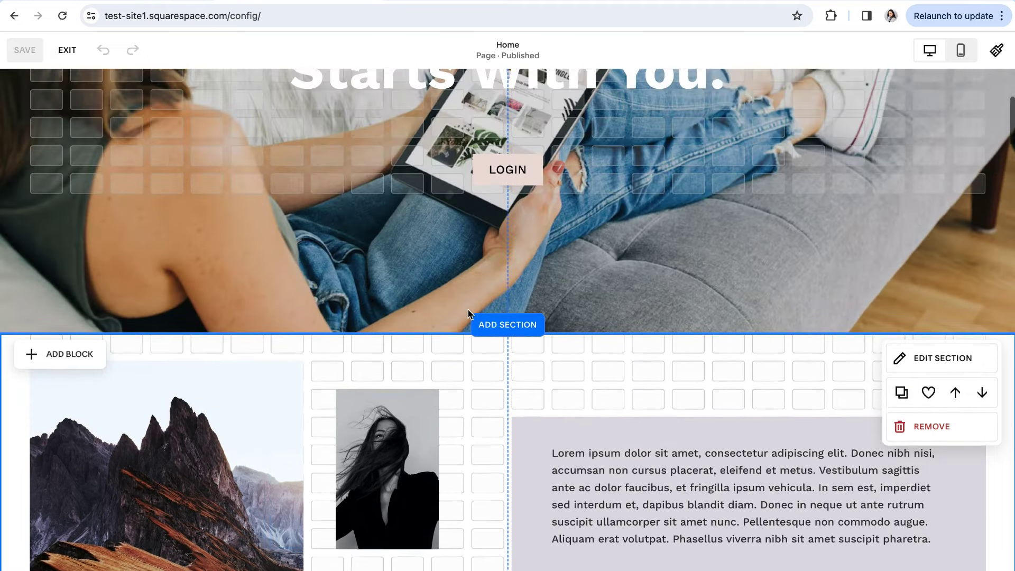
scroll(468, 314, up, 2)
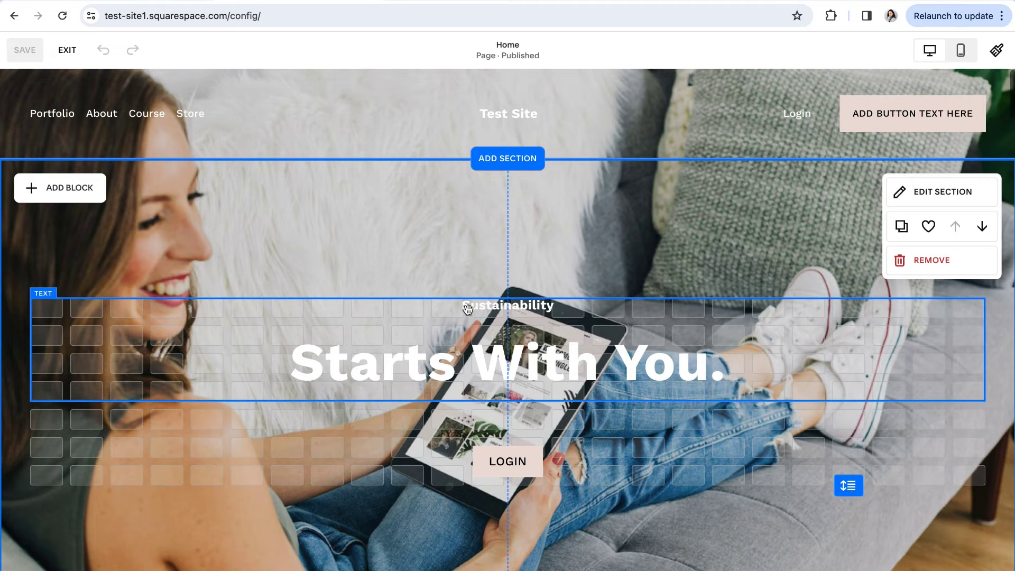
scroll(492, 182, down, 2)
scroll(240, 233, down, 1)
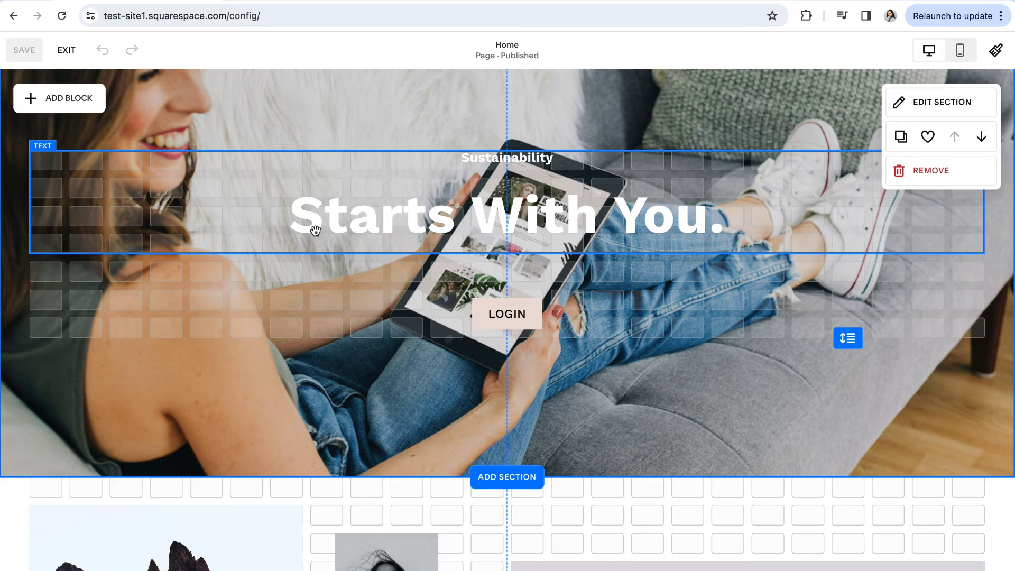
scroll(558, 370, down, 1)
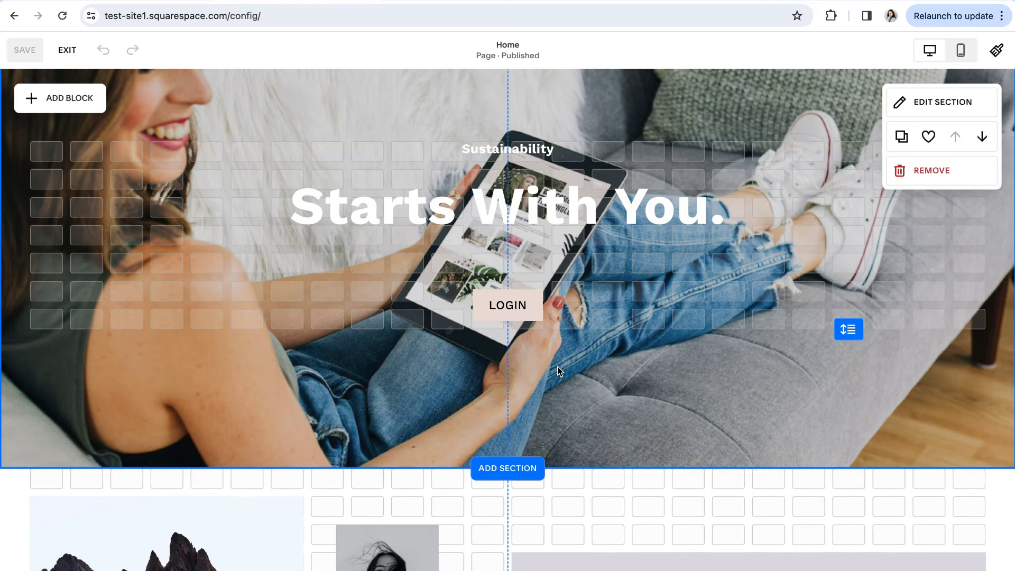
Vertically center the Sustainability / Starts With You. text in its block, after trying bottom and top alignment
click(263, 217)
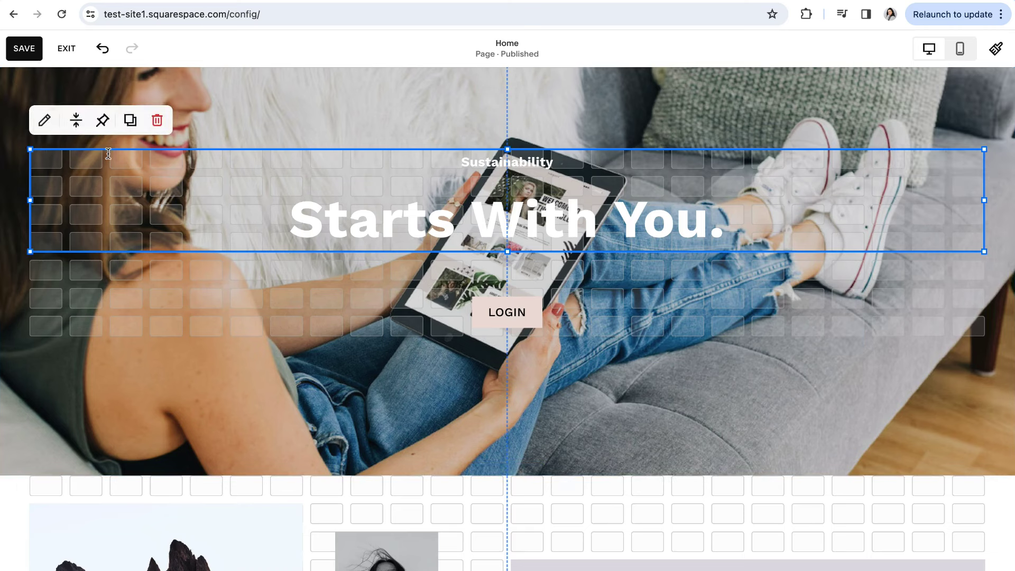
click(75, 121)
click(105, 152)
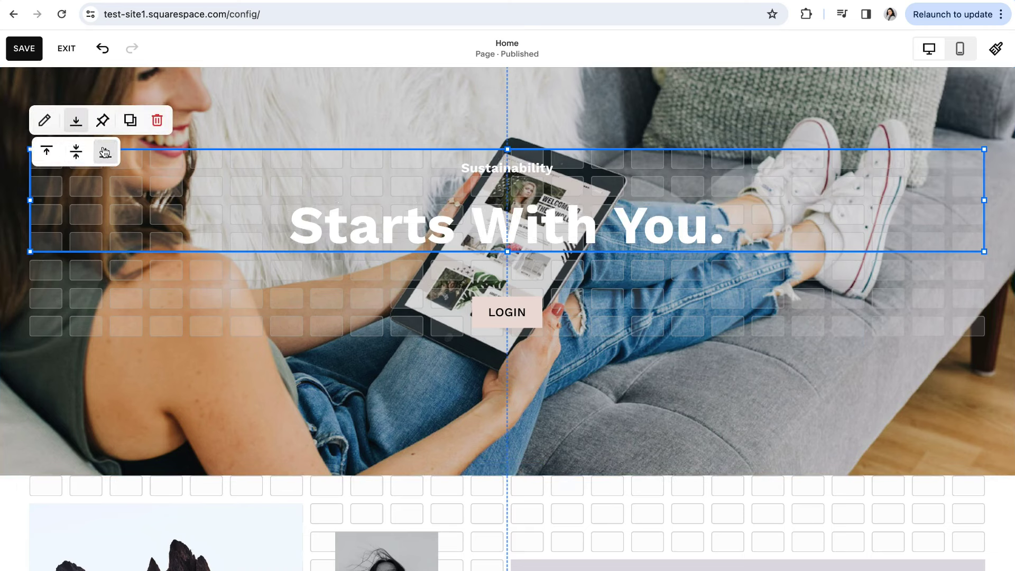
click(76, 152)
click(46, 152)
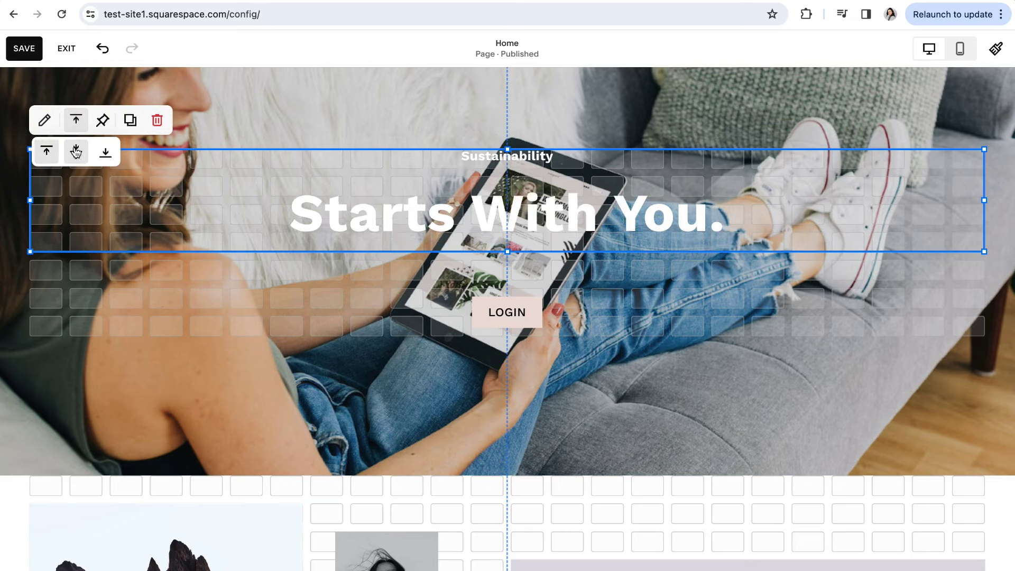
click(76, 152)
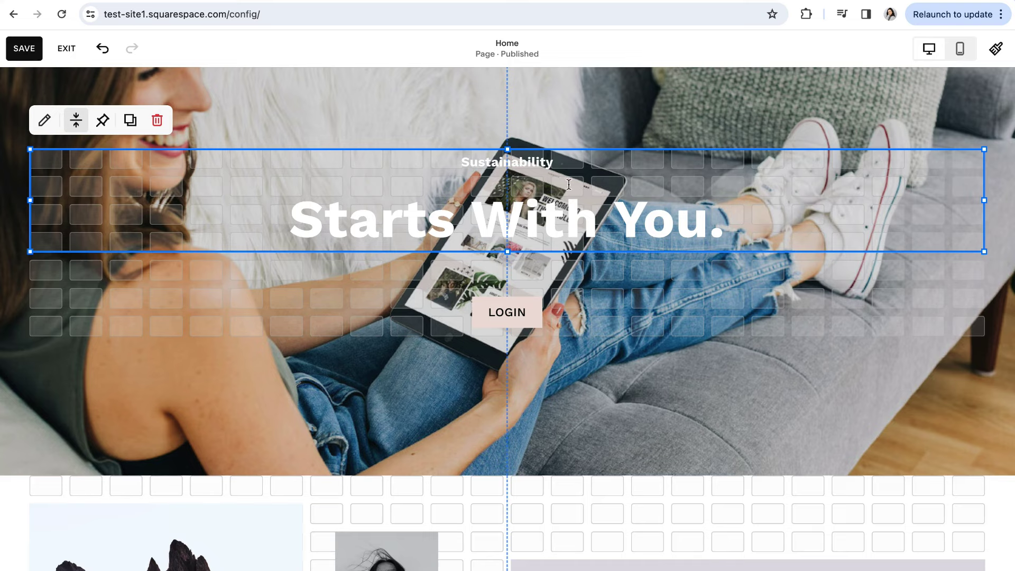
Open the hero section's format settings and close them without changes
key(Escape)
click(920, 103)
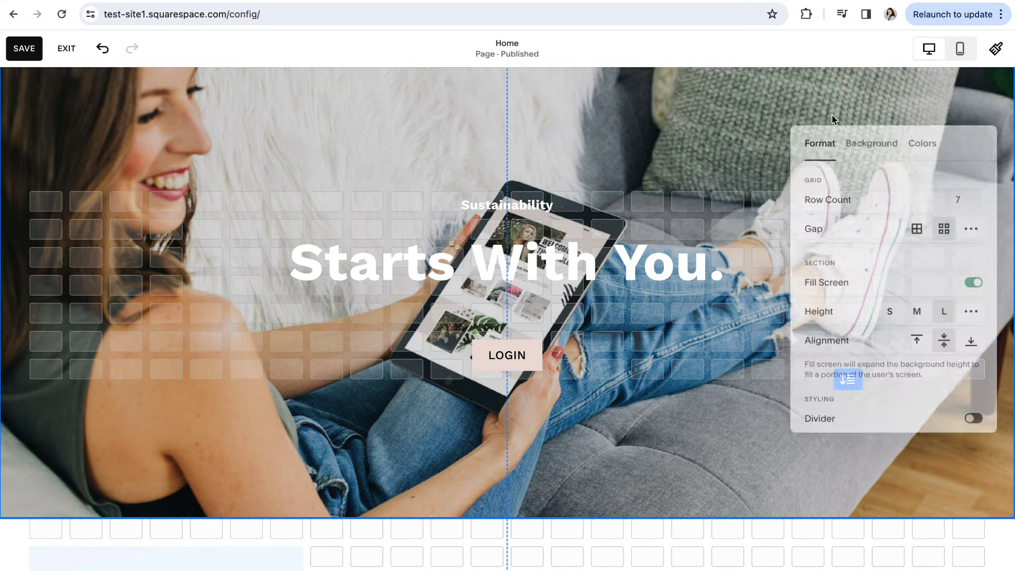
scroll(847, 307, down, 1)
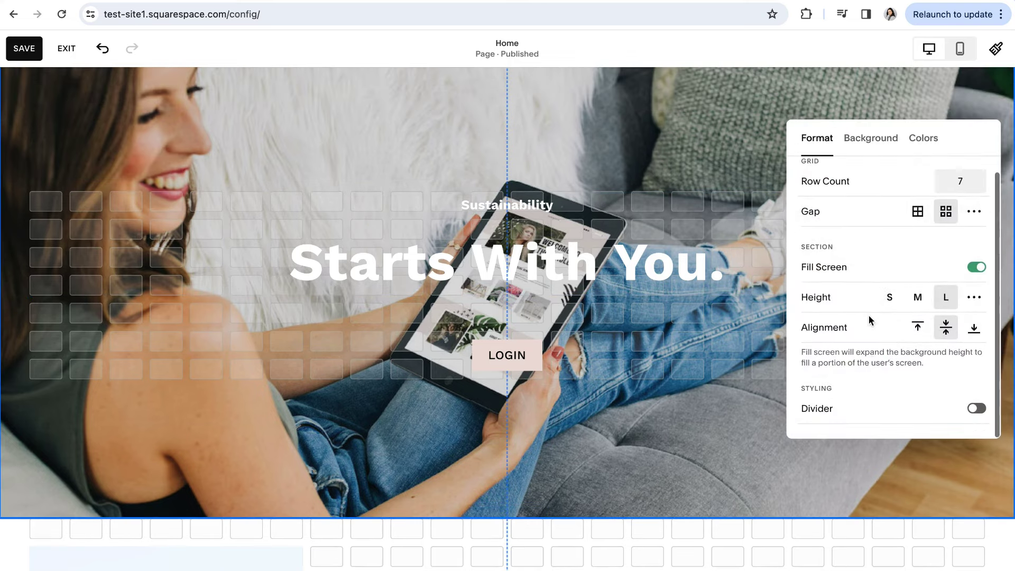
click(707, 414)
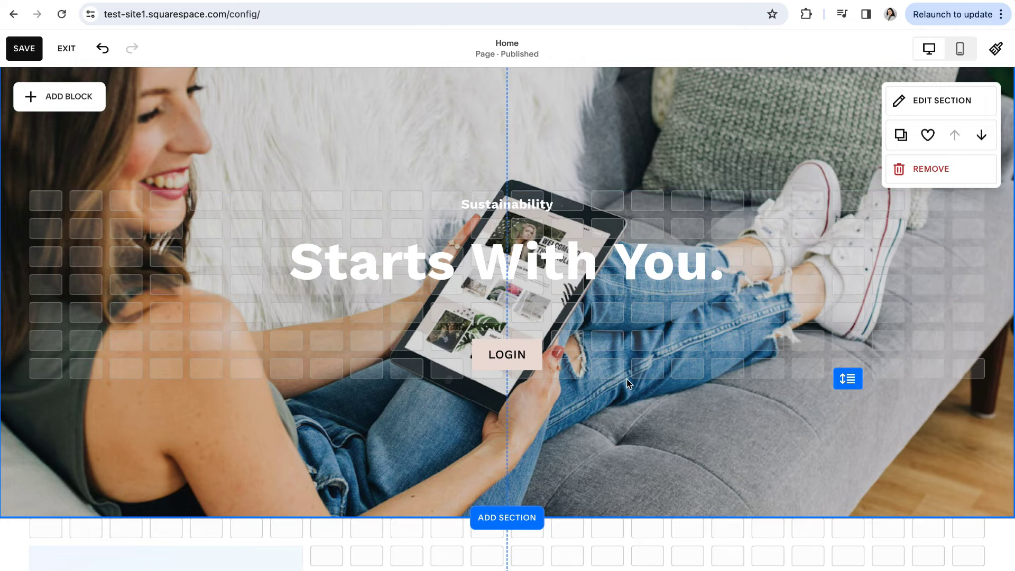
Move down to the collage section and nudge the black-and-white portrait image
scroll(627, 383, down, 2)
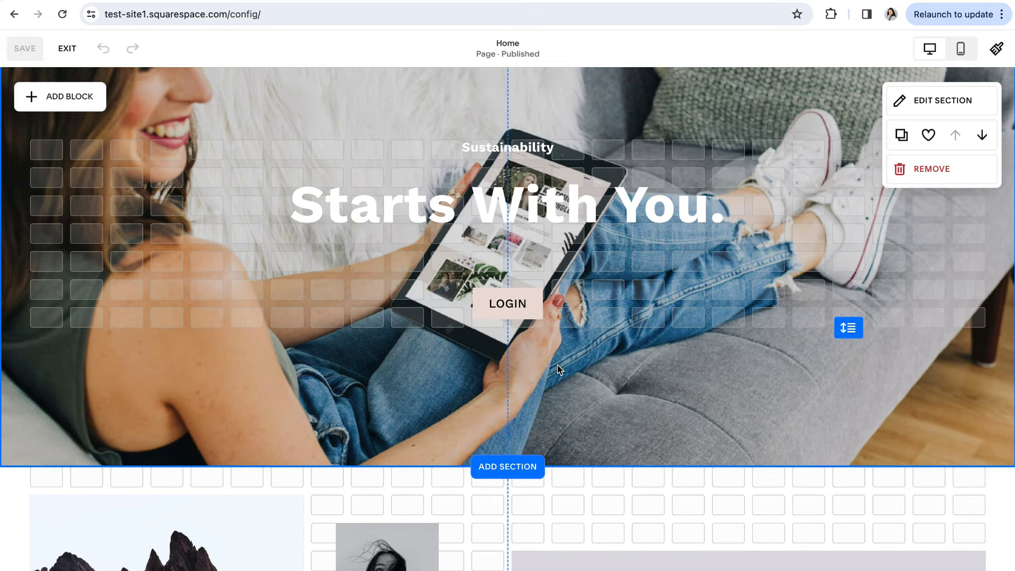
scroll(558, 368, down, 2)
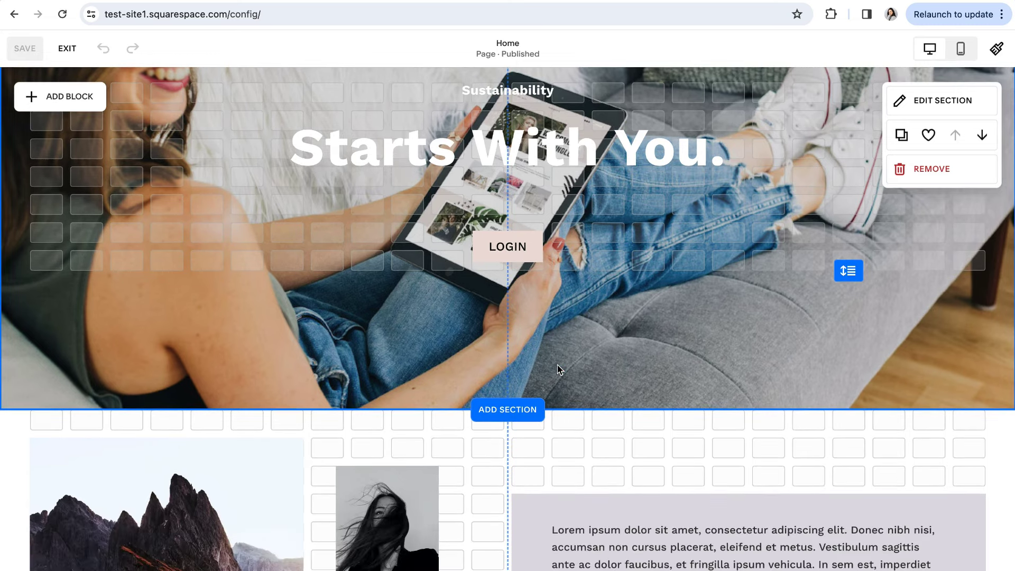
scroll(557, 368, down, 4)
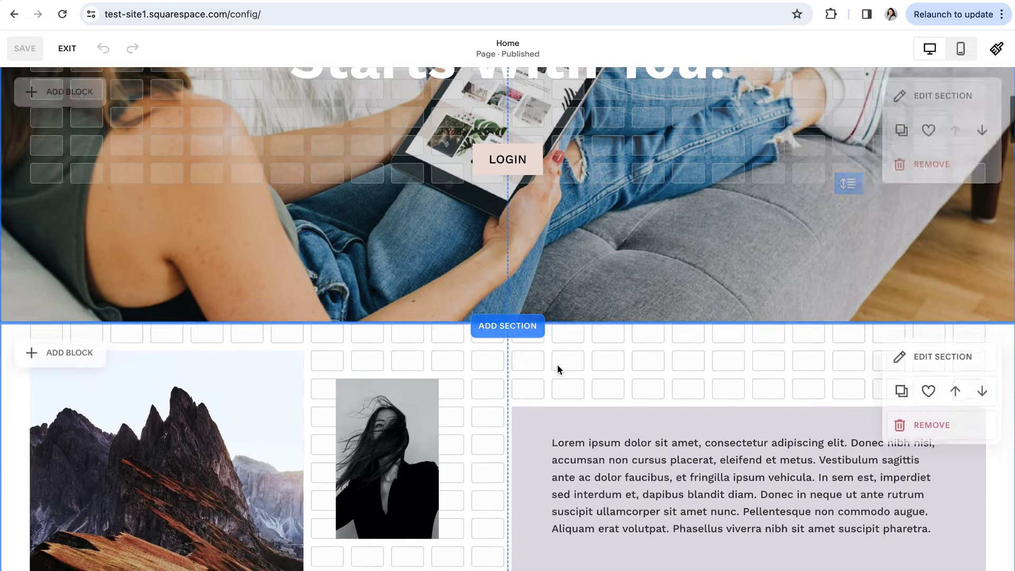
scroll(556, 392, down, 7)
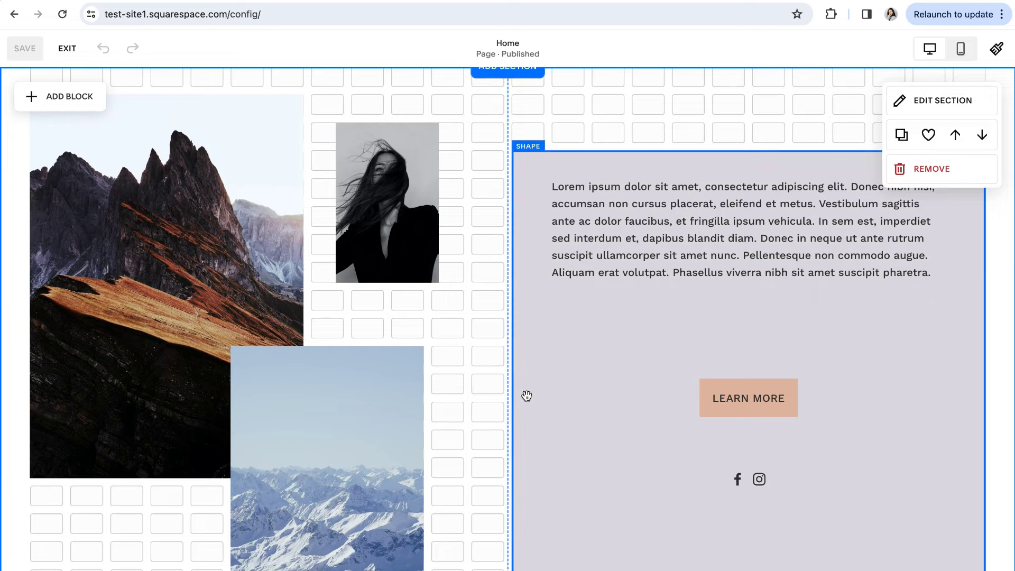
scroll(526, 396, down, 6)
scroll(527, 395, down, 6)
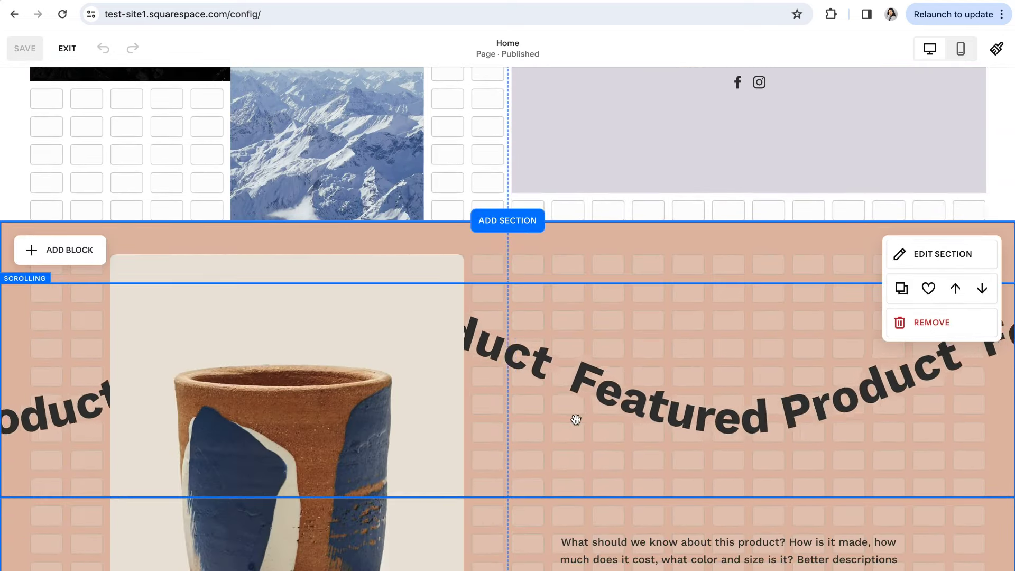
scroll(576, 419, down, 2)
scroll(575, 418, up, 10)
scroll(576, 418, up, 5)
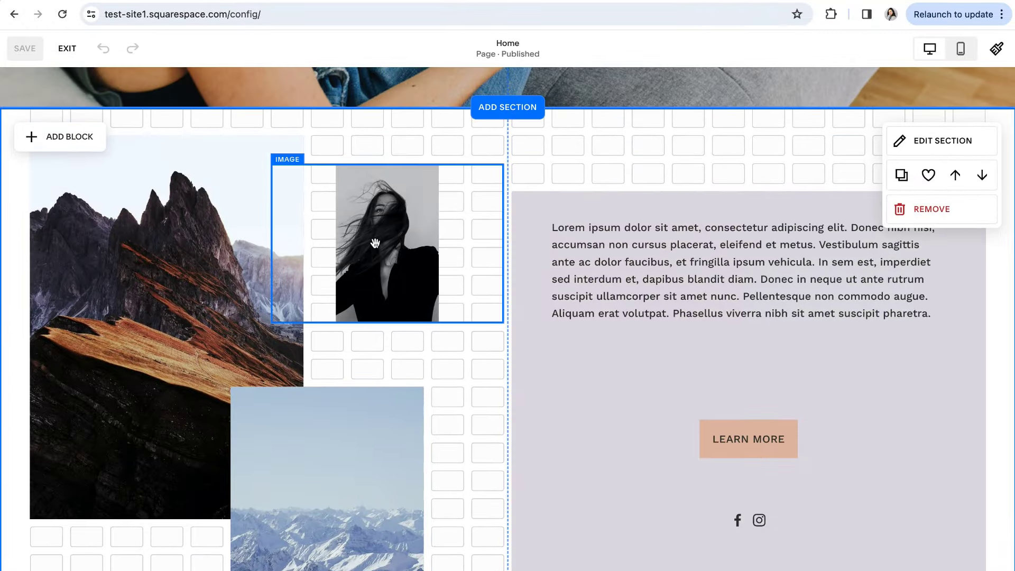
mouse_move(375, 243)
mouse_down()
mouse_move(283, 252)
mouse_move(283, 318)
mouse_move(447, 263)
mouse_move(389, 256)
mouse_up()
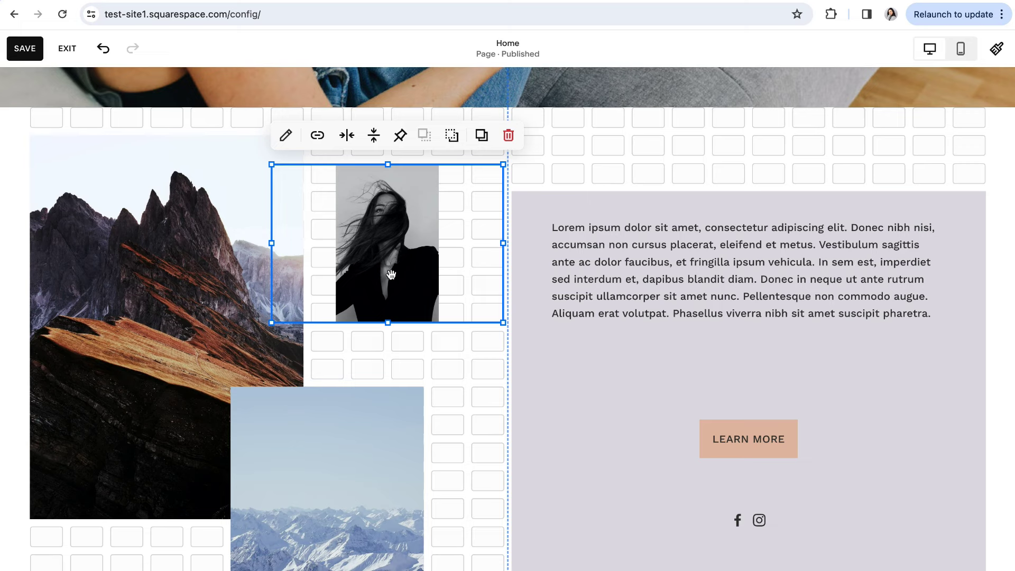
Raise the snowy-mountain photo to overlap the dark mountain photo, then select the section
drag(377, 446, 378, 408)
scroll(322, 396, down, 1)
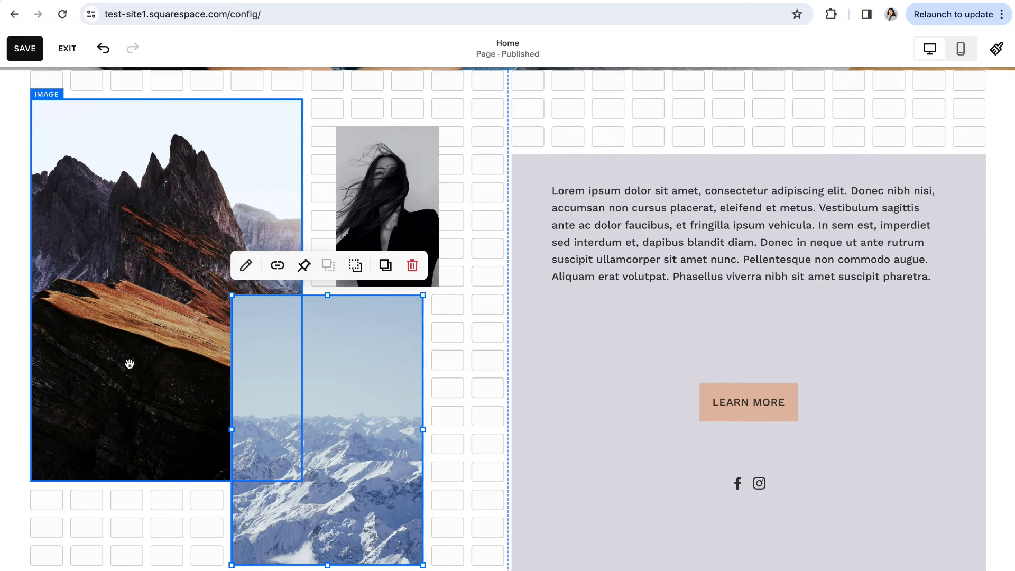
mouse_move(347, 408)
mouse_down()
mouse_move(240, 437)
mouse_move(284, 391)
mouse_move(382, 417)
mouse_move(437, 412)
mouse_move(360, 411)
mouse_up()
click(436, 460)
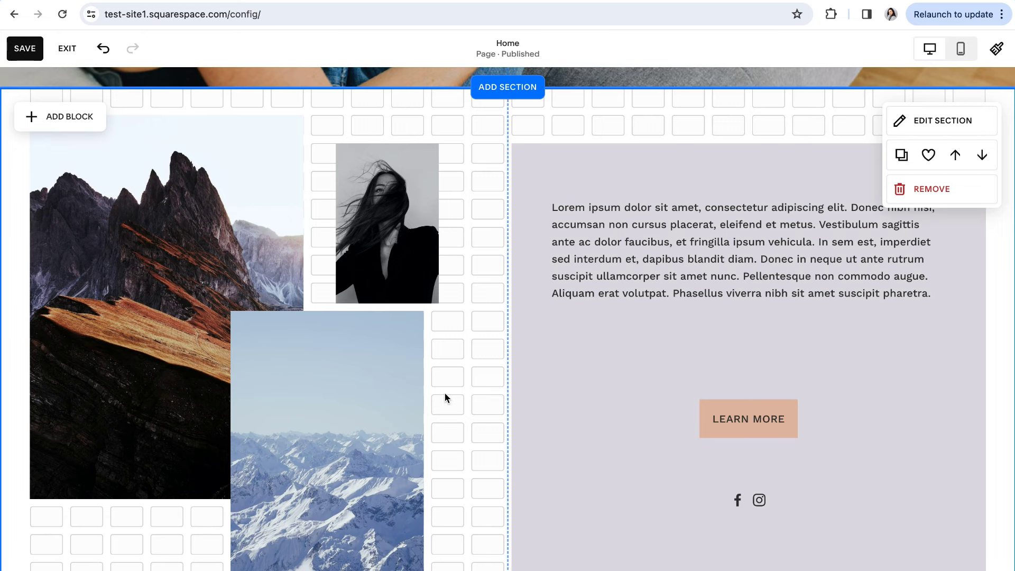
Undo the last change so the social icons sit above the LEARN MORE button
key(super+z)
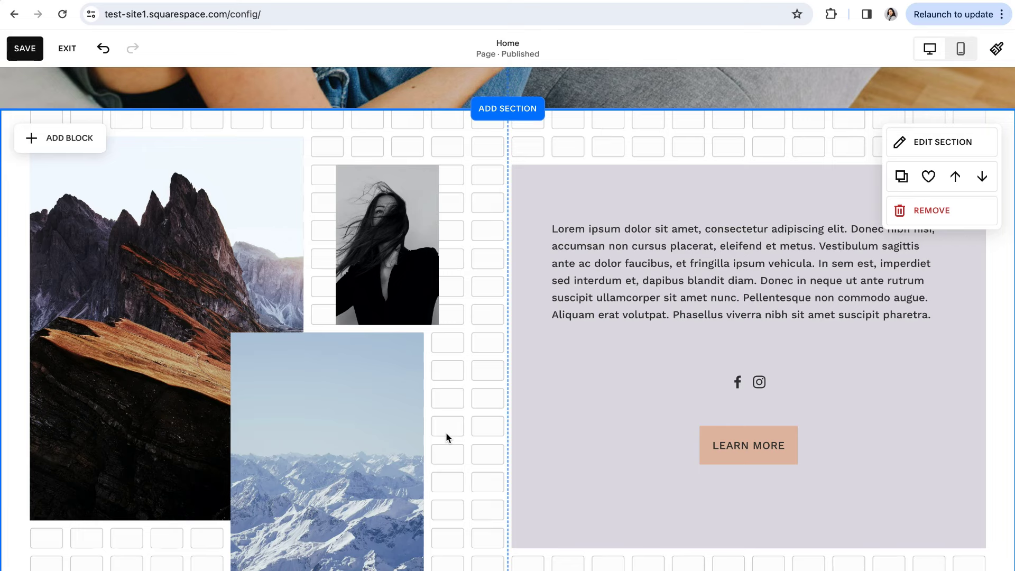
scroll(455, 434, down, 1)
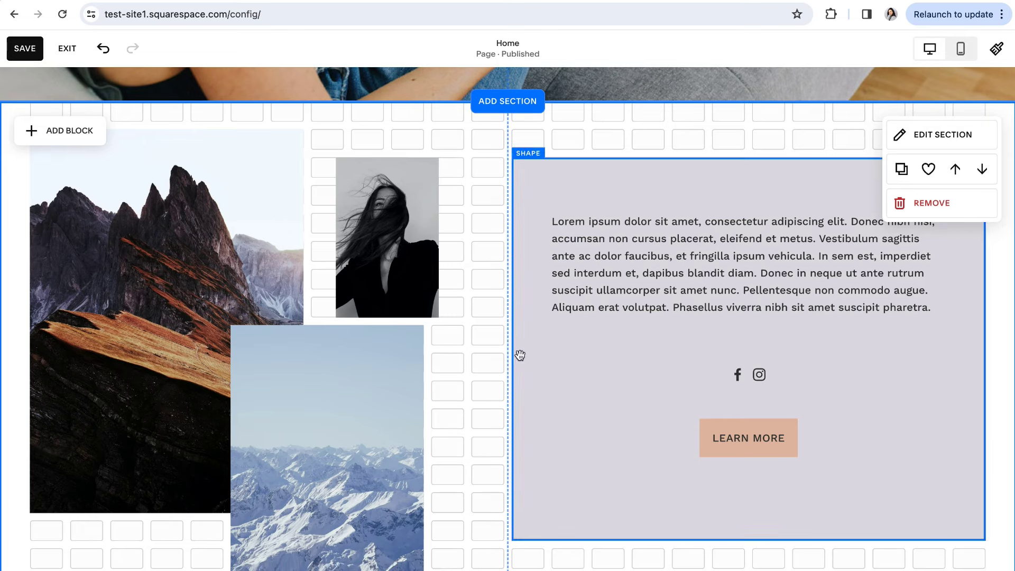
scroll(519, 355, down, 2)
scroll(519, 355, up, 2)
scroll(518, 354, down, 1)
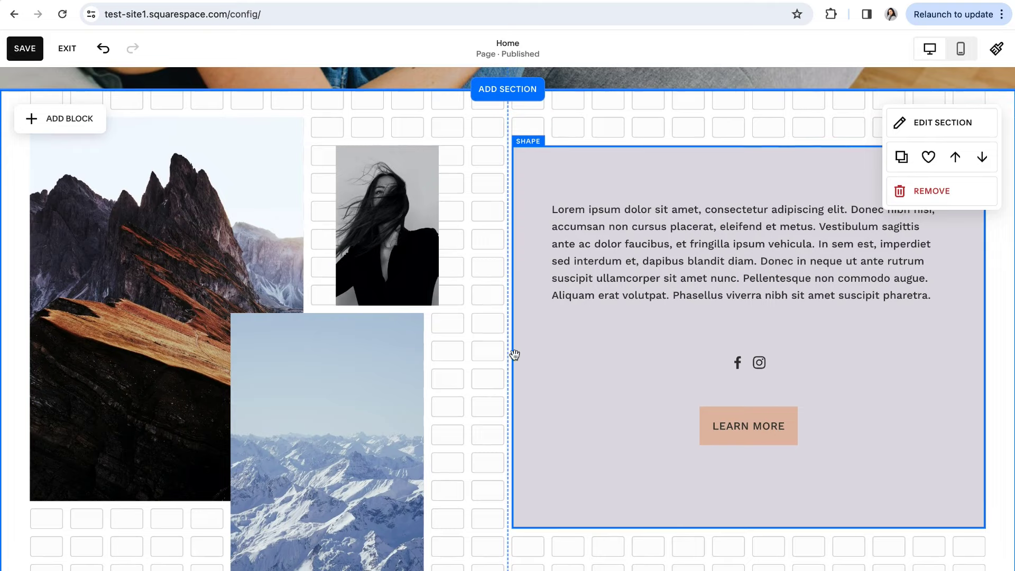
scroll(516, 353, down, 2)
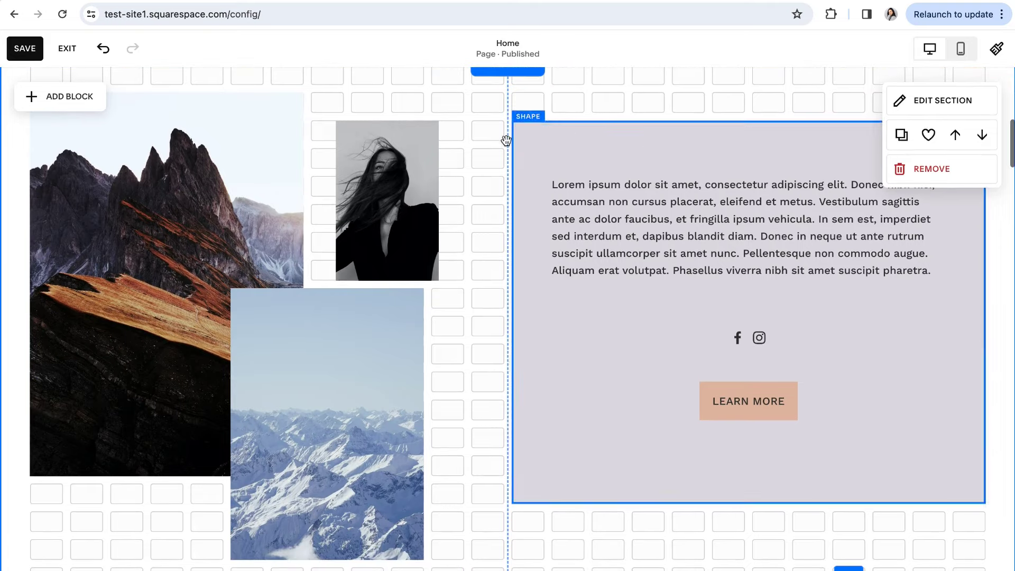
scroll(483, 285, up, 1)
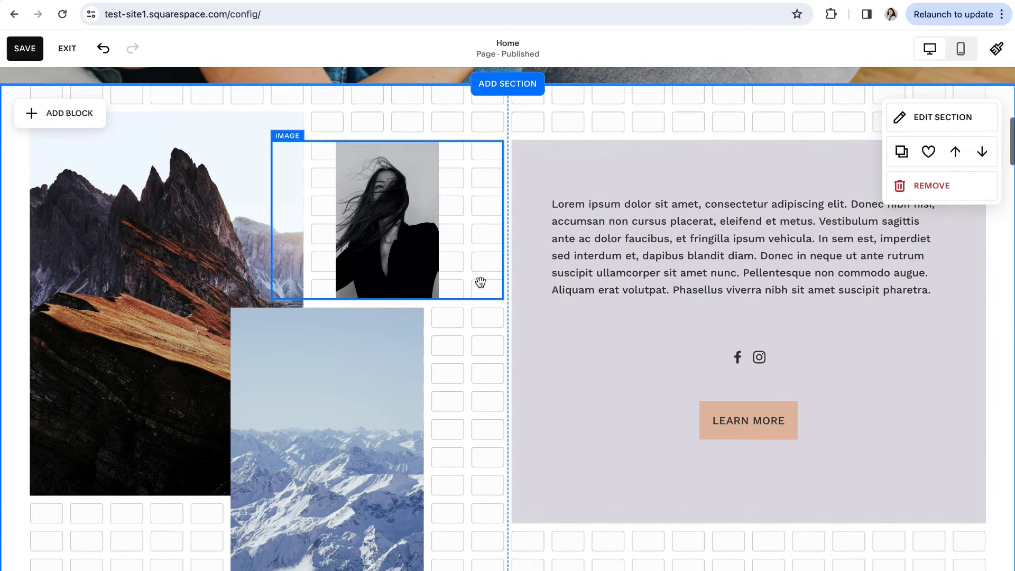
Turn off the collage section's divider so it ends in a straight edge
click(930, 118)
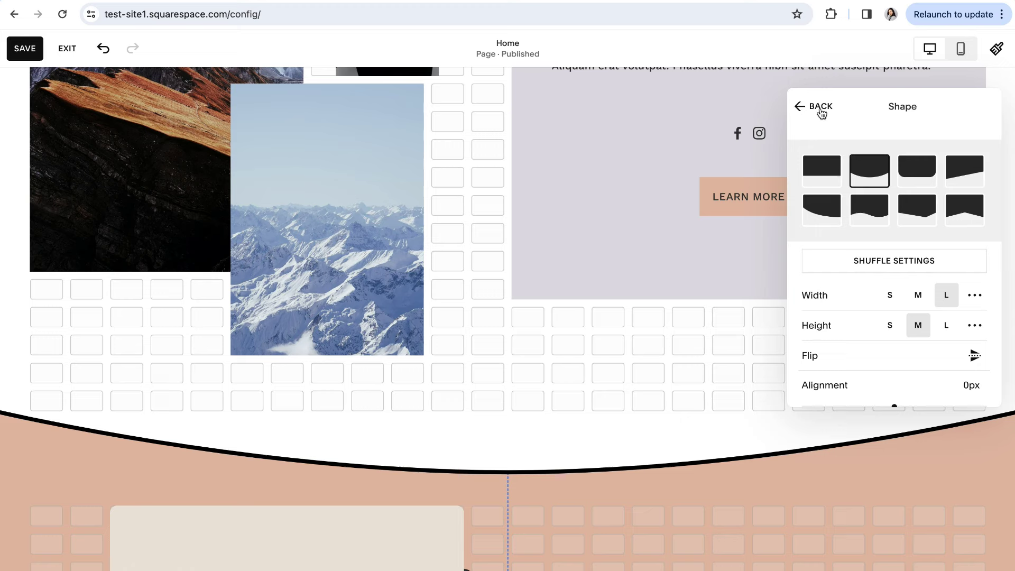
click(820, 110)
scroll(908, 263, down, 3)
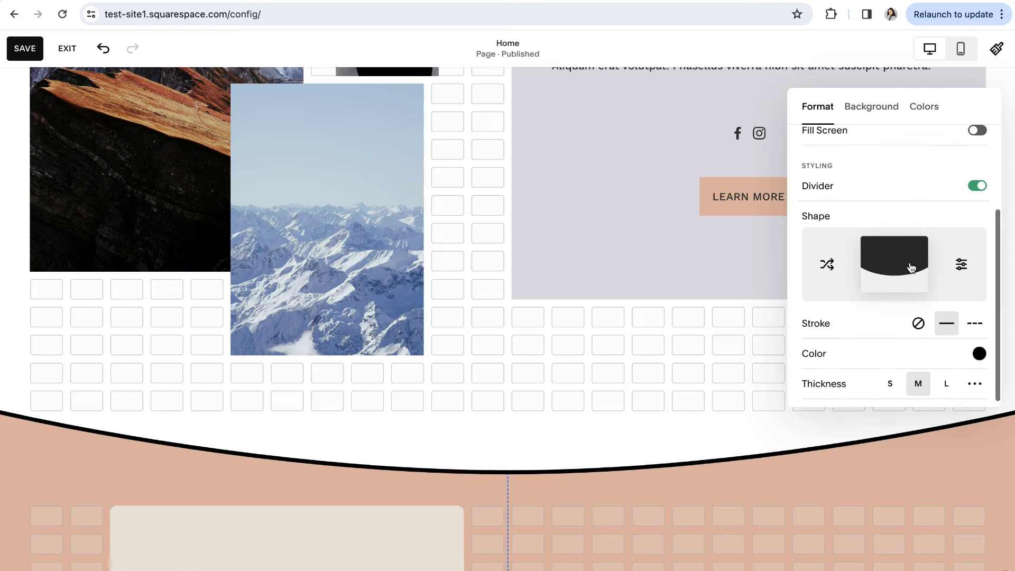
click(978, 186)
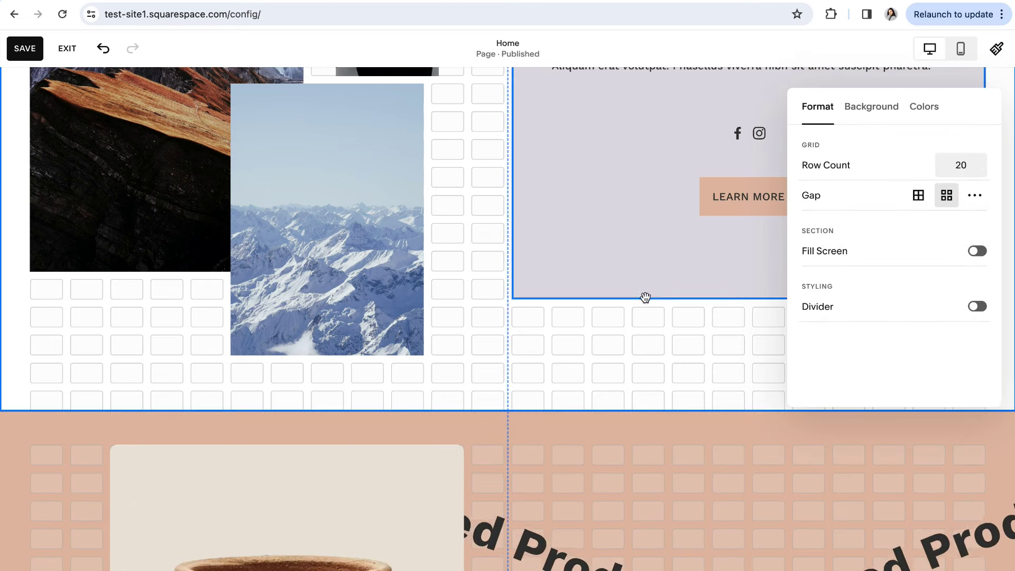
click(649, 371)
scroll(650, 374, up, 4)
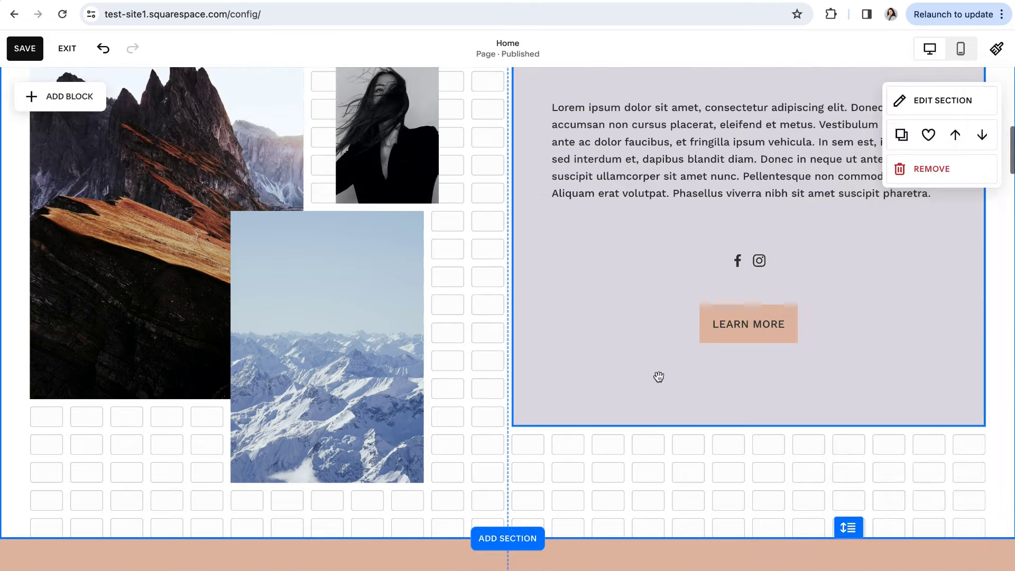
scroll(659, 377, up, 2)
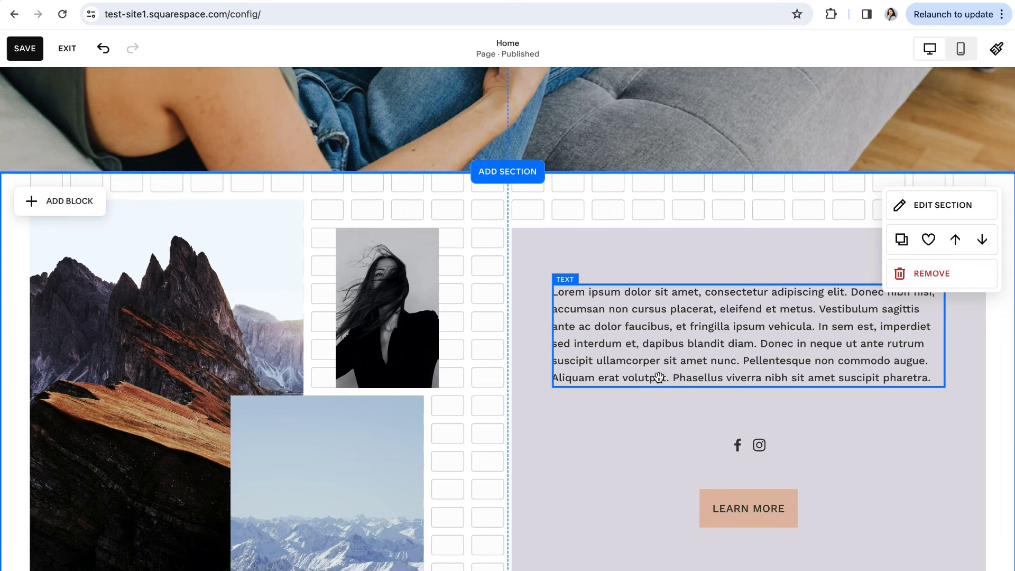
scroll(424, 343, down, 2)
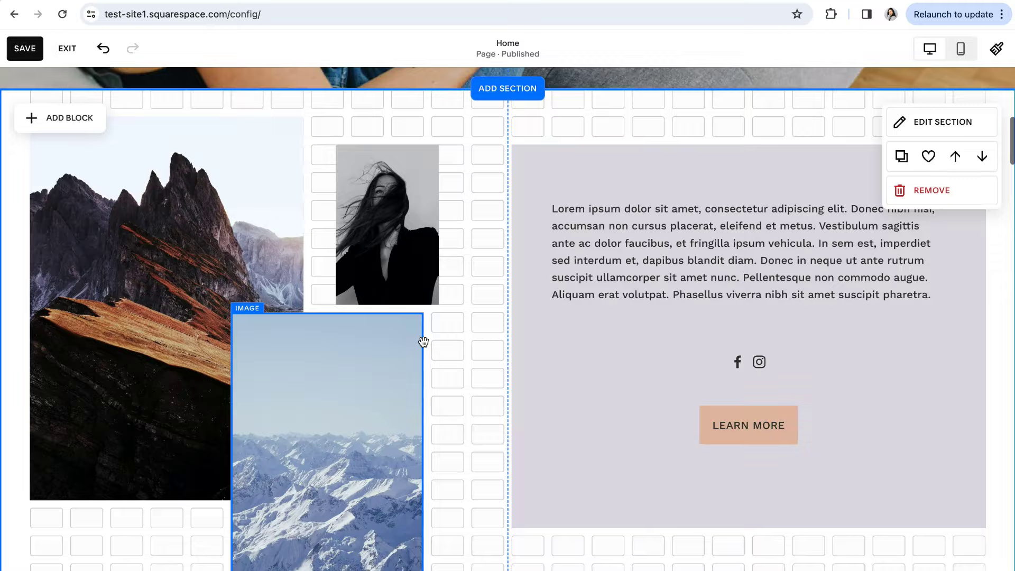
scroll(424, 342, down, 1)
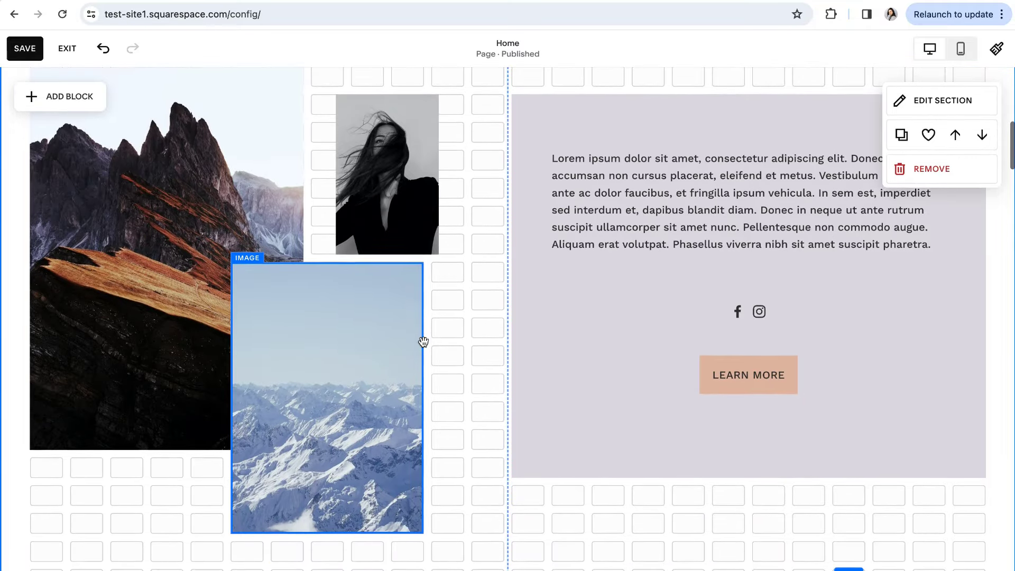
scroll(423, 342, up, 1)
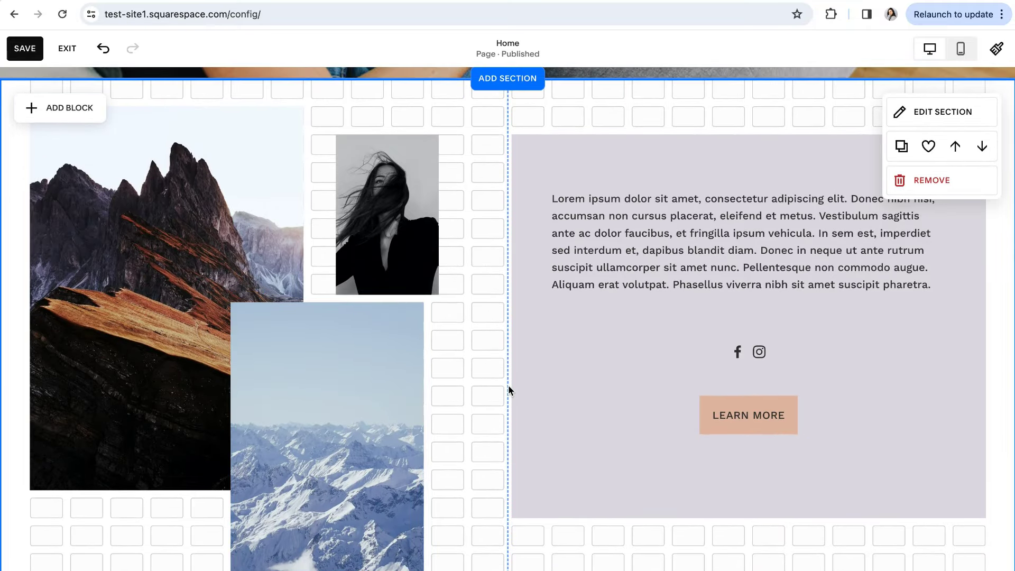
scroll(304, 275, up, 1)
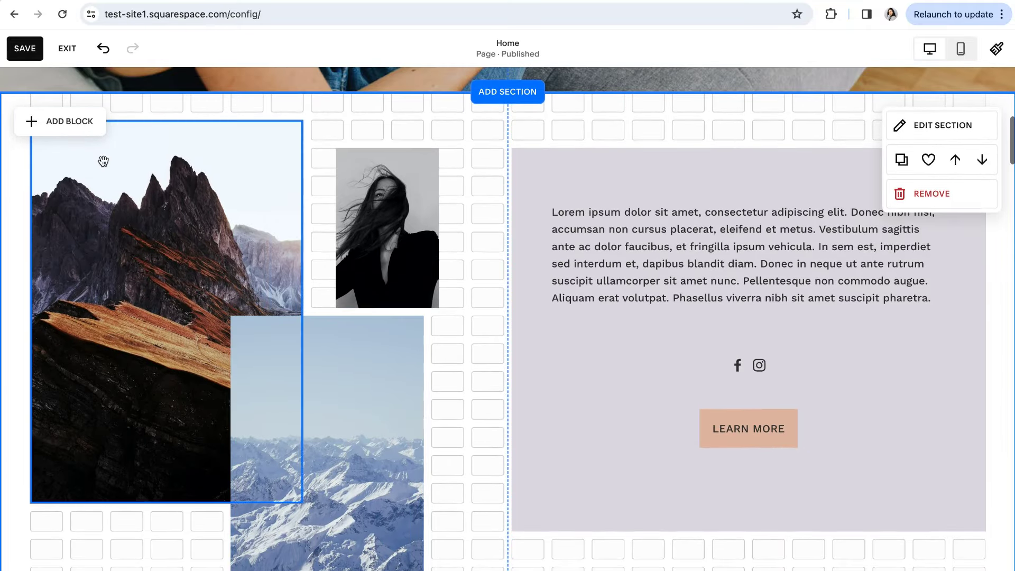
Save the Home page edits and switch the preview to the mobile layout
click(21, 51)
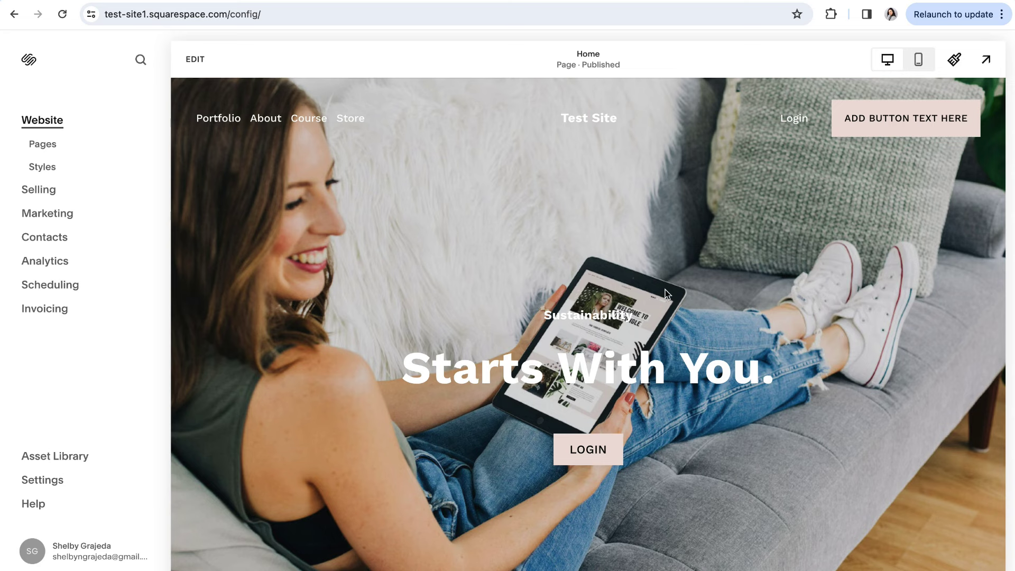
click(919, 60)
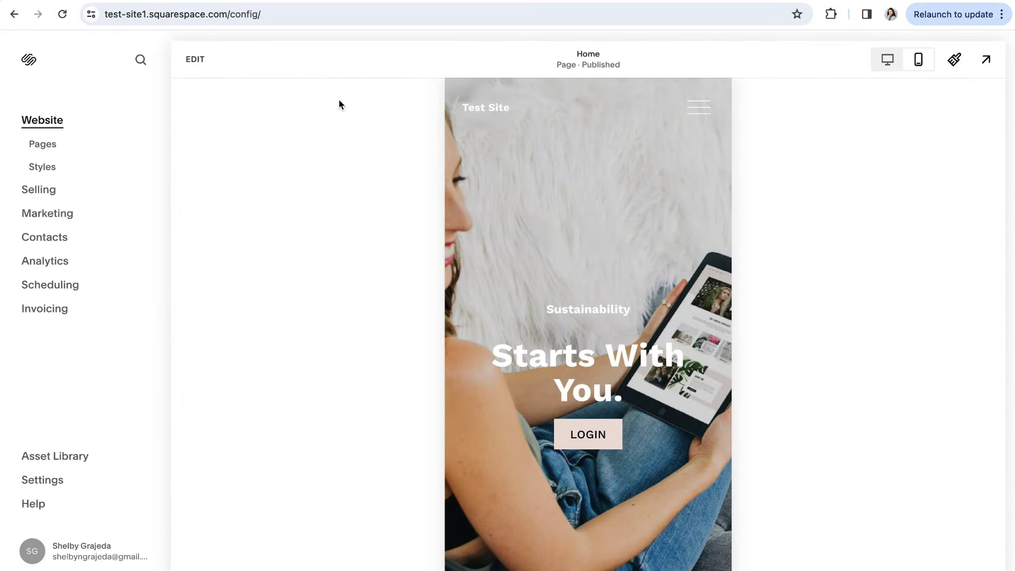
Edit the page in mobile view and move the mountain images, shifting the rock-mountain image right and down
click(194, 60)
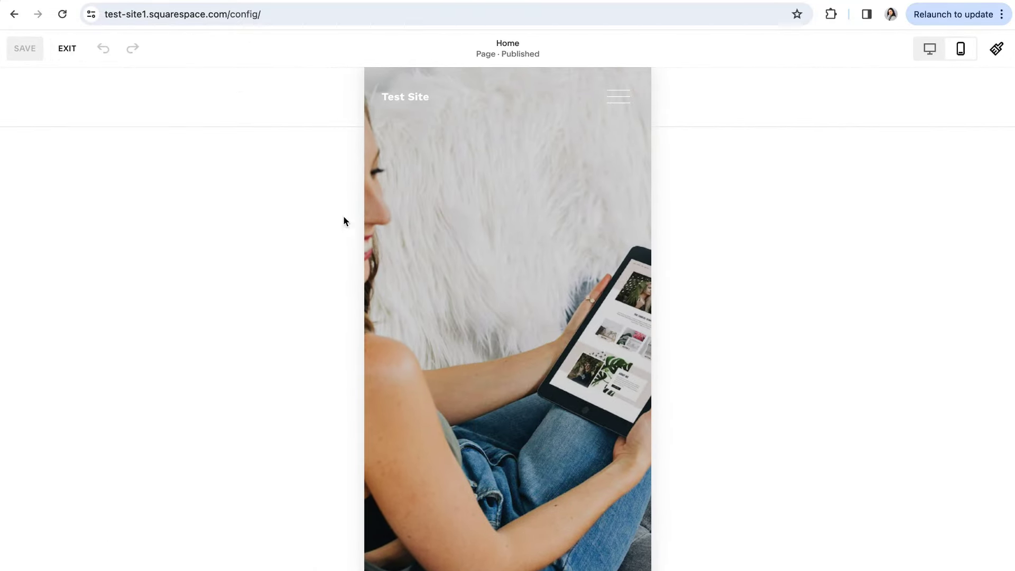
scroll(506, 293, down, 2)
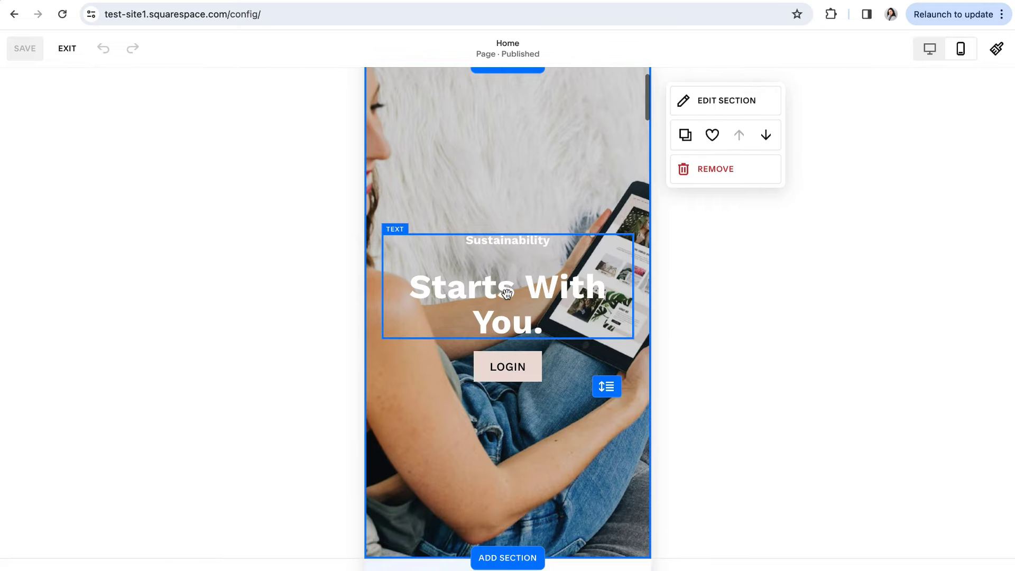
scroll(507, 294, down, 5)
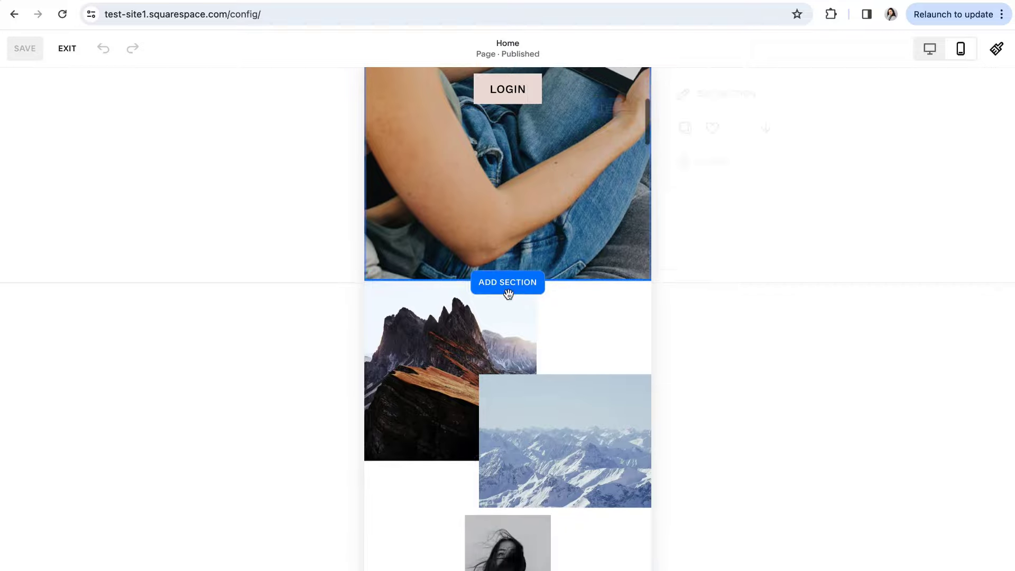
scroll(508, 294, up, 3)
scroll(512, 297, down, 5)
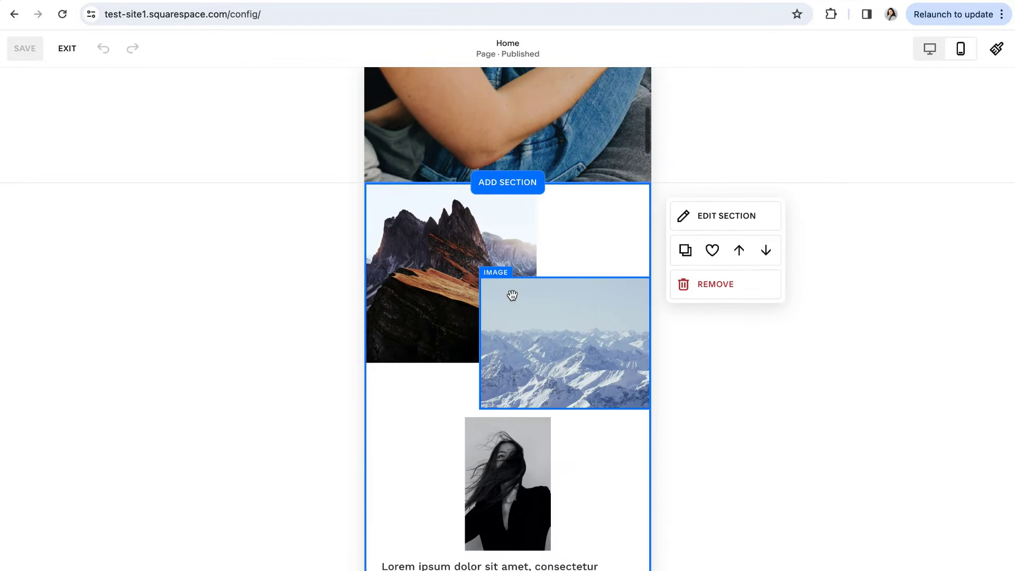
scroll(512, 294, down, 3)
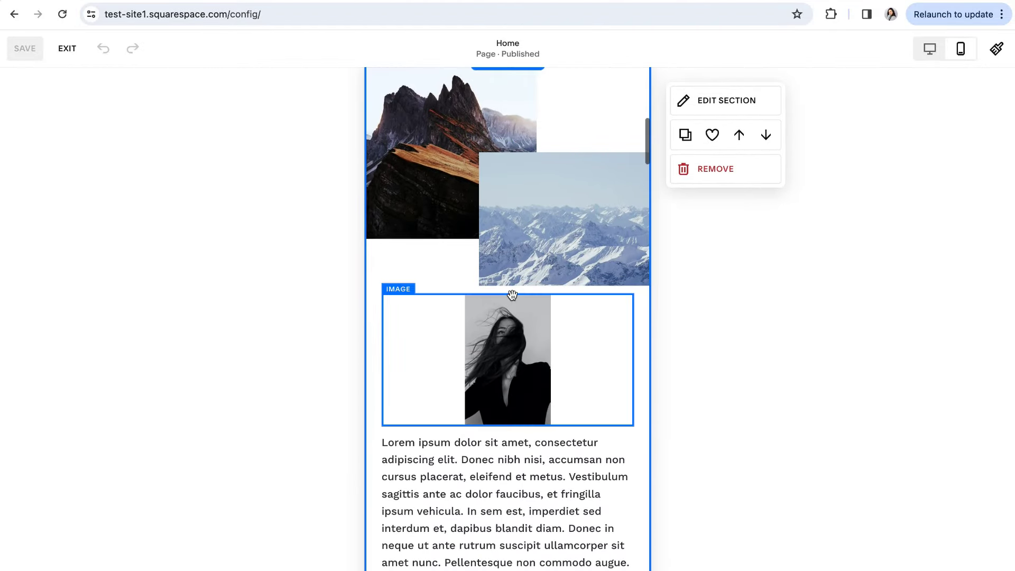
scroll(511, 294, up, 2)
drag(523, 319, 470, 378)
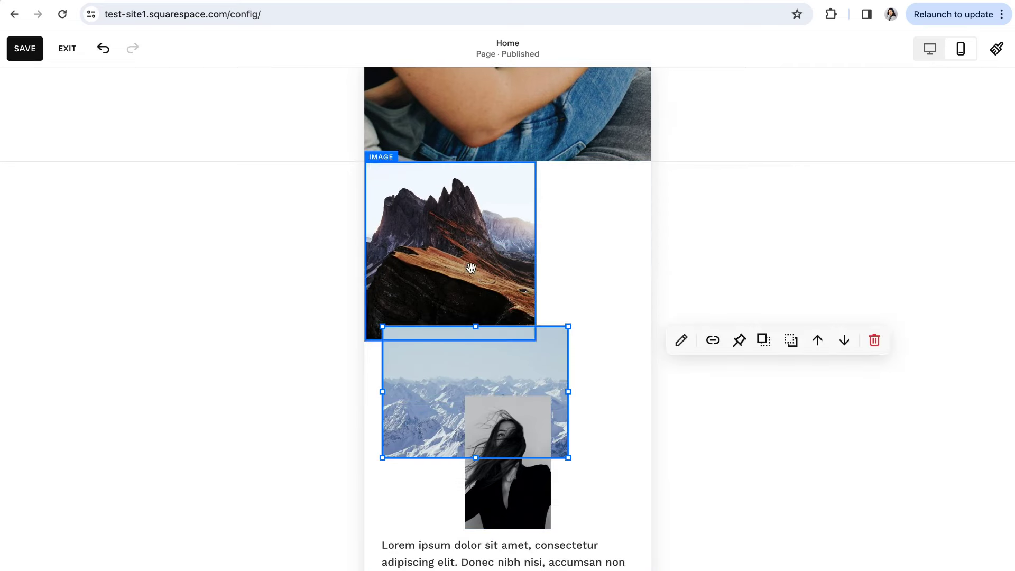
drag(472, 268, 550, 304)
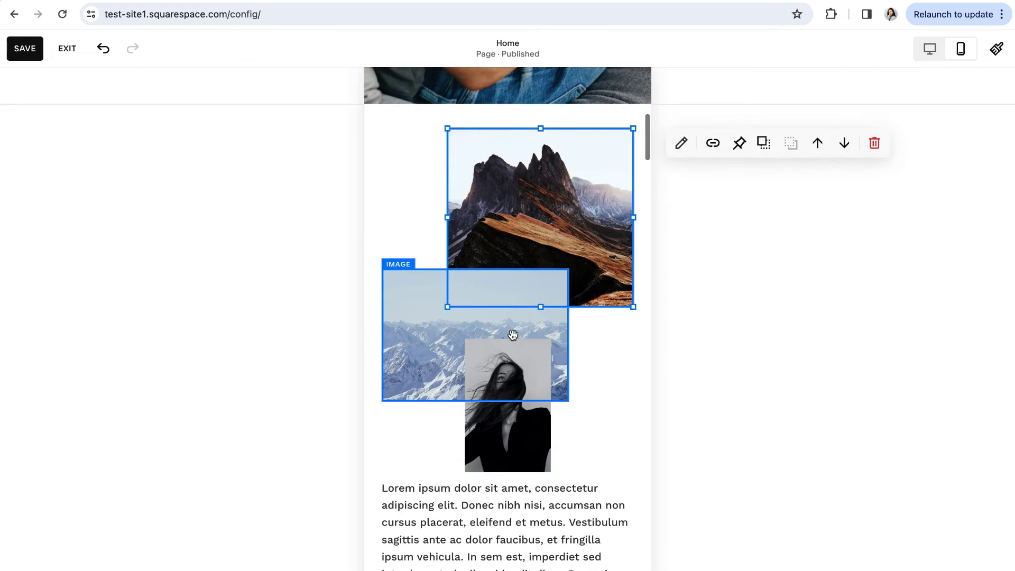
Move the LEARN MORE button above the social icons in the mobile layout
scroll(515, 337, down, 3)
click(555, 370)
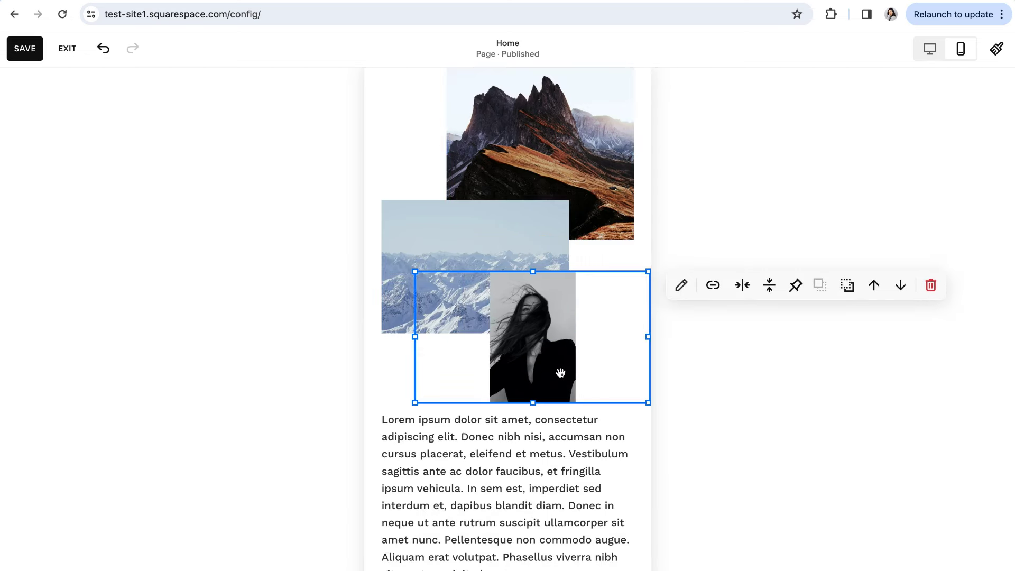
scroll(544, 371, up, 3)
scroll(532, 233, down, 5)
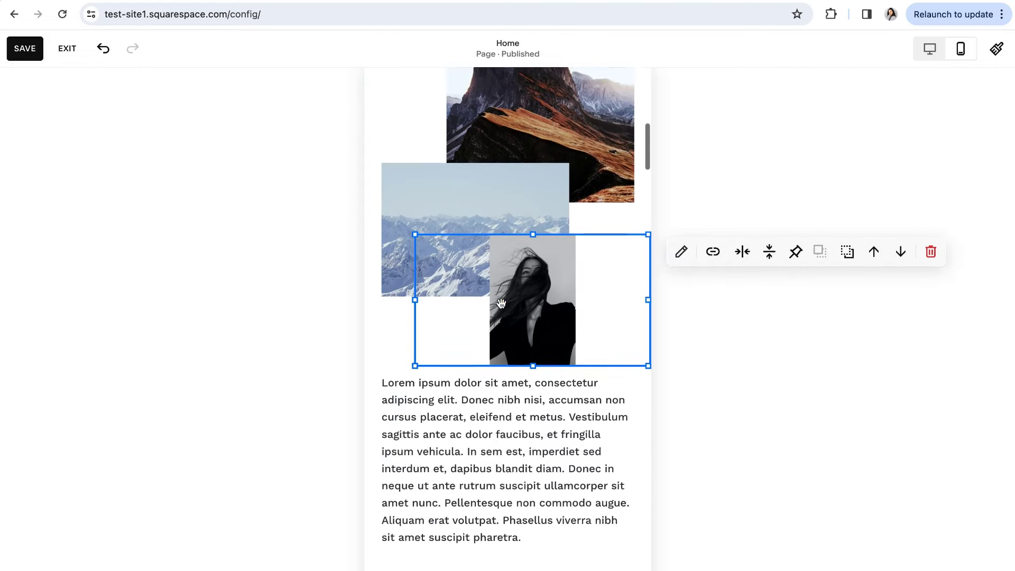
scroll(520, 343, down, 4)
scroll(520, 344, down, 1)
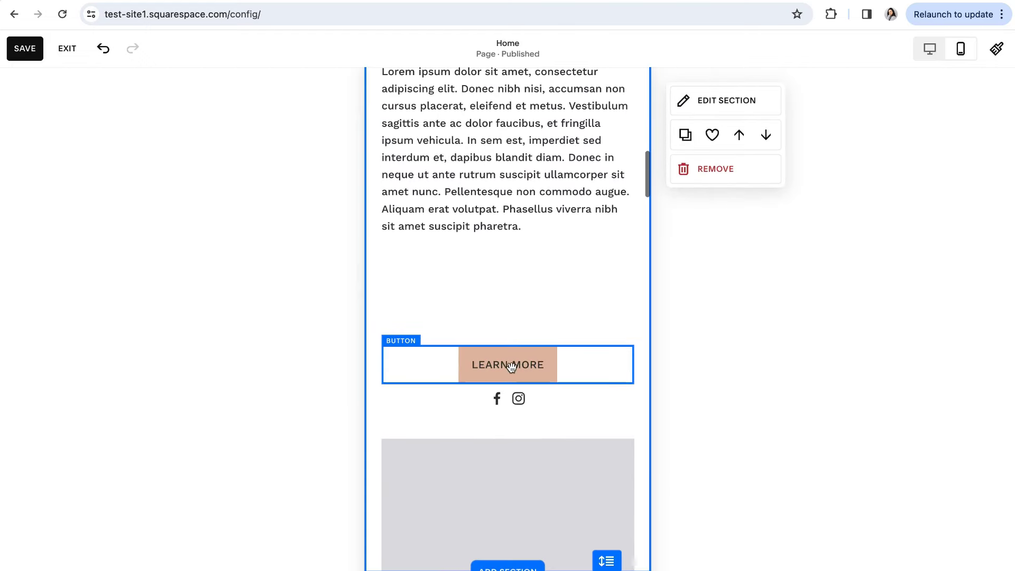
drag(512, 364, 508, 297)
scroll(576, 367, up, 2)
scroll(578, 369, up, 4)
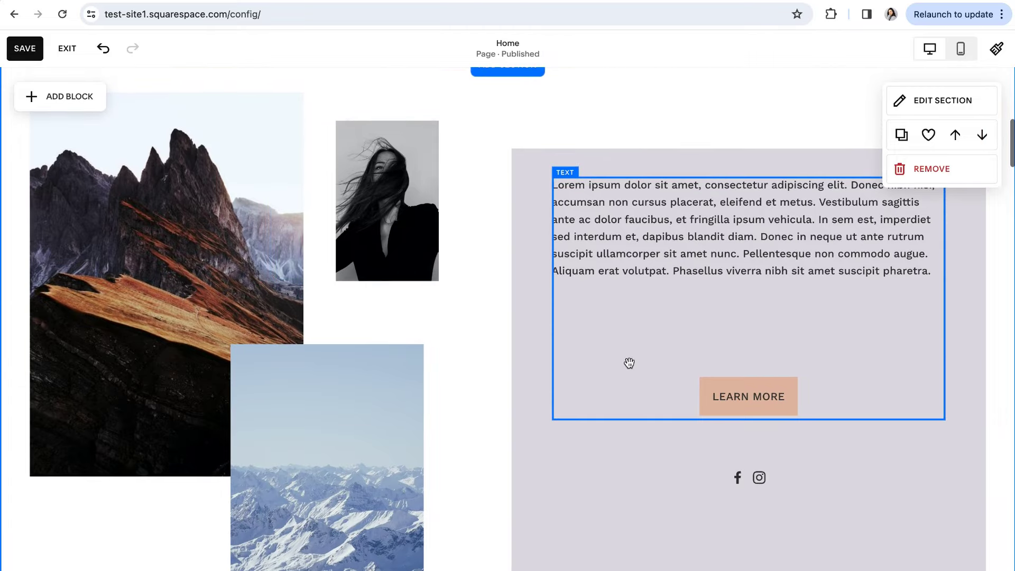
Check the rearranged page in Mobile View, then return to Desktop View
click(961, 49)
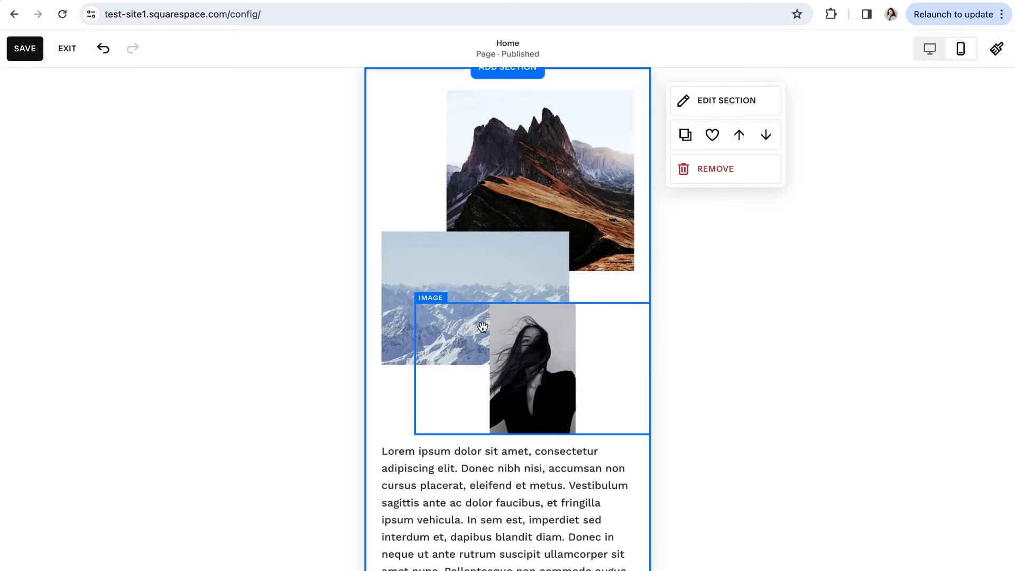
scroll(508, 237, down, 3)
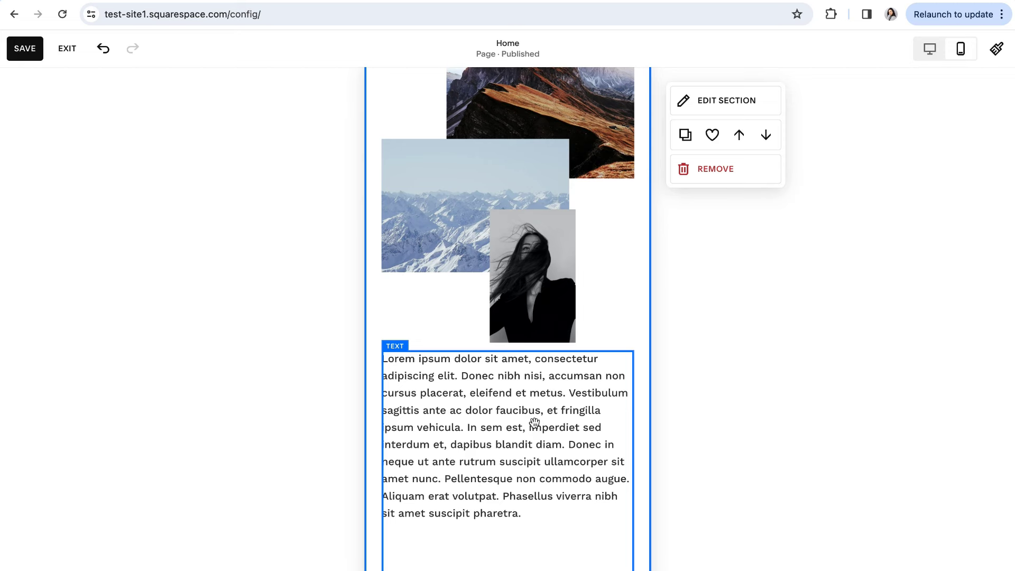
scroll(555, 360, down, 1)
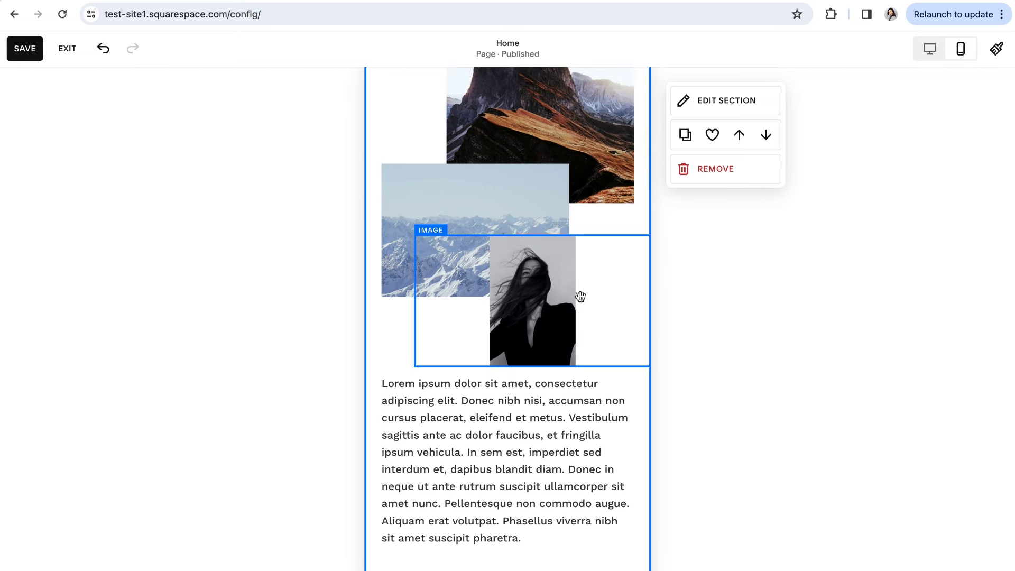
scroll(578, 302, down, 2)
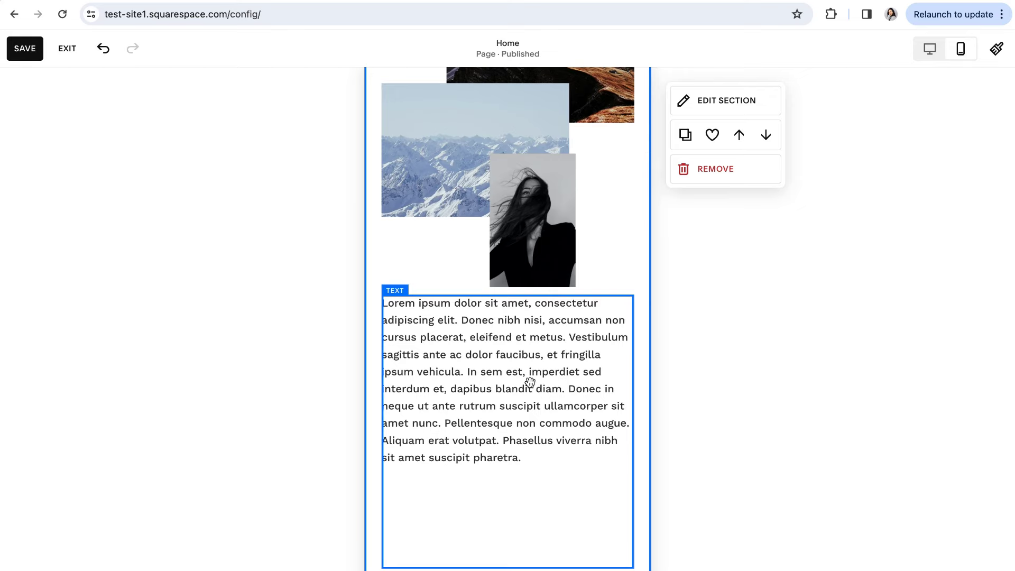
scroll(550, 381, up, 1)
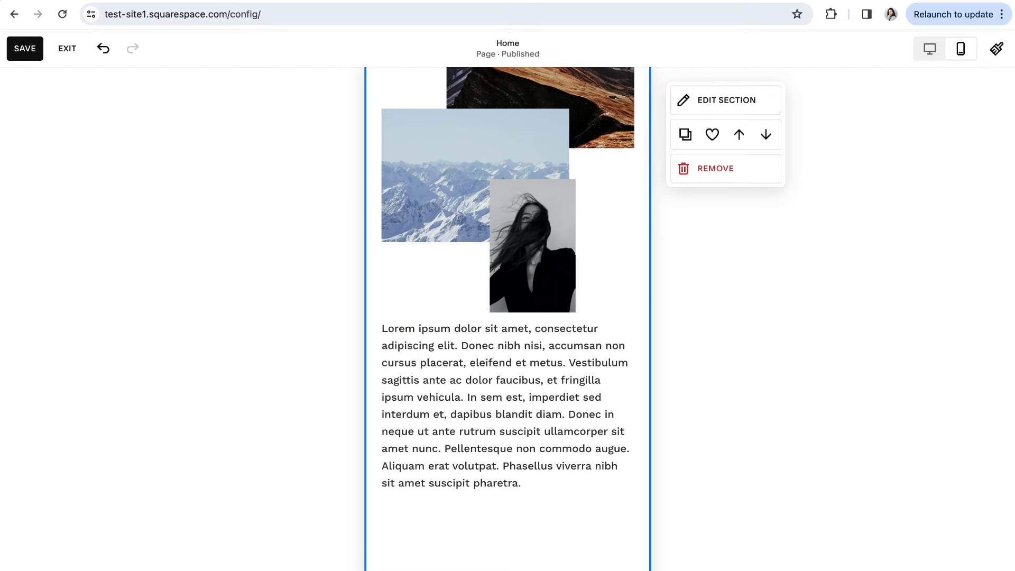
click(929, 49)
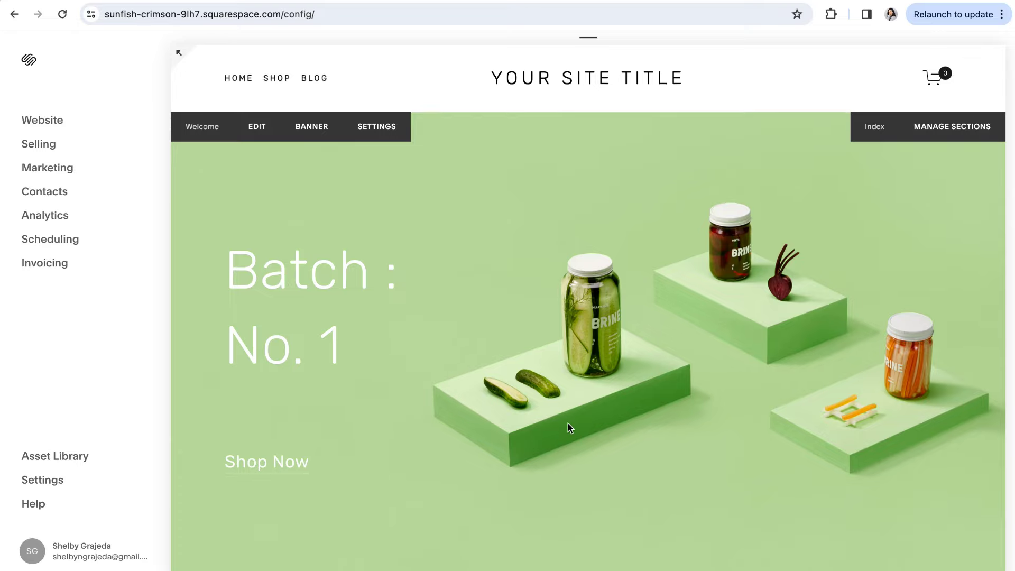
Insert an empty image block below the About section's paragraph and show its design settings
scroll(568, 423, down, 8)
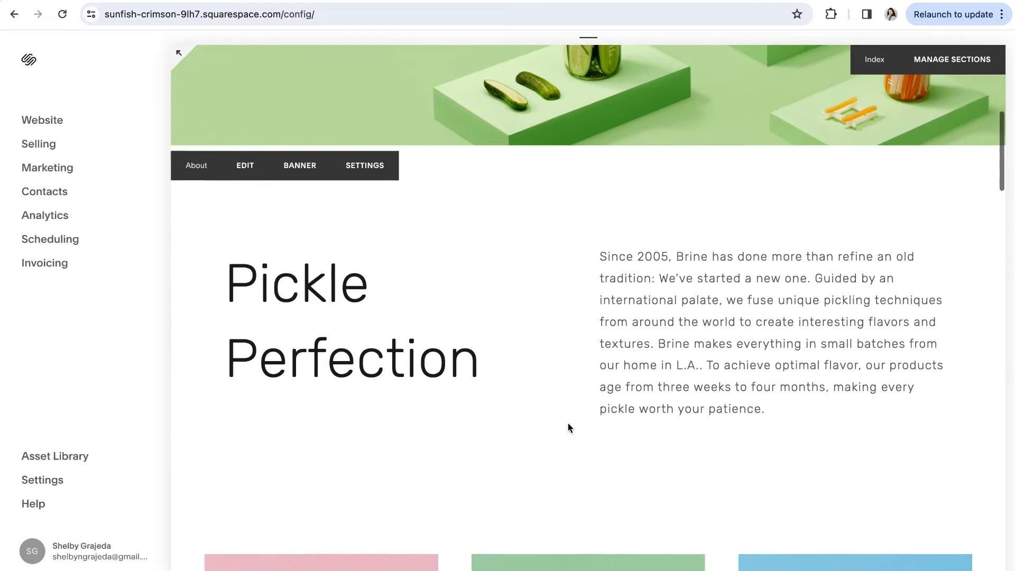
click(244, 165)
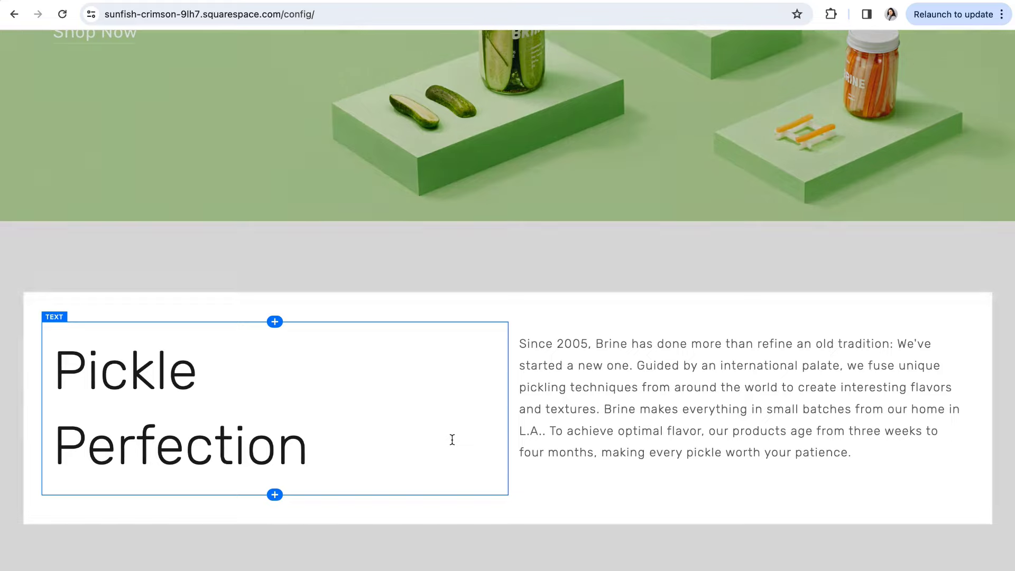
scroll(608, 370, down, 3)
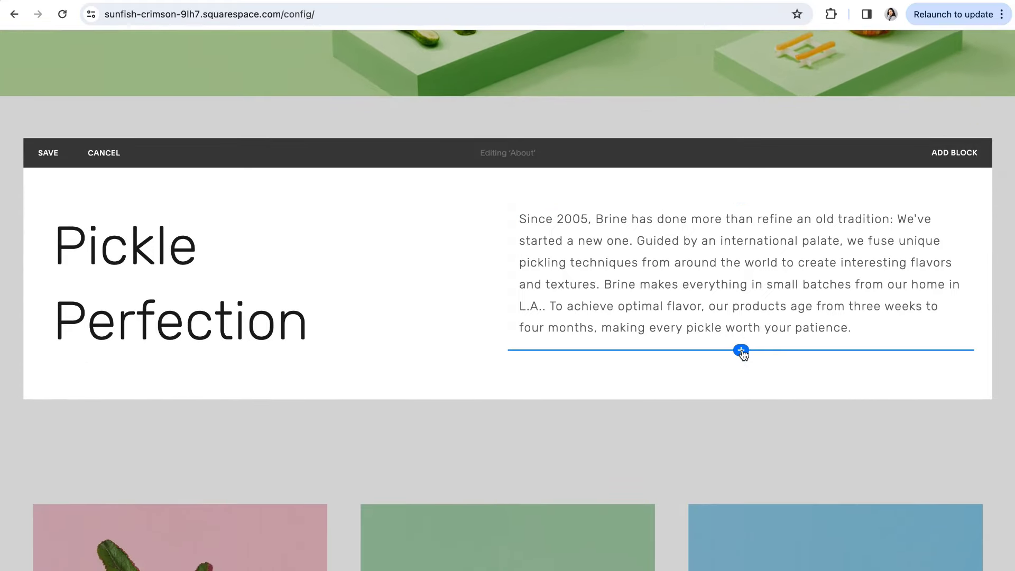
click(742, 350)
click(914, 279)
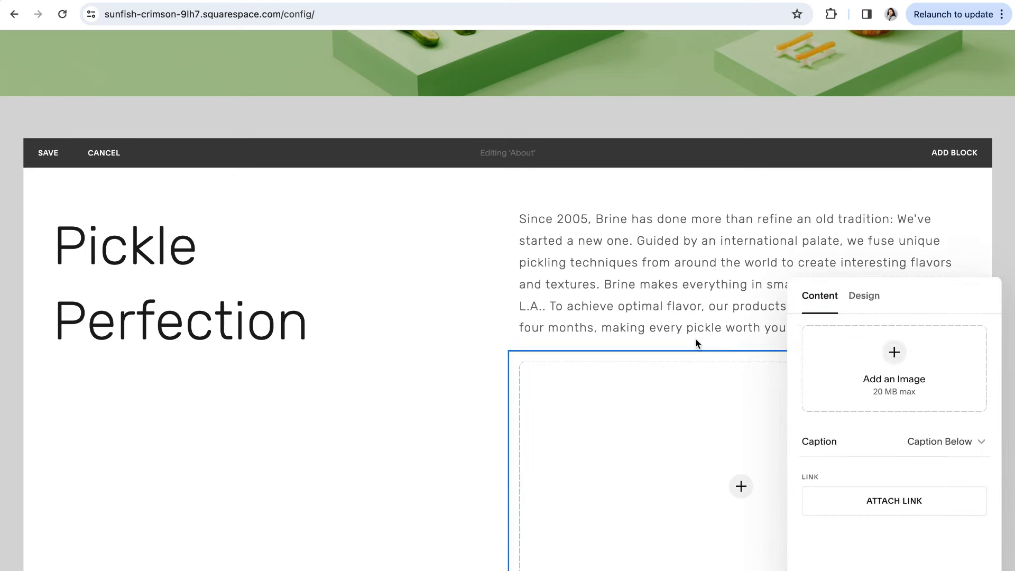
drag(880, 301, 361, 244)
click(361, 247)
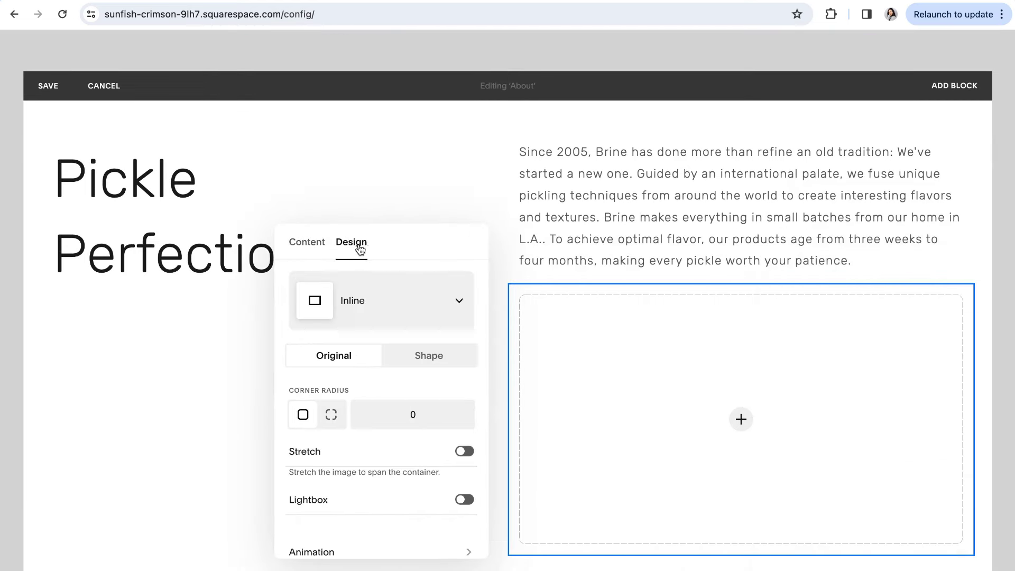
Try the Card, Overlap and Stack image layouts, then settle on Poster
click(401, 301)
scroll(392, 306, down, 1)
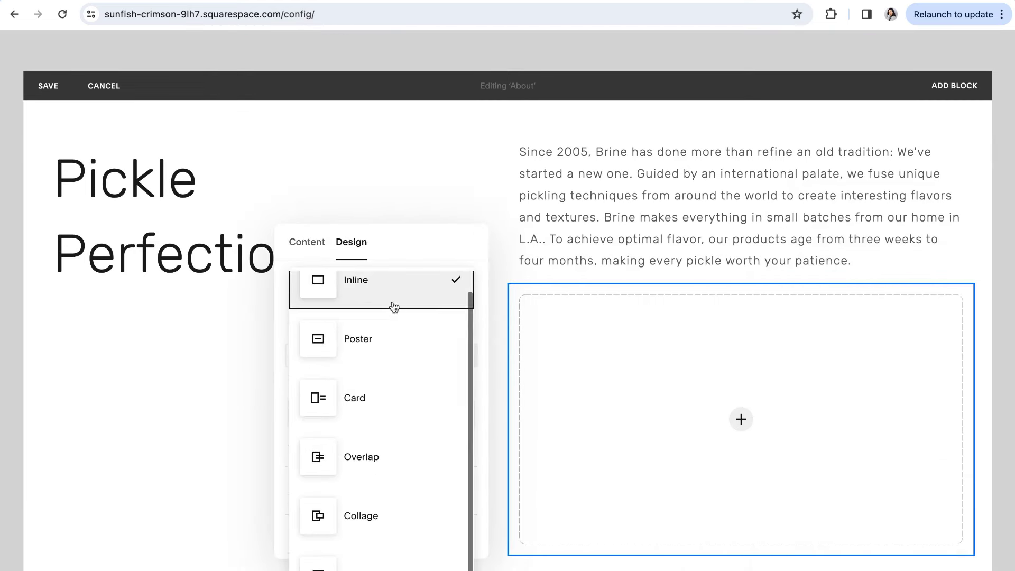
click(392, 406)
click(351, 297)
click(366, 358)
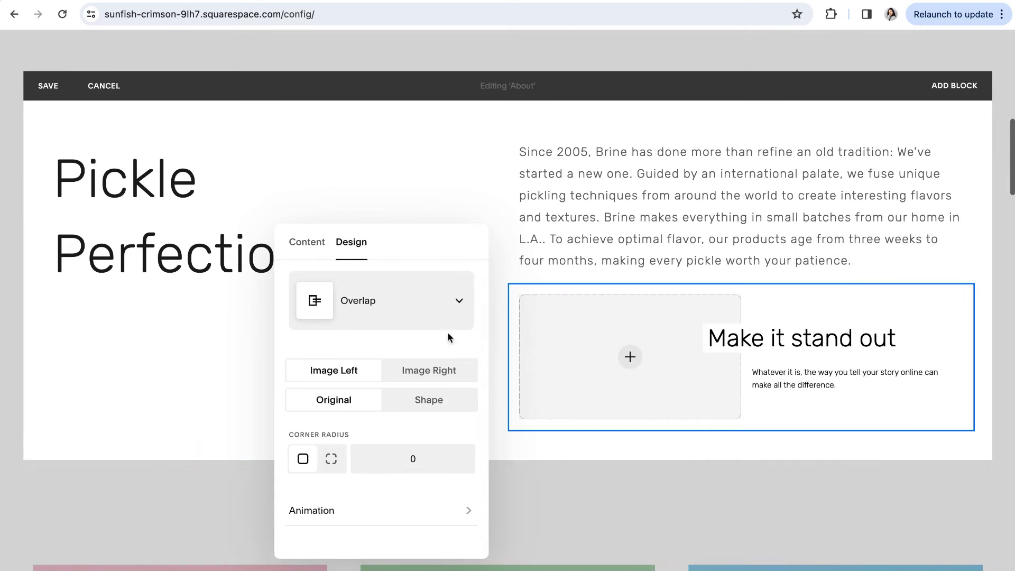
click(402, 301)
click(318, 434)
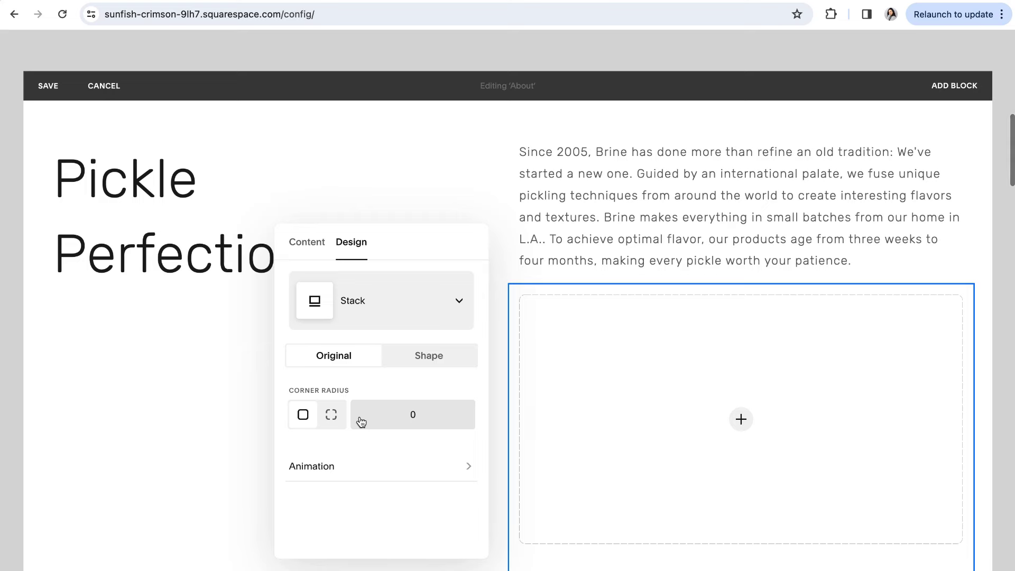
scroll(596, 429, down, 2)
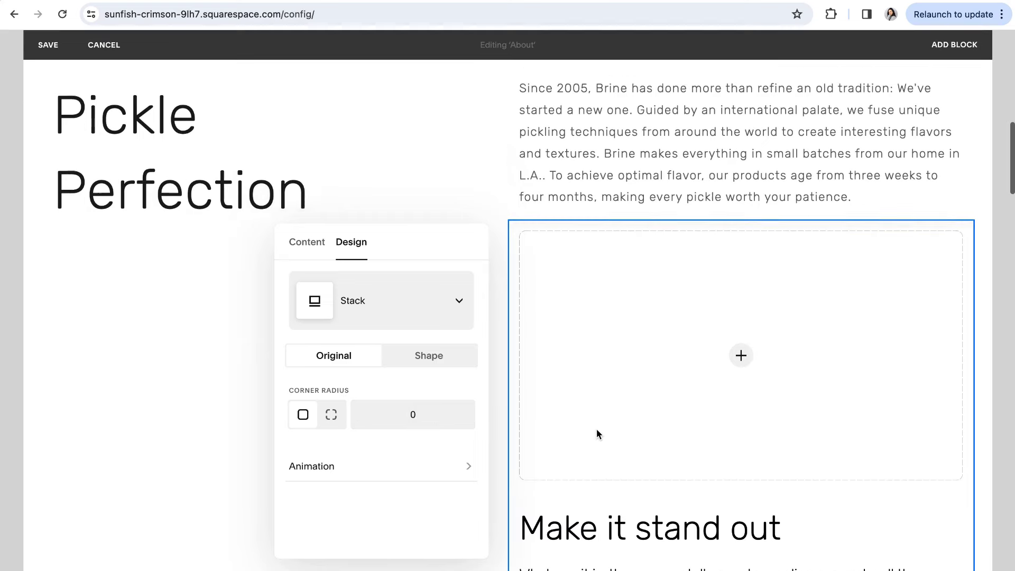
scroll(597, 430, down, 1)
scroll(597, 429, down, 1)
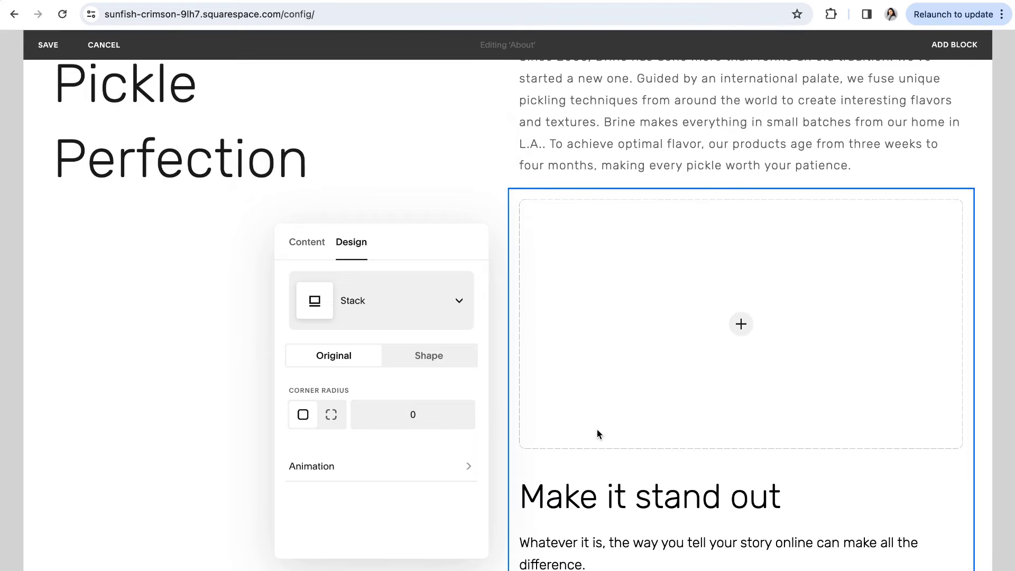
scroll(598, 429, down, 1)
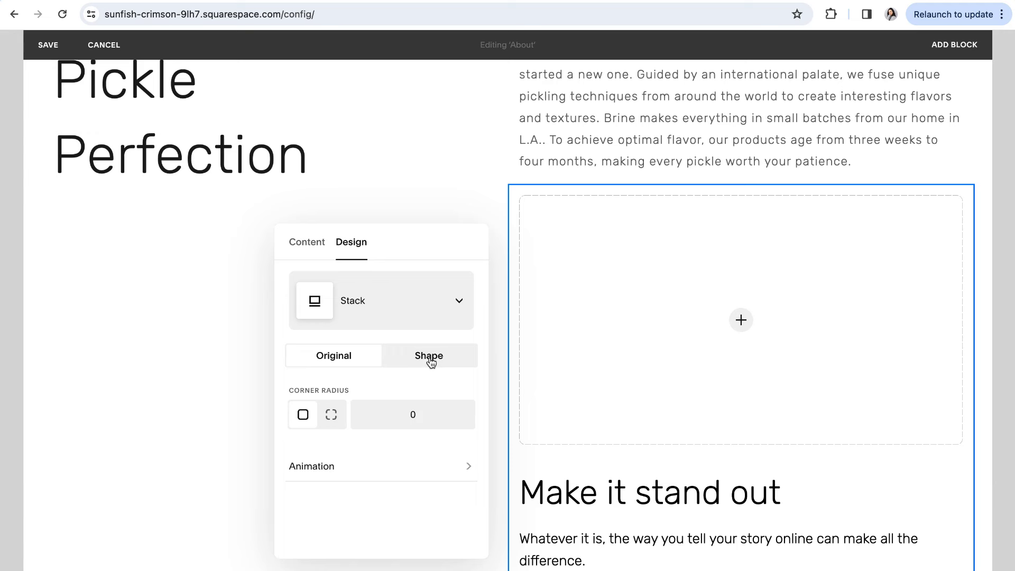
click(431, 294)
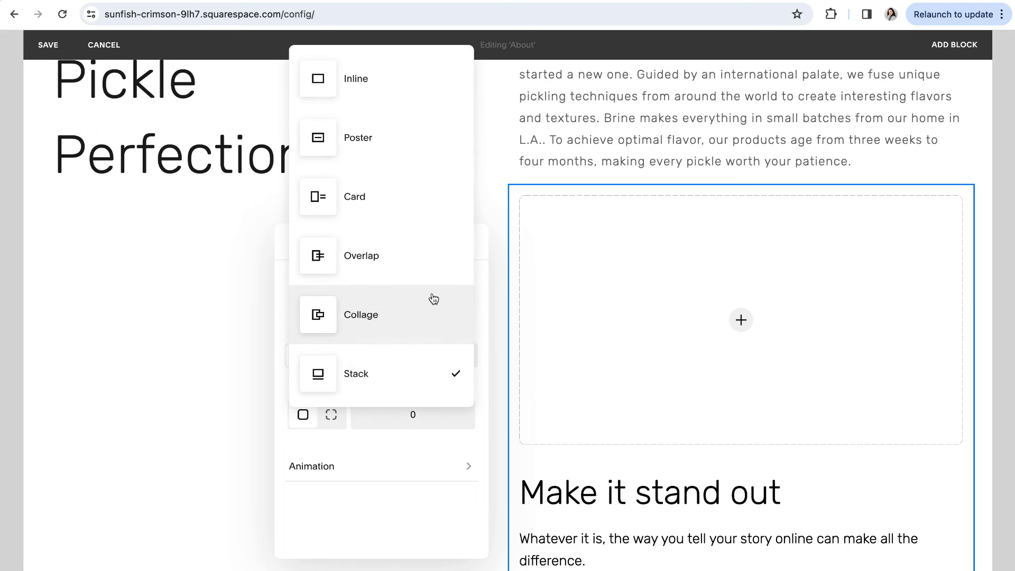
click(358, 137)
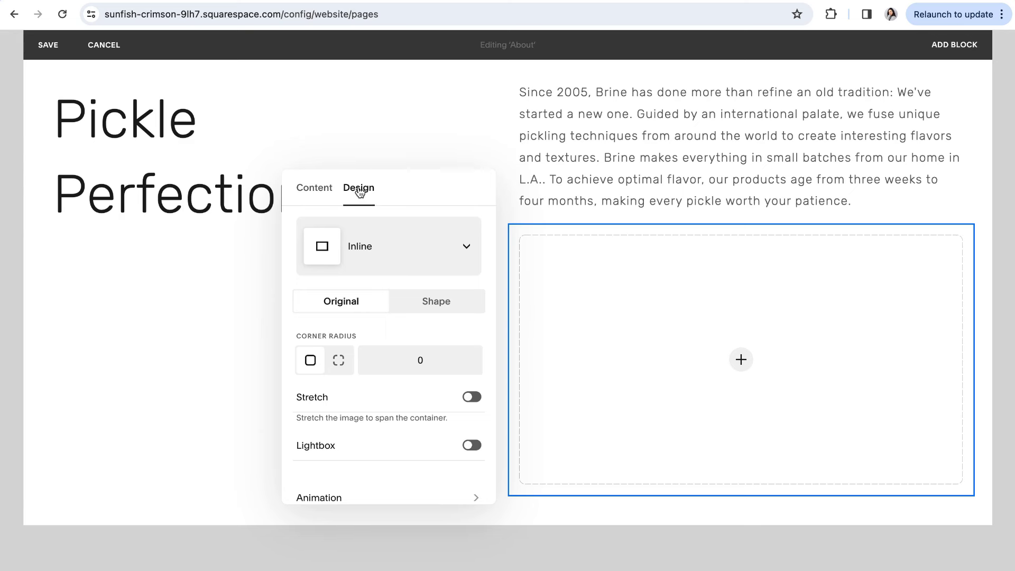
Give the empty image block the Fade In animation
scroll(386, 310, down, 1)
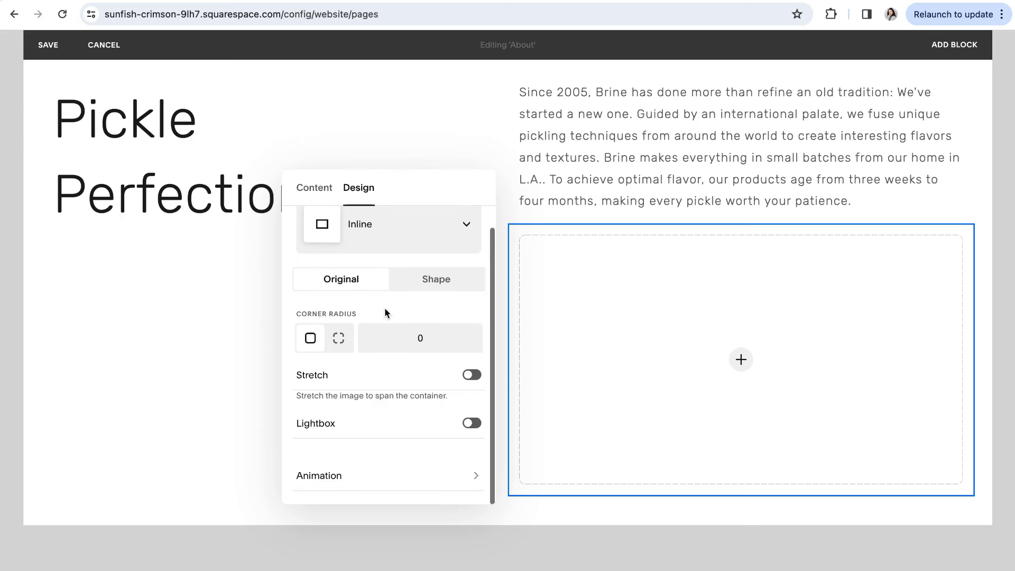
click(338, 478)
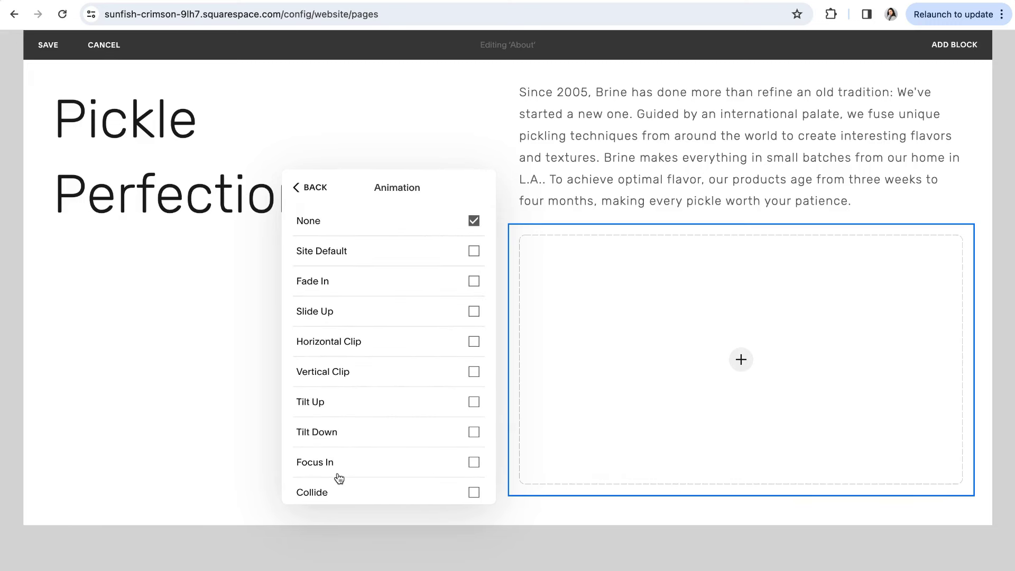
scroll(381, 376, down, 3)
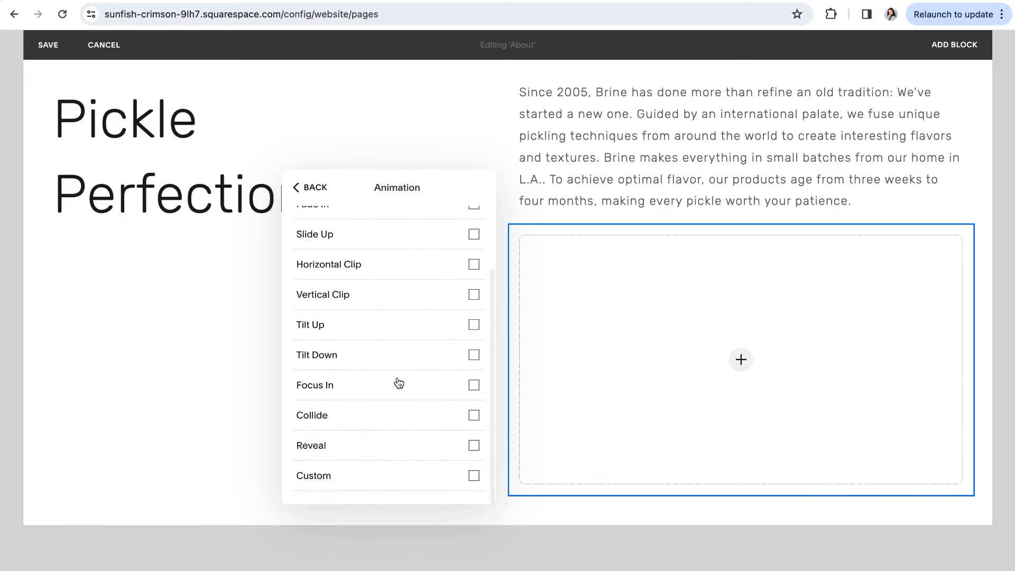
scroll(399, 383, up, 3)
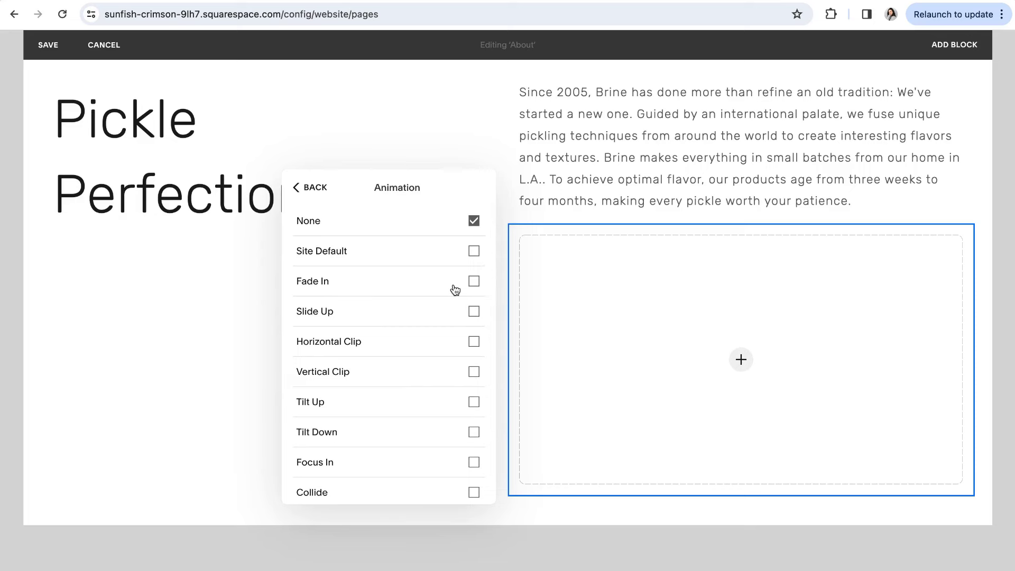
click(474, 282)
click(457, 311)
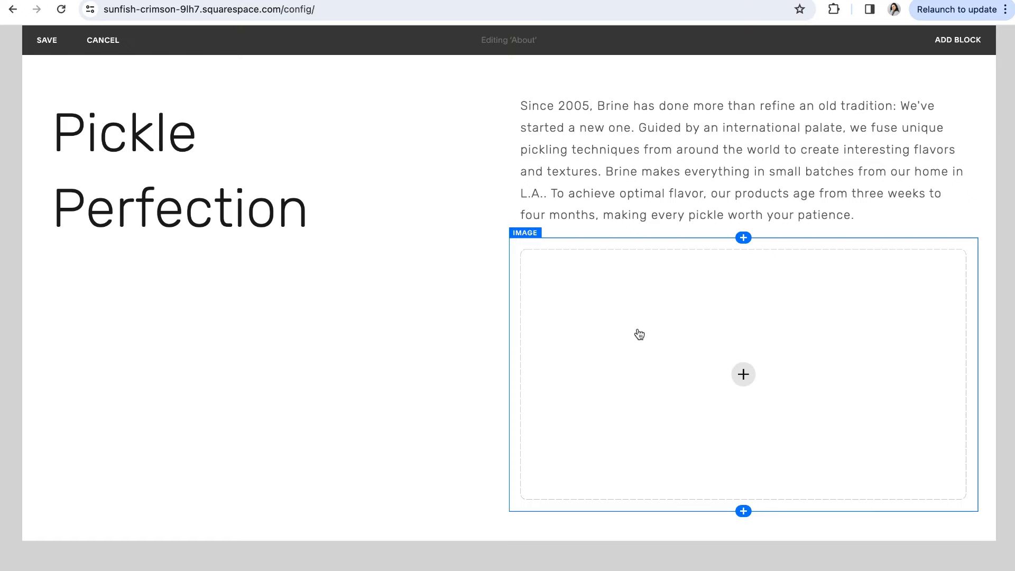
Drag the image block up and left to sit beside the paragraph
click(670, 349)
drag(672, 351, 799, 157)
drag(918, 195, 608, 191)
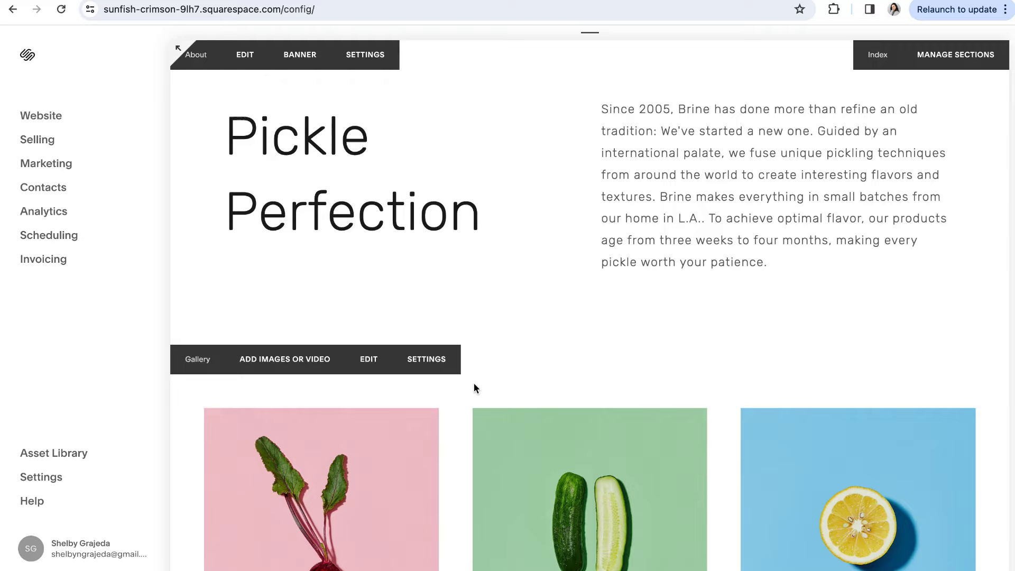
Open the site's Pages list from the Website menu
scroll(474, 383, up, 10)
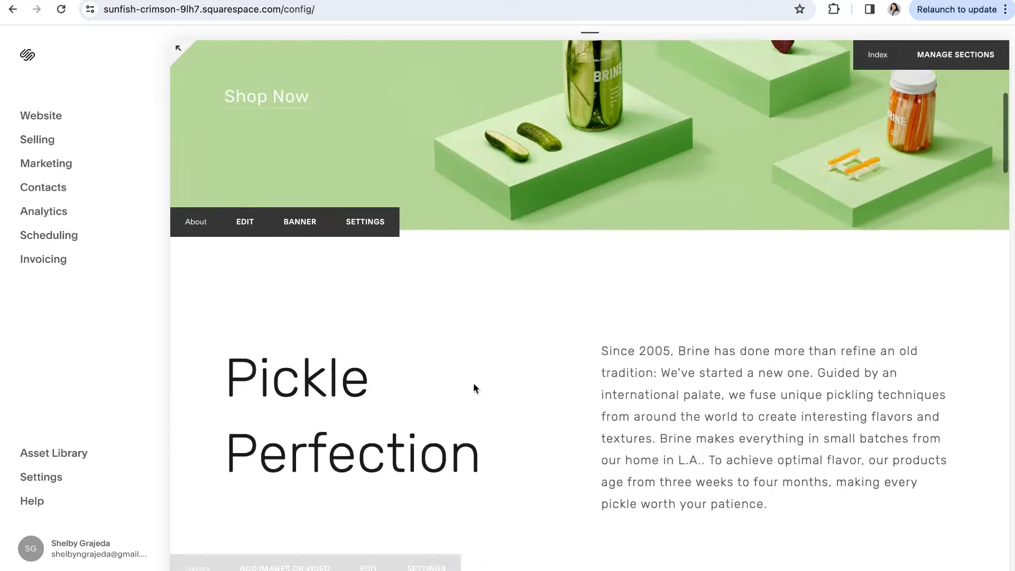
scroll(474, 382, up, 2)
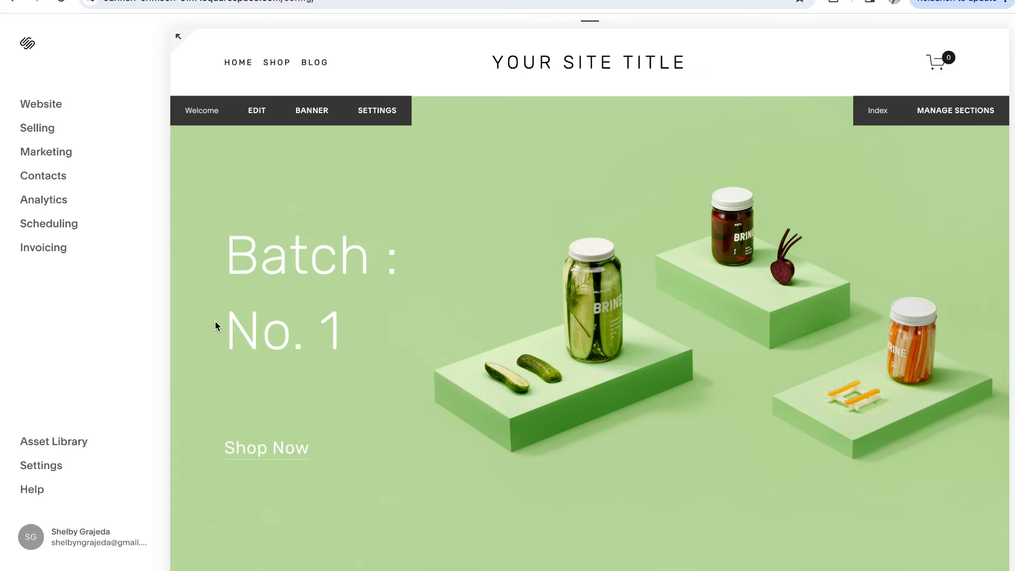
click(37, 108)
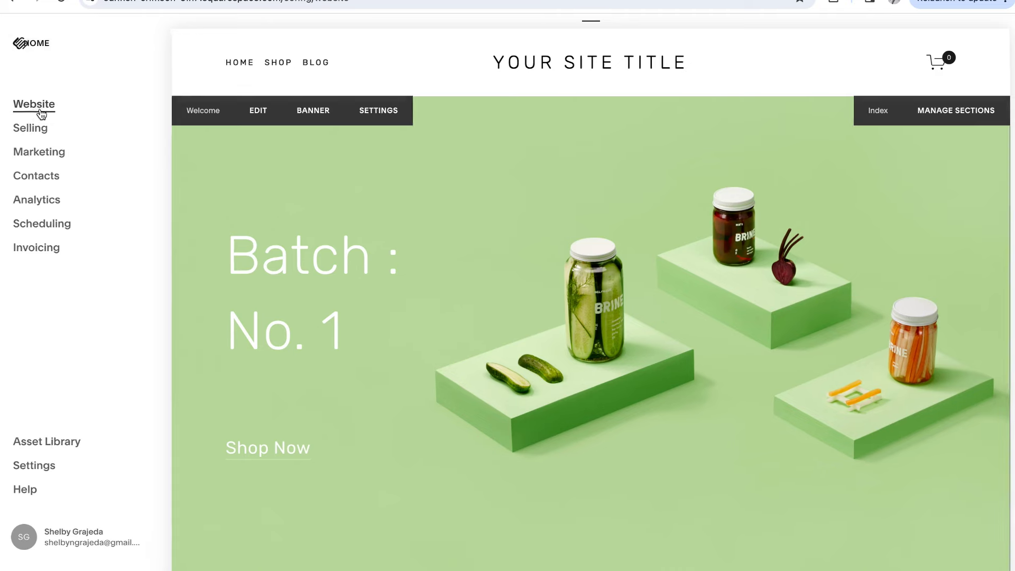
click(46, 129)
Highlight the 'Version 7.0 – Brine family (Brine template)' line under Utilities
scroll(132, 291, down, 10)
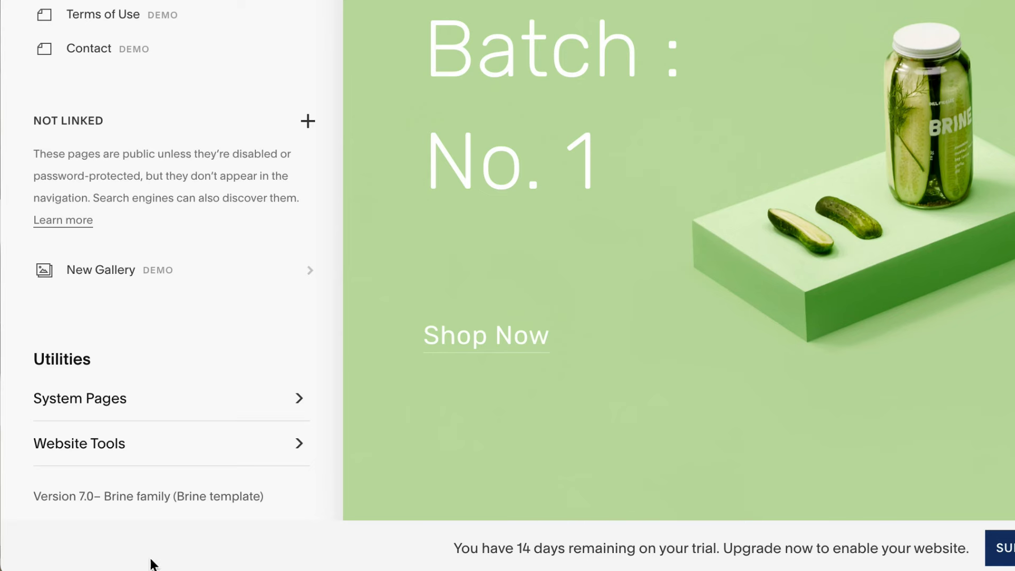
drag(266, 500, 22, 497)
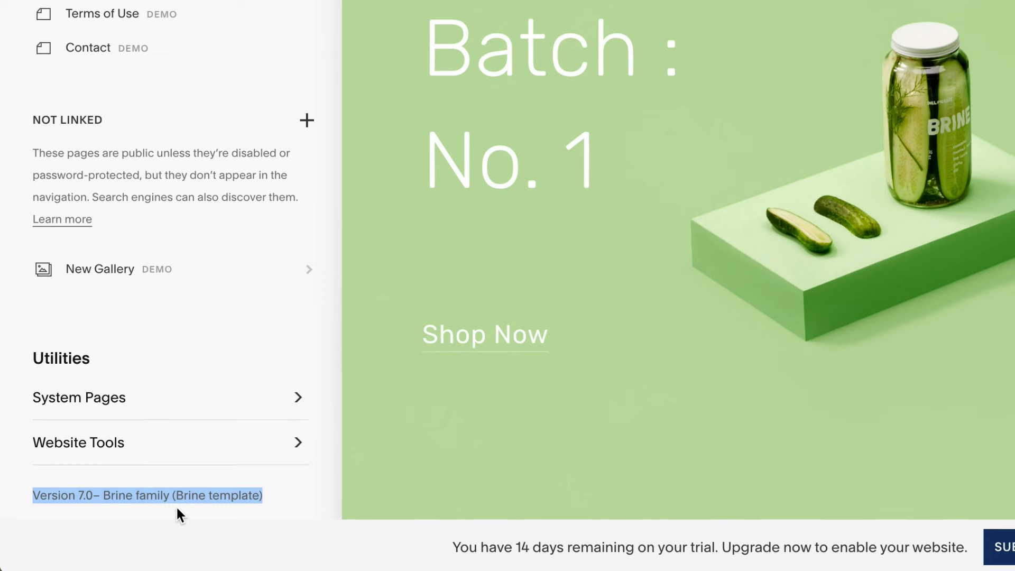
click(150, 490)
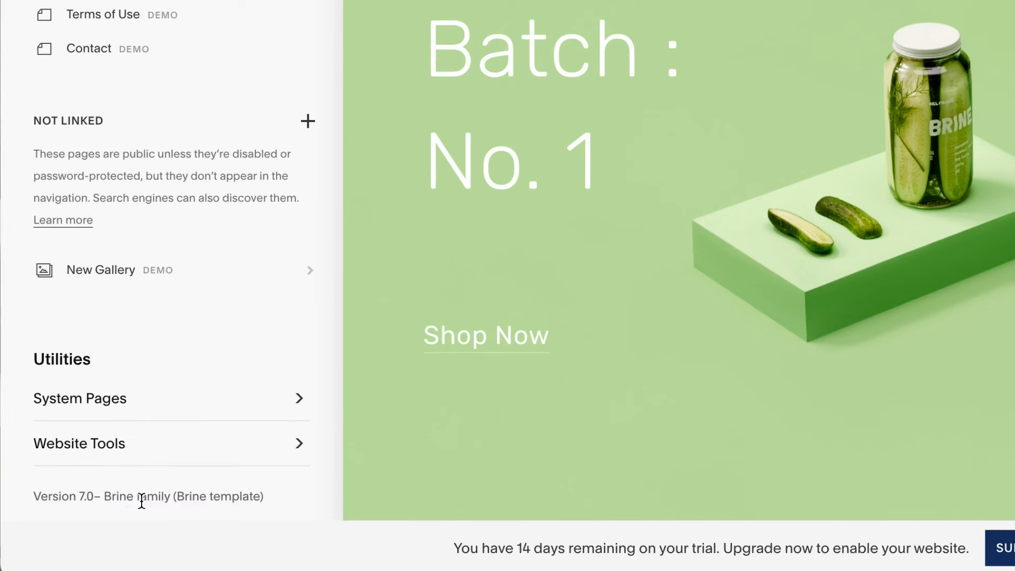
drag(165, 496, 86, 496)
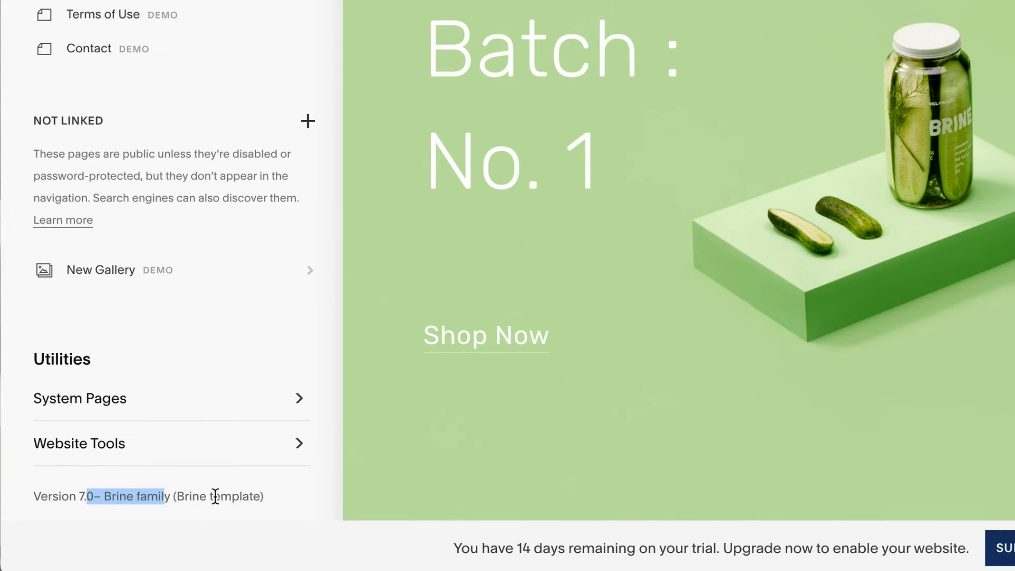
click(272, 500)
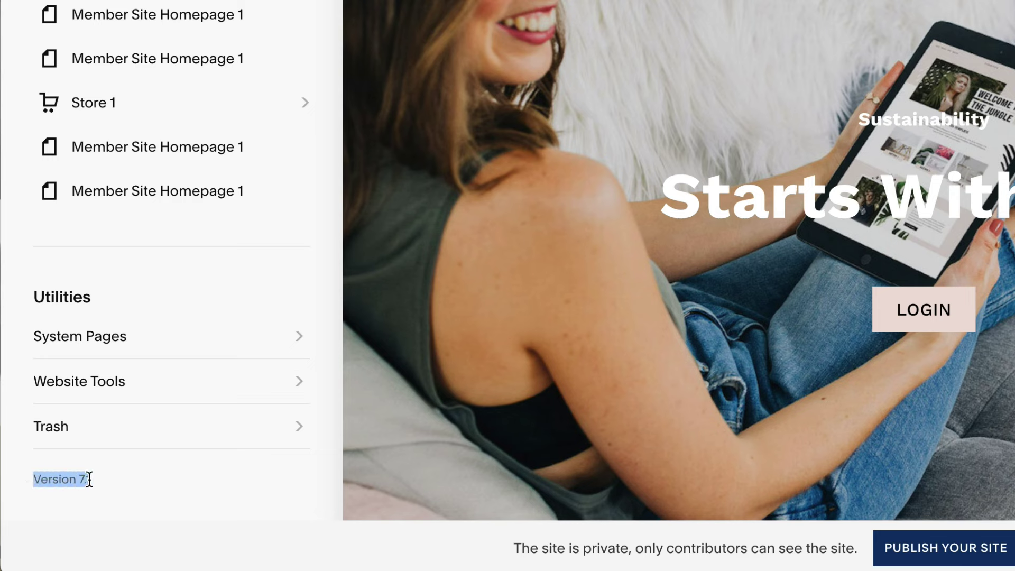
Highlight the Version 7.0 Brine line, then open the 7.1 site's Home page in the editor
click(119, 484)
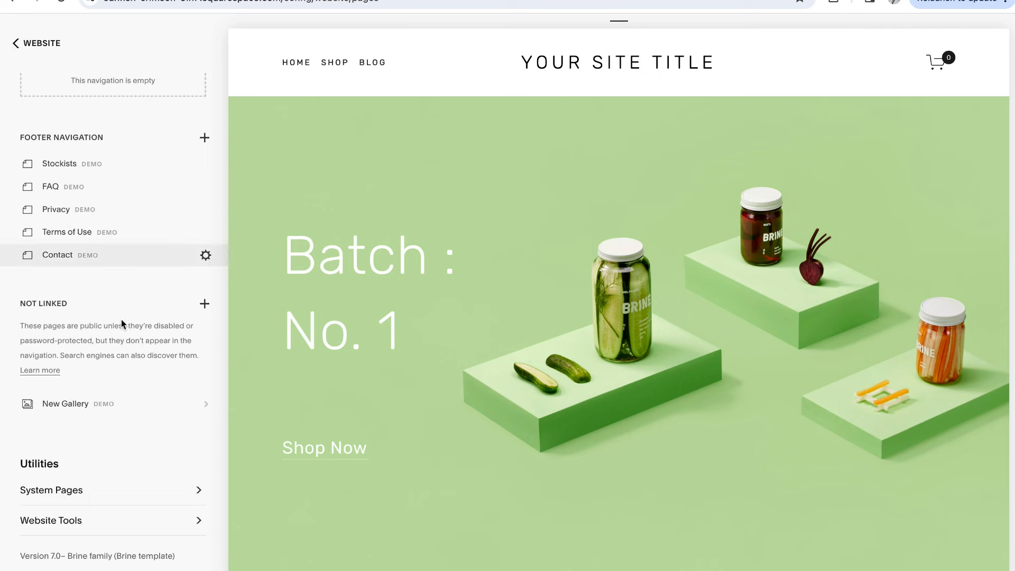
drag(178, 559, 2, 554)
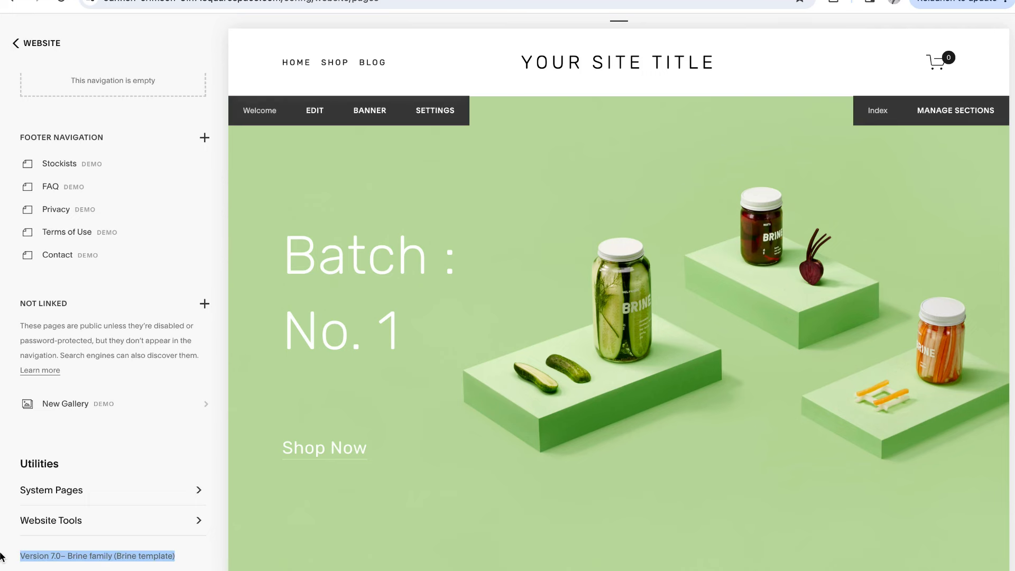
click(192, 562)
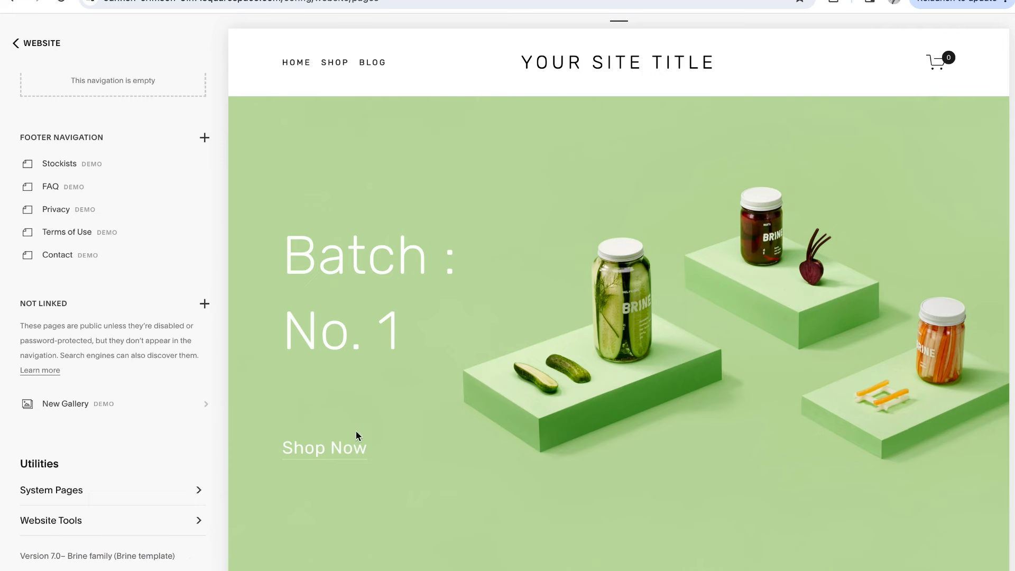
mouse_move(357, 437)
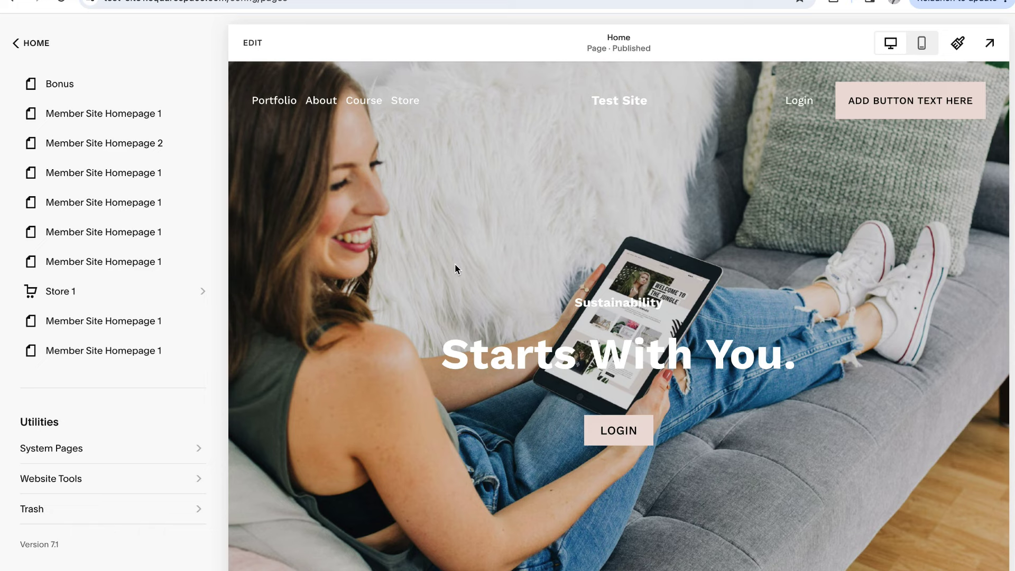
click(252, 43)
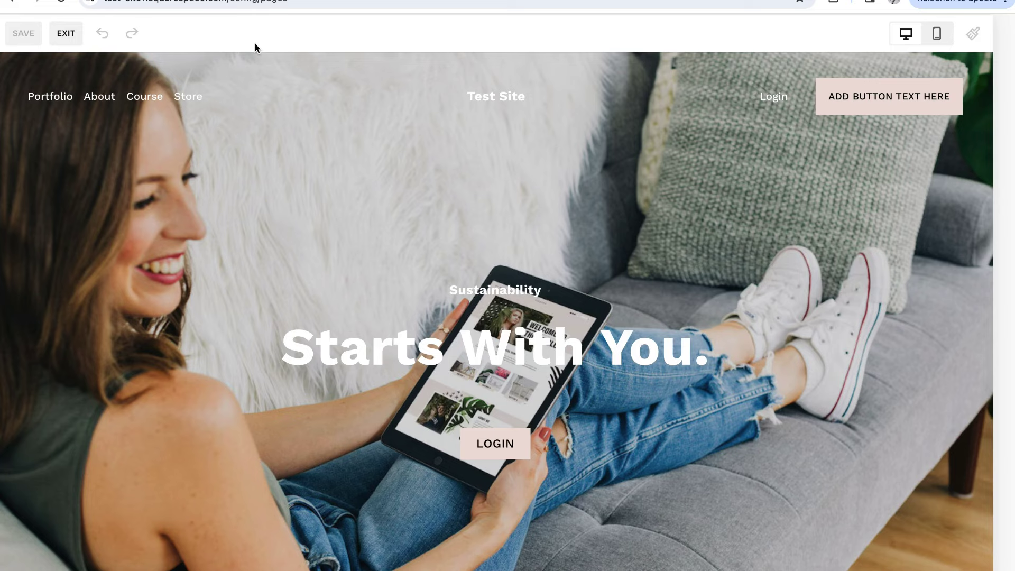
Scroll the 7.1 Home page and select the mountain-photo collage section to show its Fluid Engine grid
scroll(516, 372, down, 4)
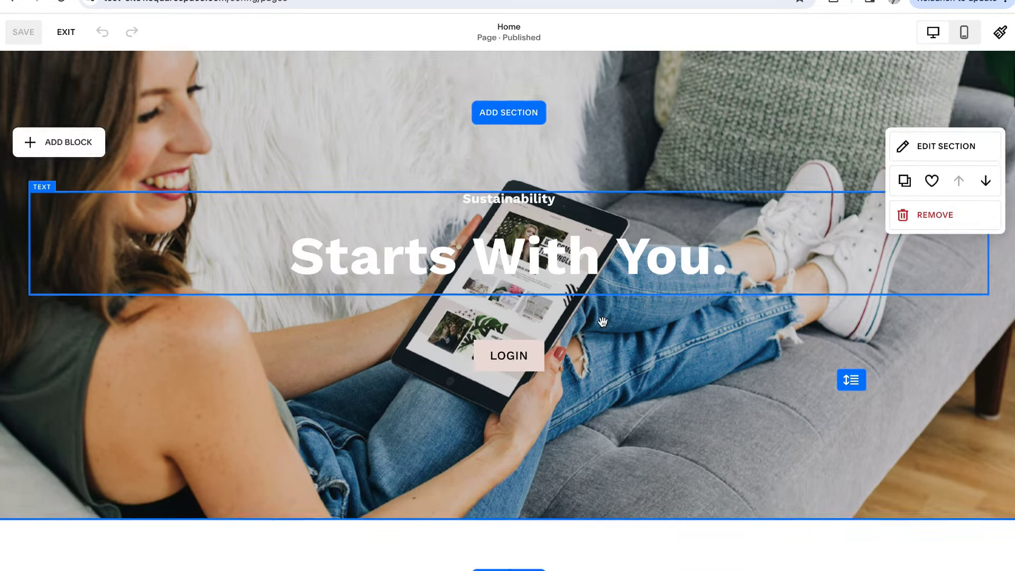
scroll(515, 373, down, 4)
scroll(587, 423, up, 5)
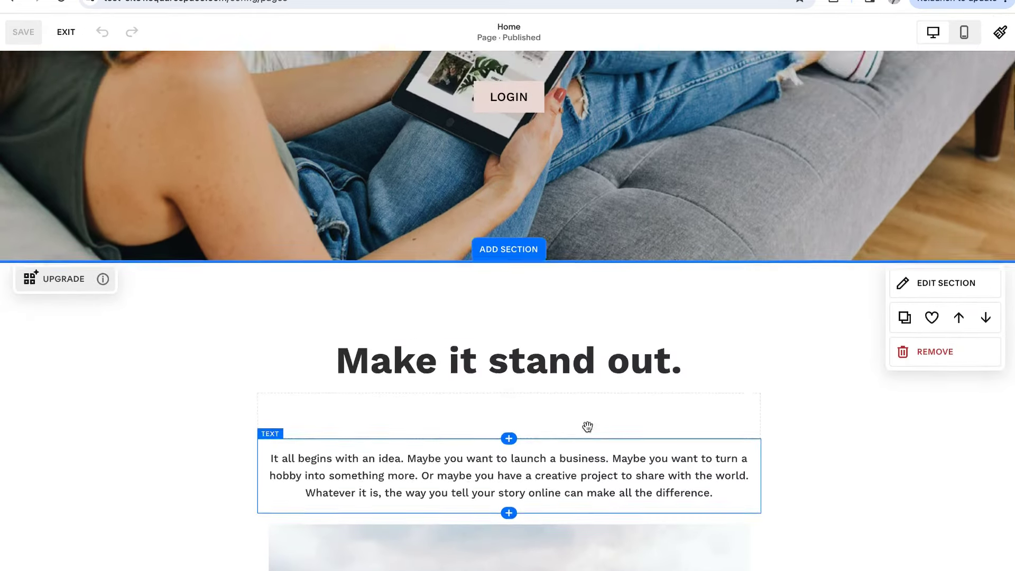
scroll(588, 427, up, 2)
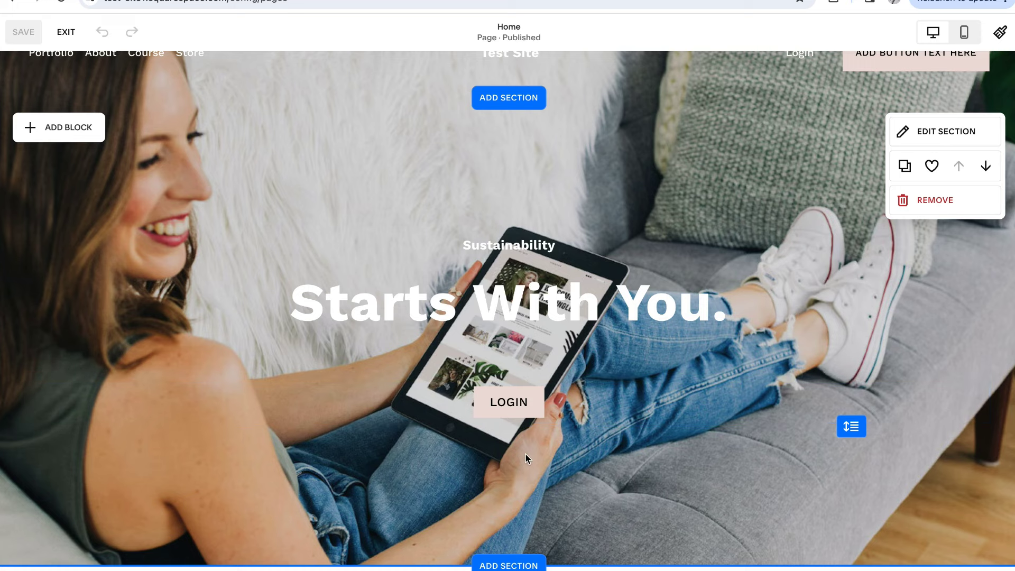
scroll(517, 453, down, 6)
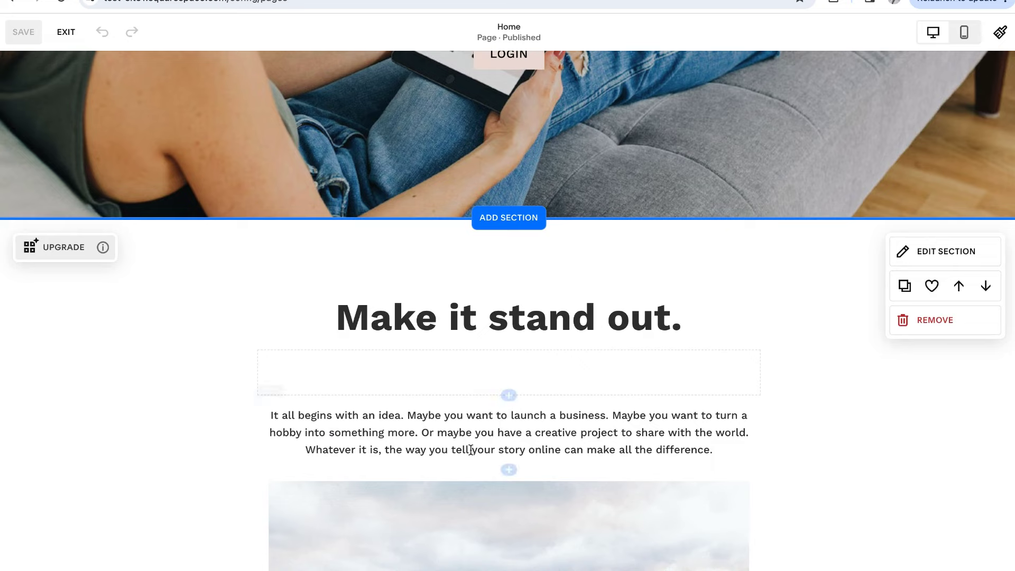
scroll(285, 363, down, 1)
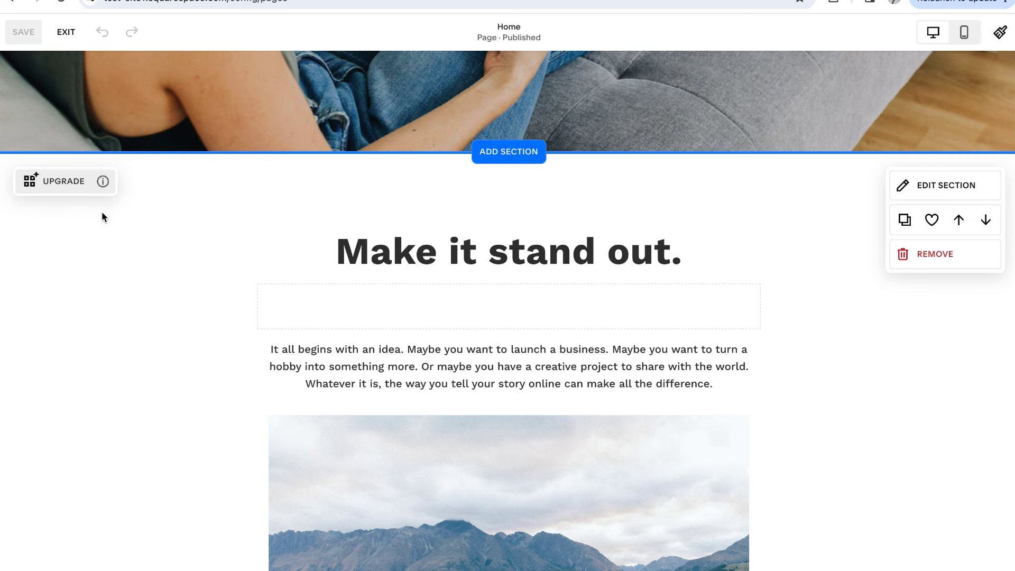
scroll(241, 319, down, 4)
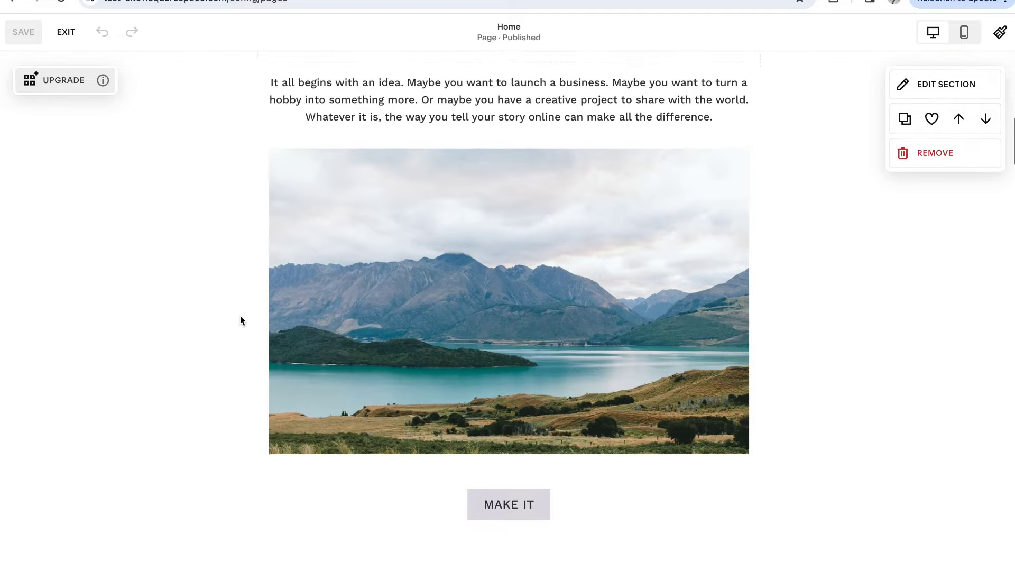
scroll(242, 320, down, 6)
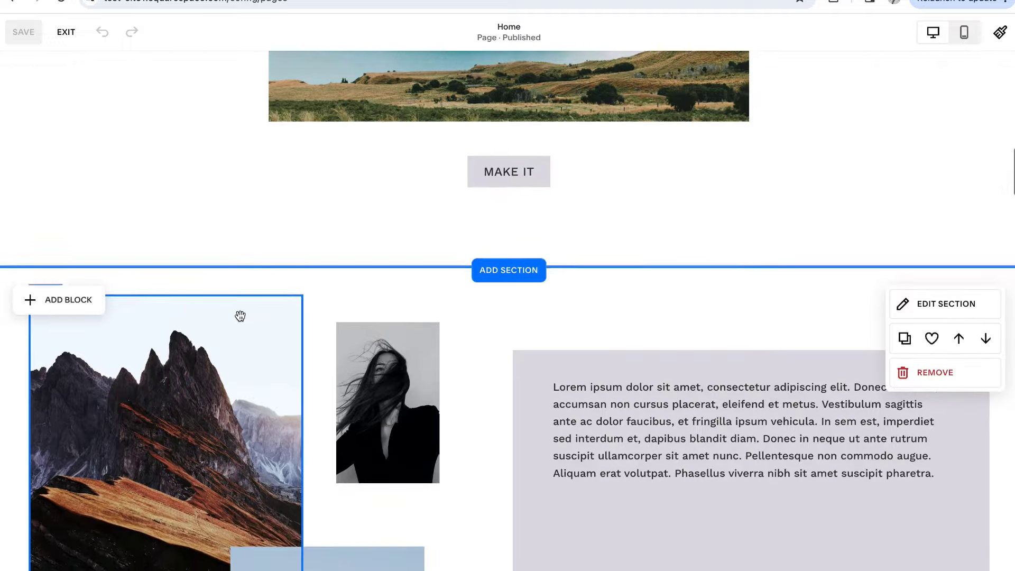
scroll(241, 317, down, 1)
scroll(242, 318, down, 2)
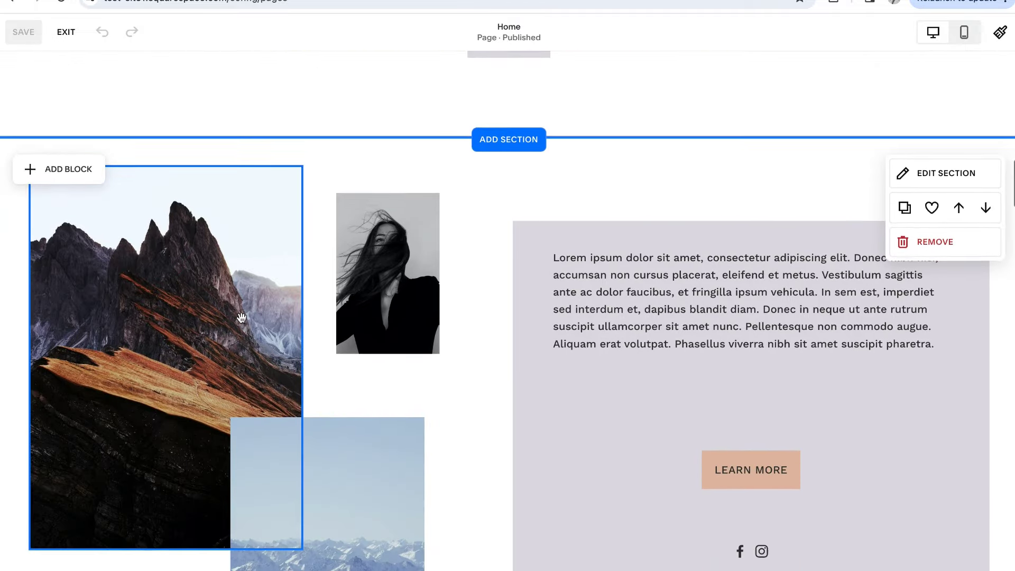
scroll(476, 322, down, 1)
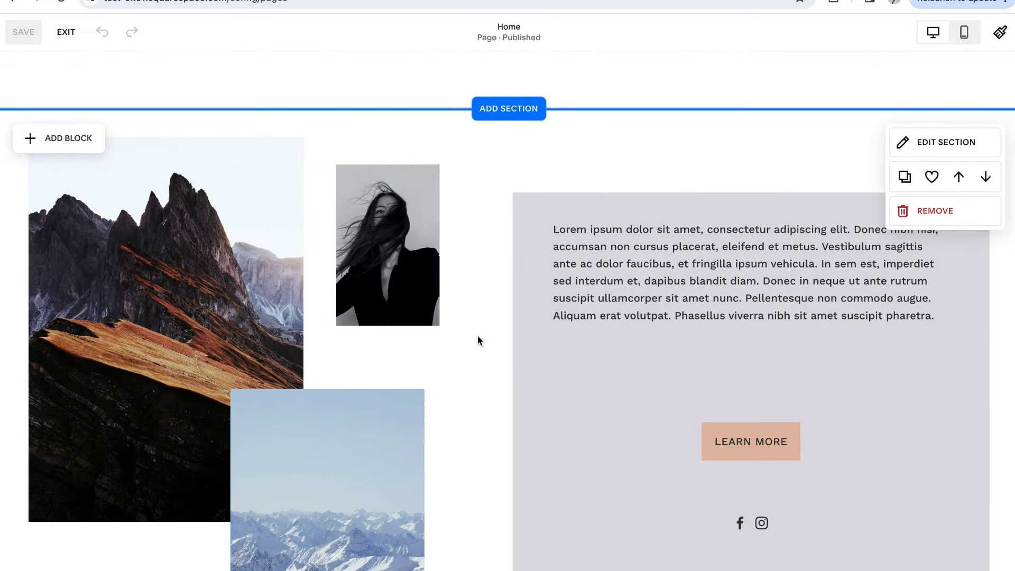
click(478, 337)
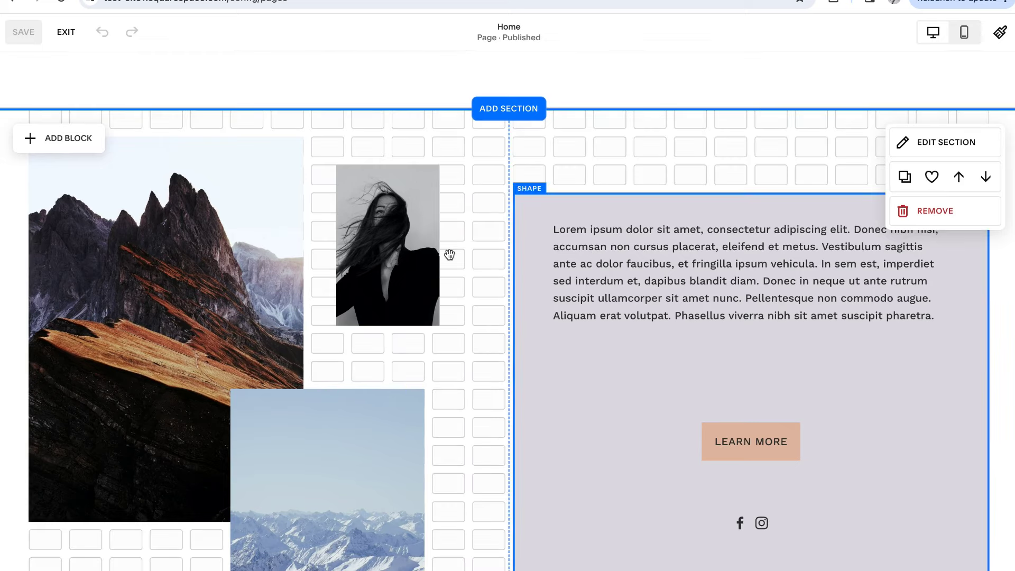
scroll(511, 401, down, 1)
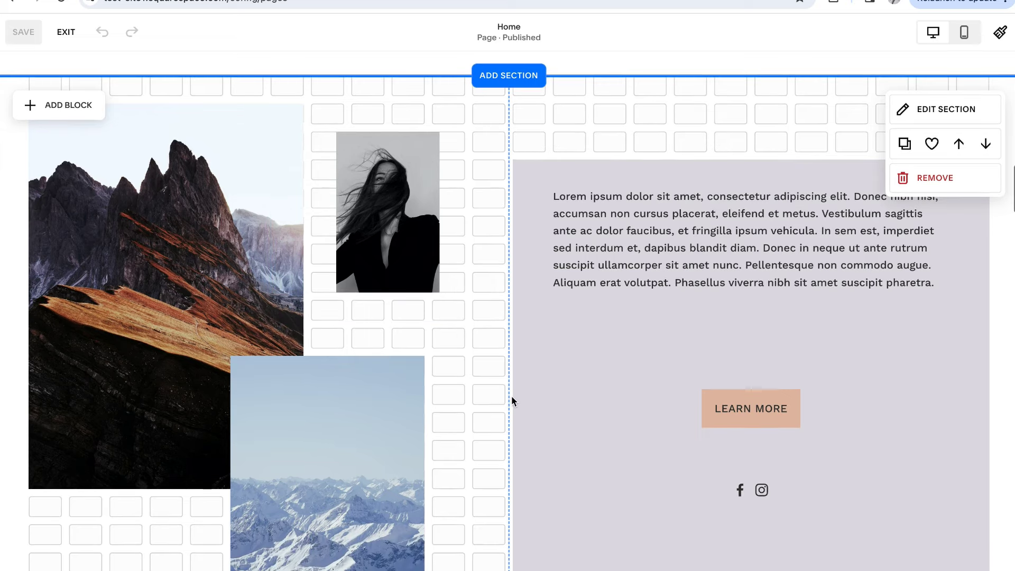
scroll(502, 354, up, 1)
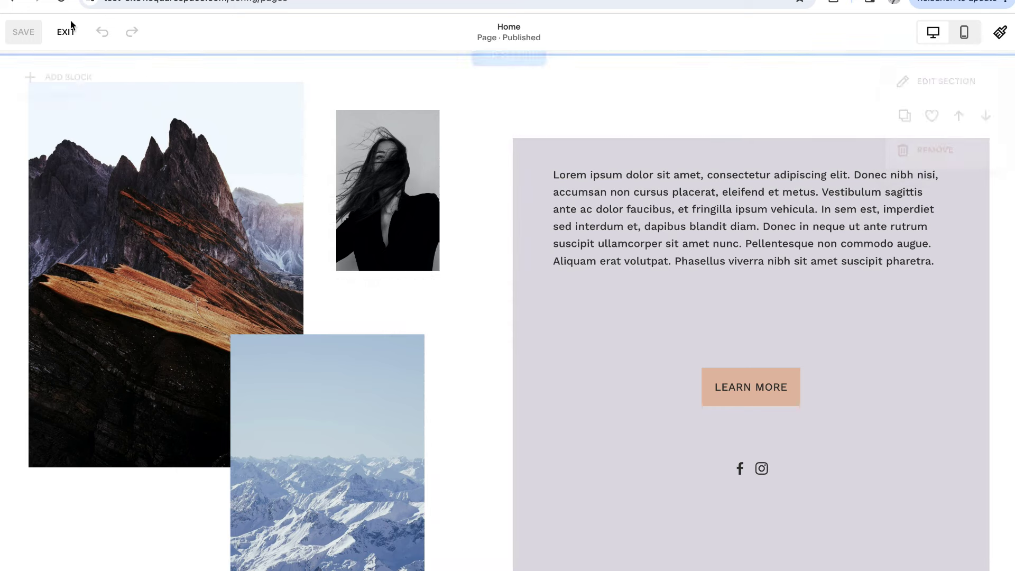
Exit the page editor and return to the main dashboard menu
click(66, 33)
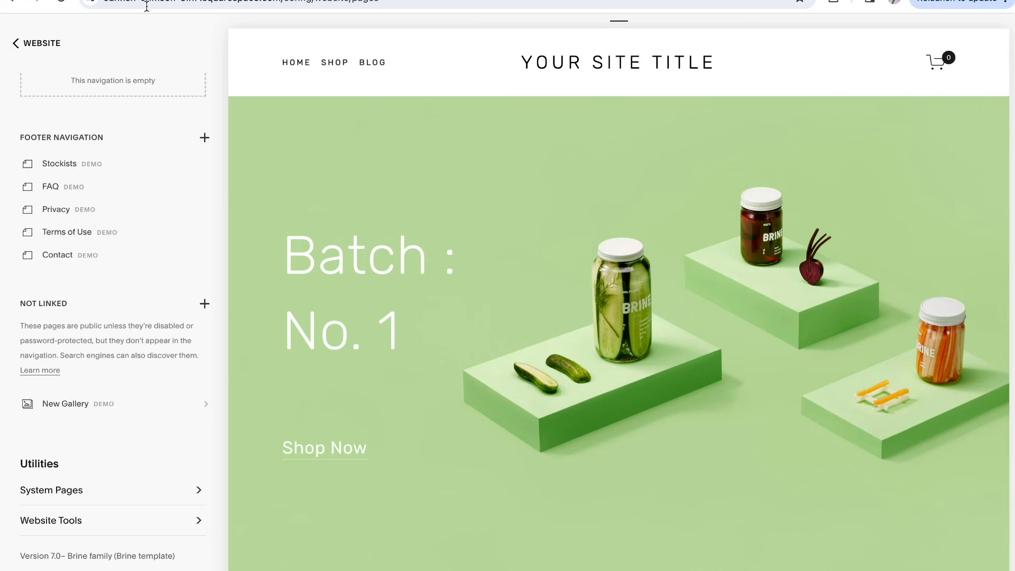
scroll(136, 200, up, 7)
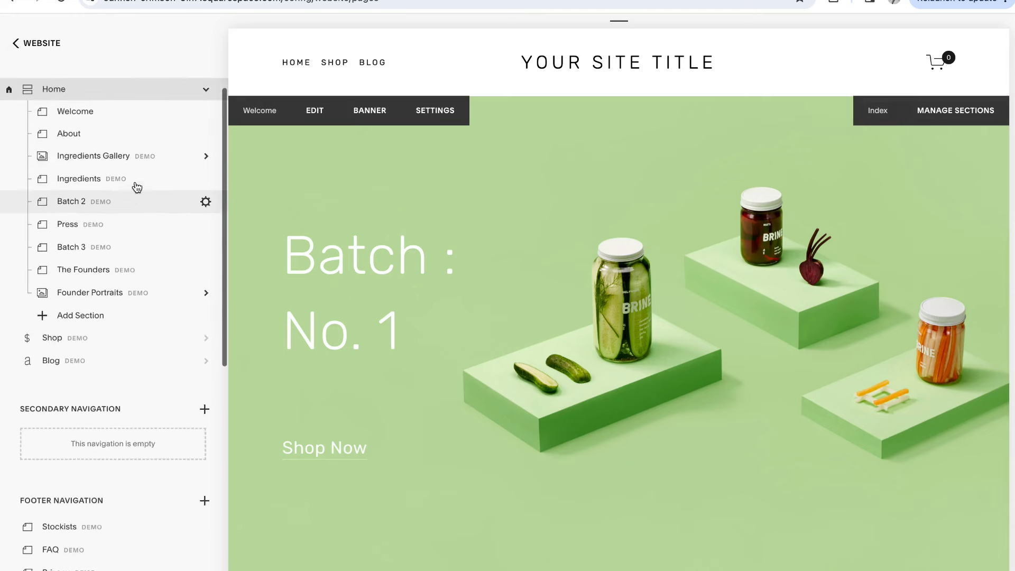
click(34, 46)
click(32, 45)
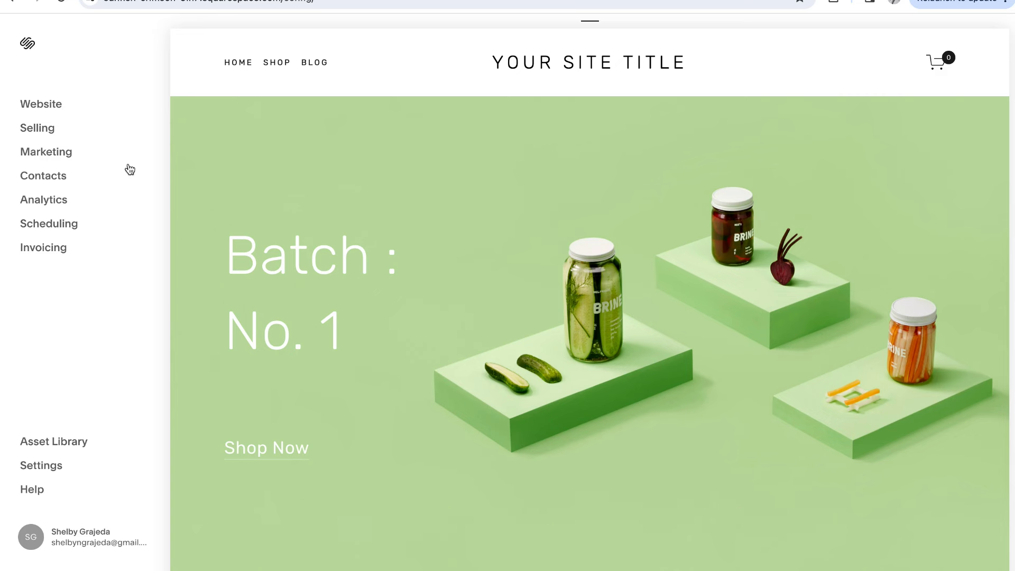
Read the Version 7.0 Brine template line at the bottom of Pages, then return to Website
click(35, 104)
click(36, 120)
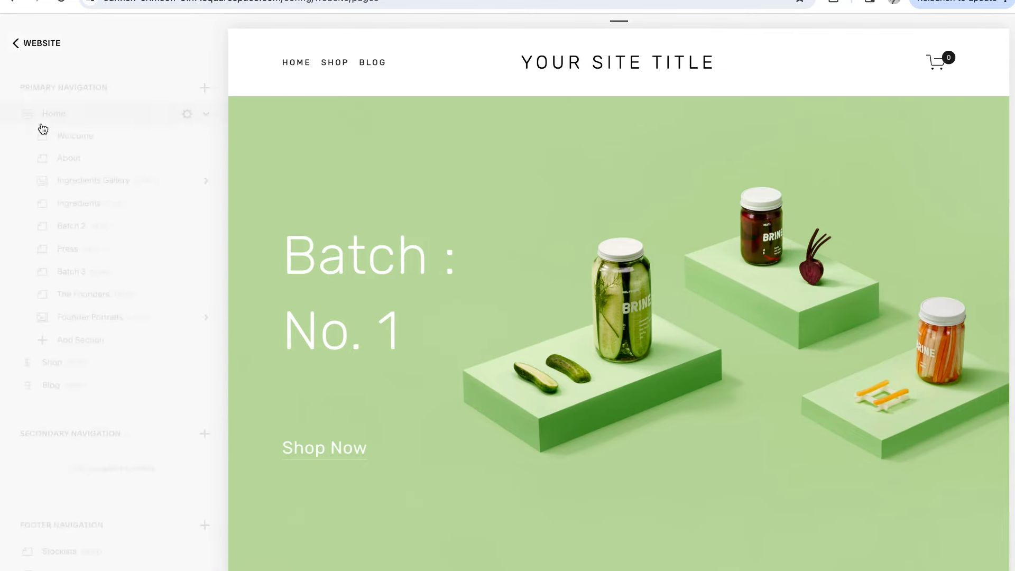
scroll(126, 293, down, 3)
scroll(126, 292, down, 5)
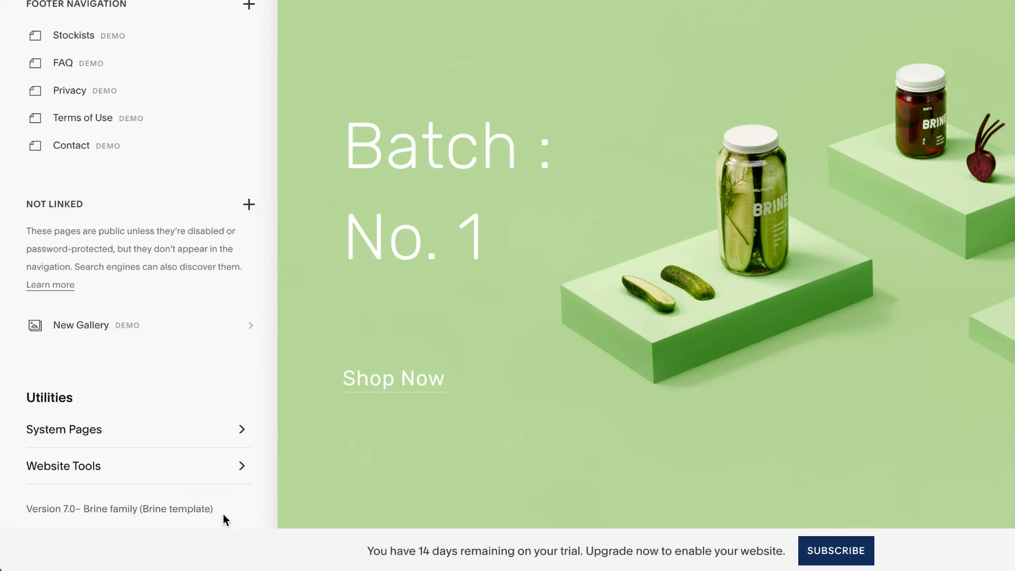
drag(213, 509, 83, 509)
click(222, 513)
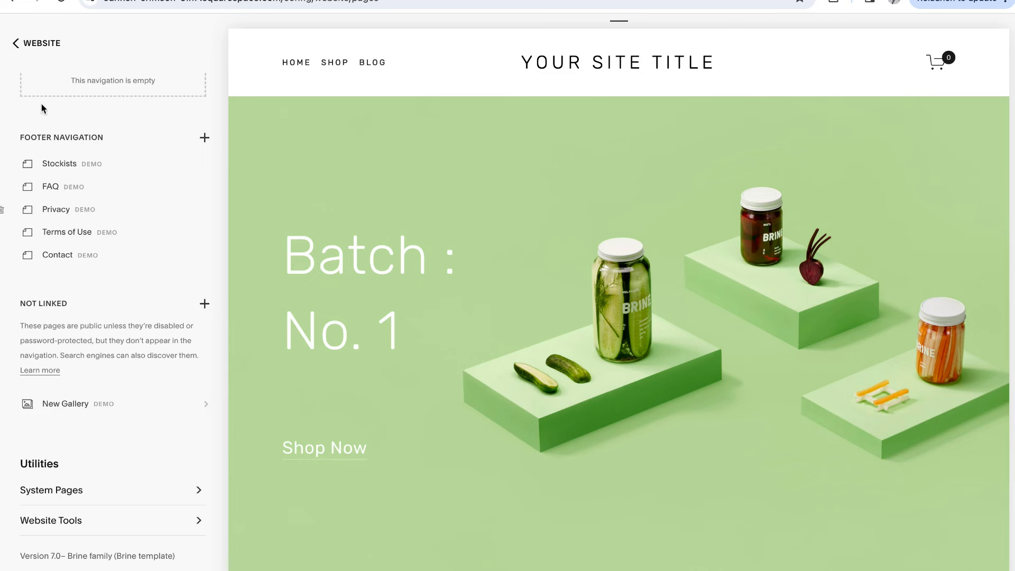
click(43, 44)
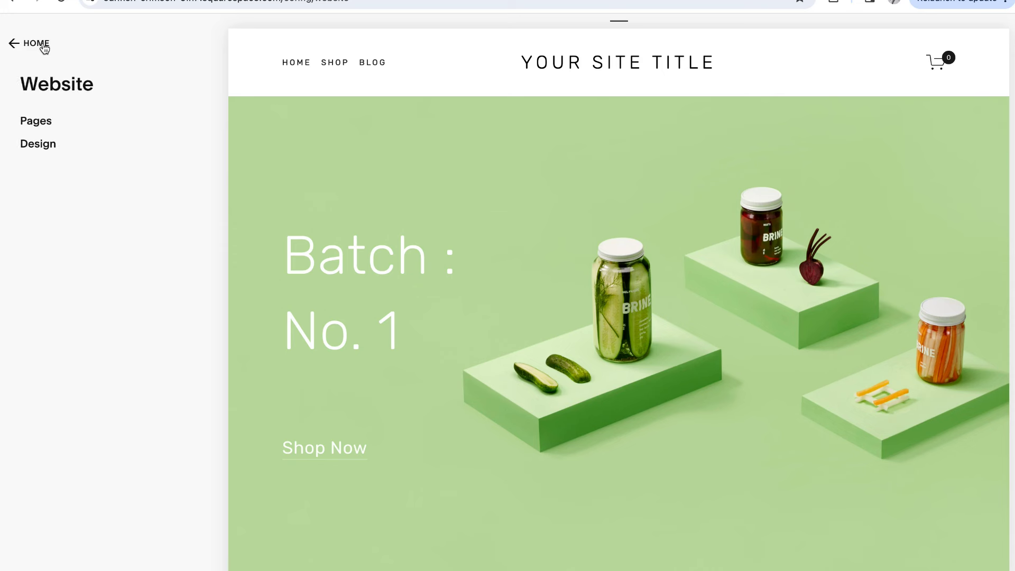
View the Update to Version 7.1 option under Design, then return to the main dashboard
click(33, 146)
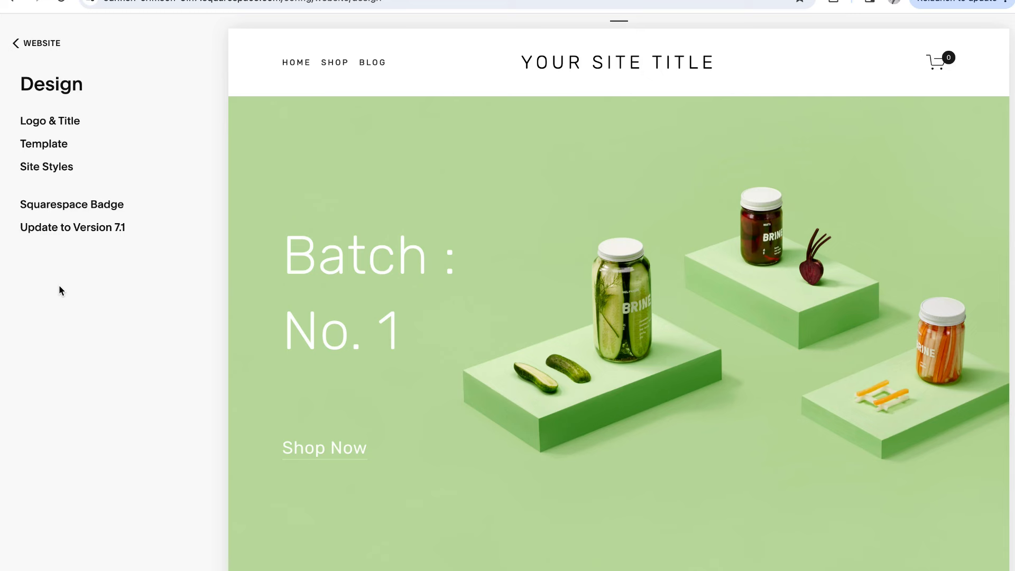
click(35, 47)
click(35, 47)
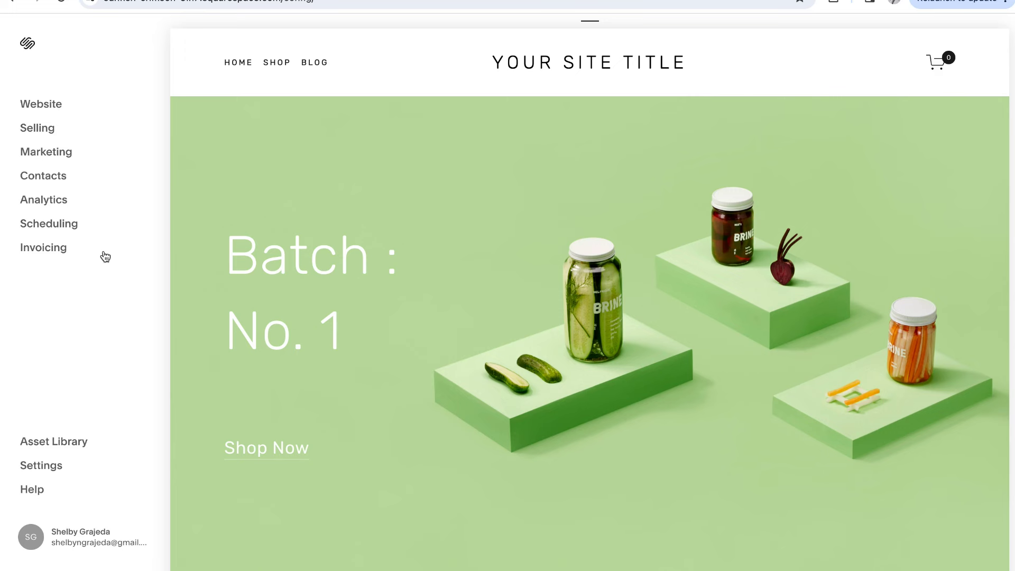
Open the 7.1 Test Site's Home page in the editor
mouse_move(248, 345)
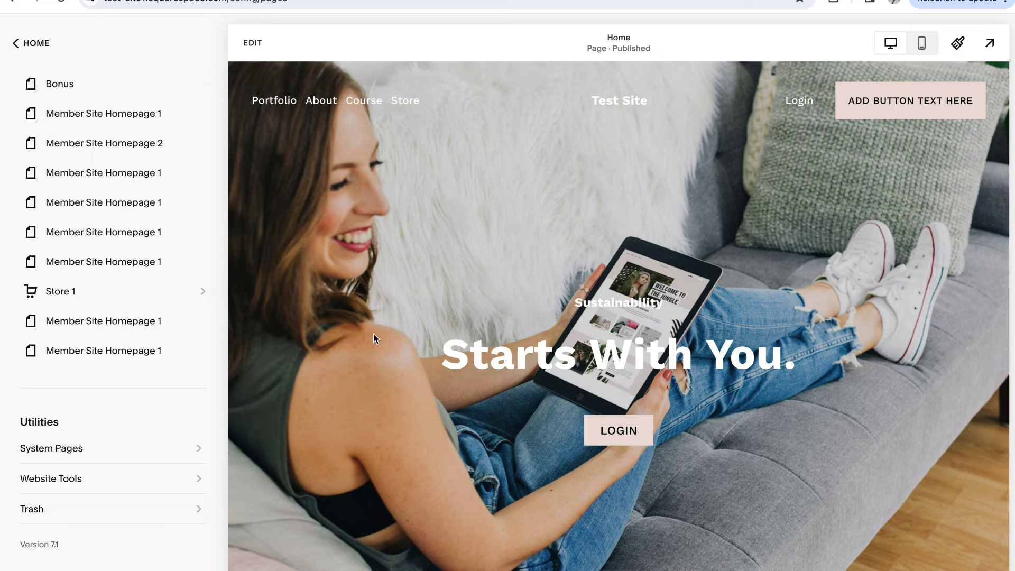
scroll(373, 334, down, 3)
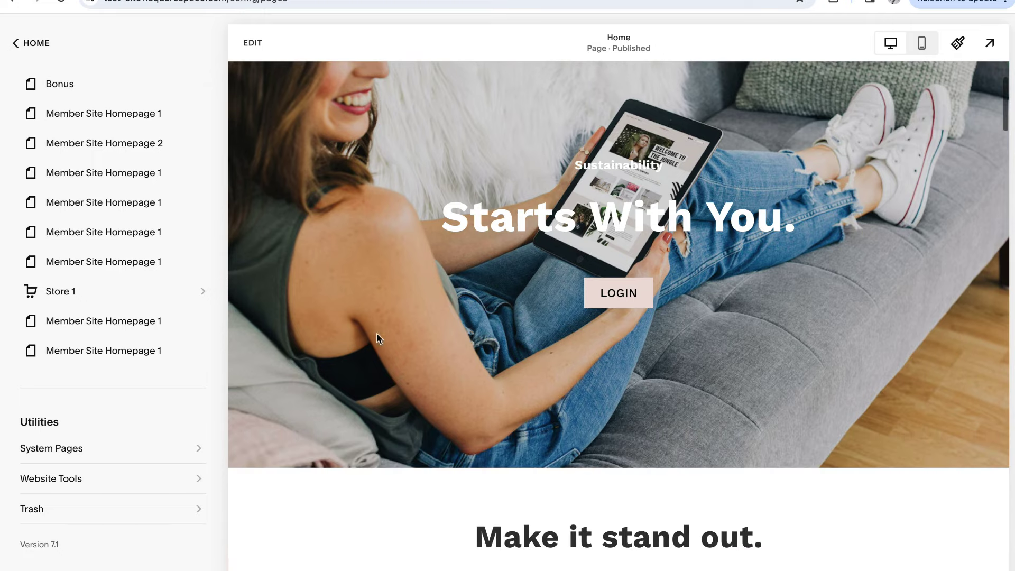
click(252, 42)
Scroll through the Home page sections, comparing ADD BLOCK sections with UPGRADE ones
scroll(329, 372, down, 6)
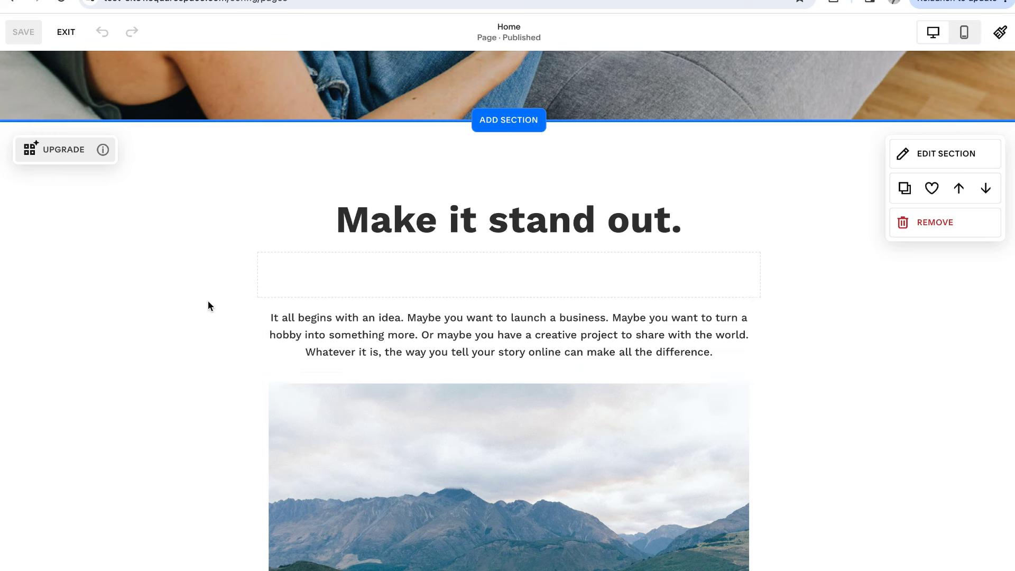
scroll(251, 327, down, 7)
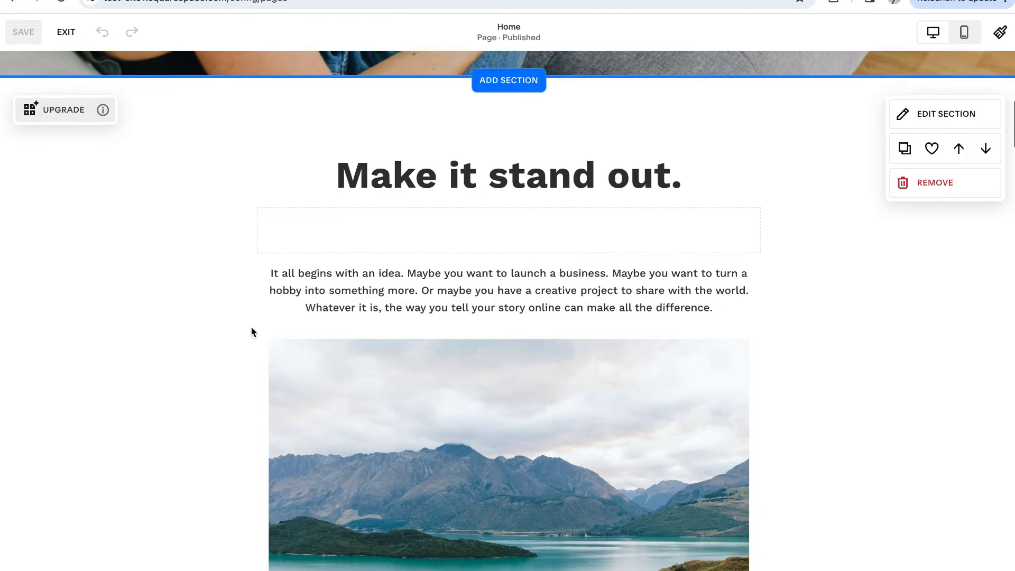
scroll(252, 331, down, 2)
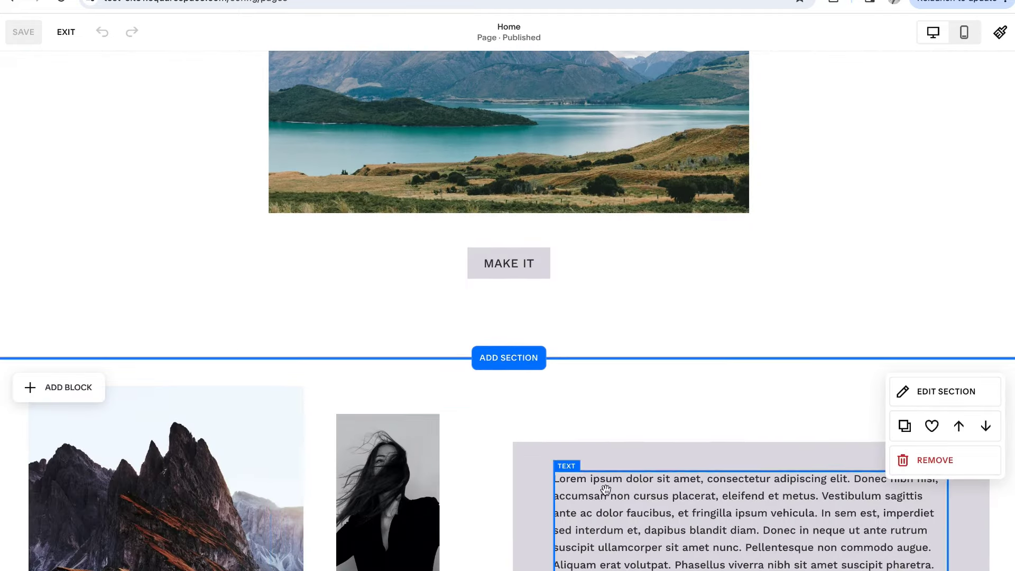
scroll(604, 490, down, 2)
scroll(605, 491, up, 7)
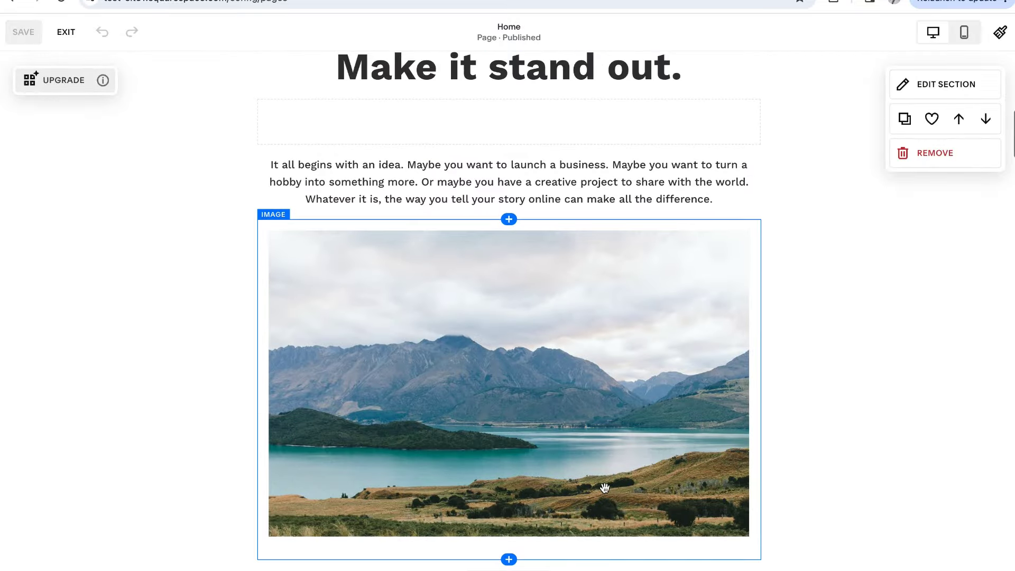
scroll(607, 490, up, 3)
scroll(608, 490, up, 7)
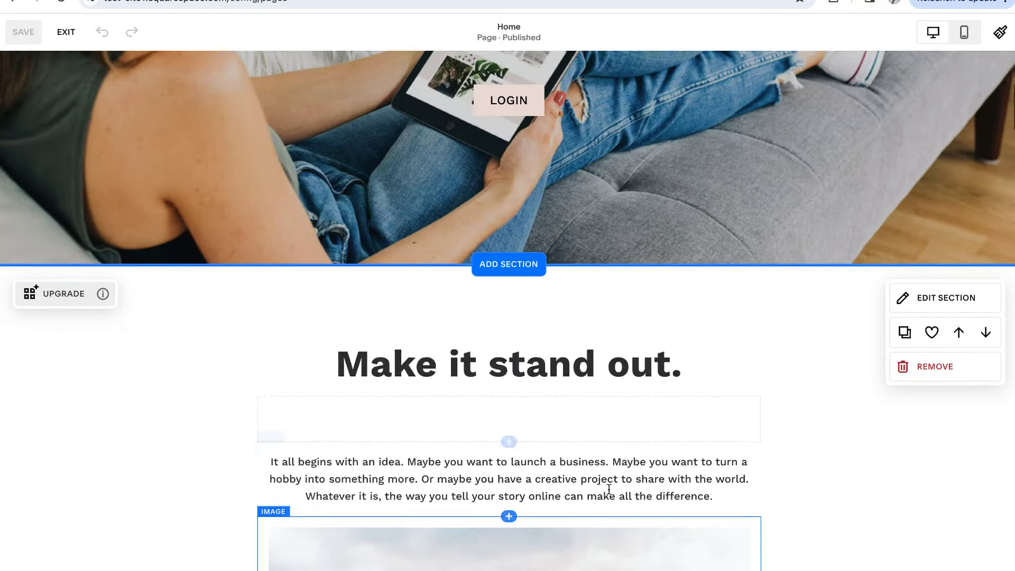
scroll(218, 401, up, 3)
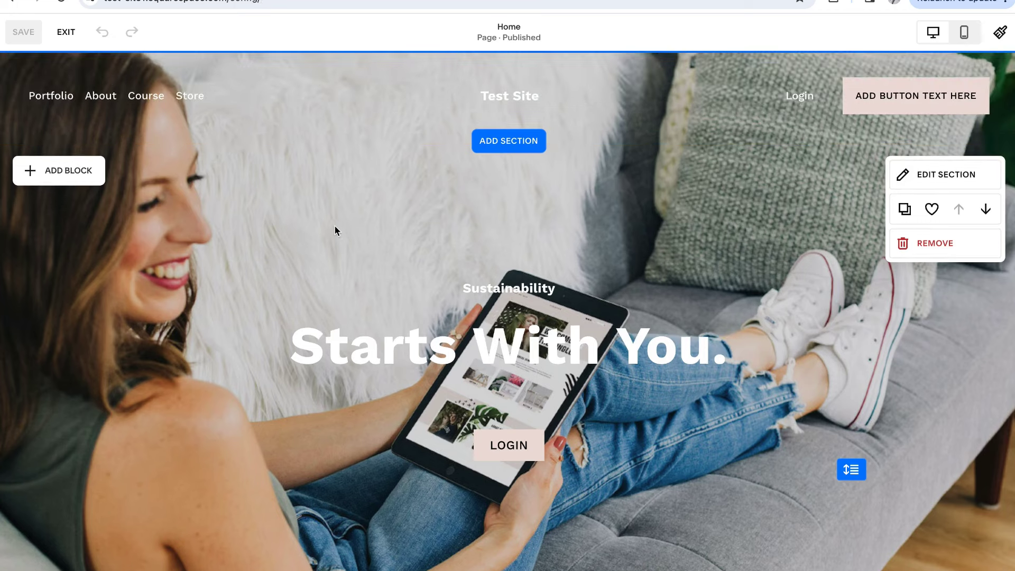
scroll(337, 226, down, 3)
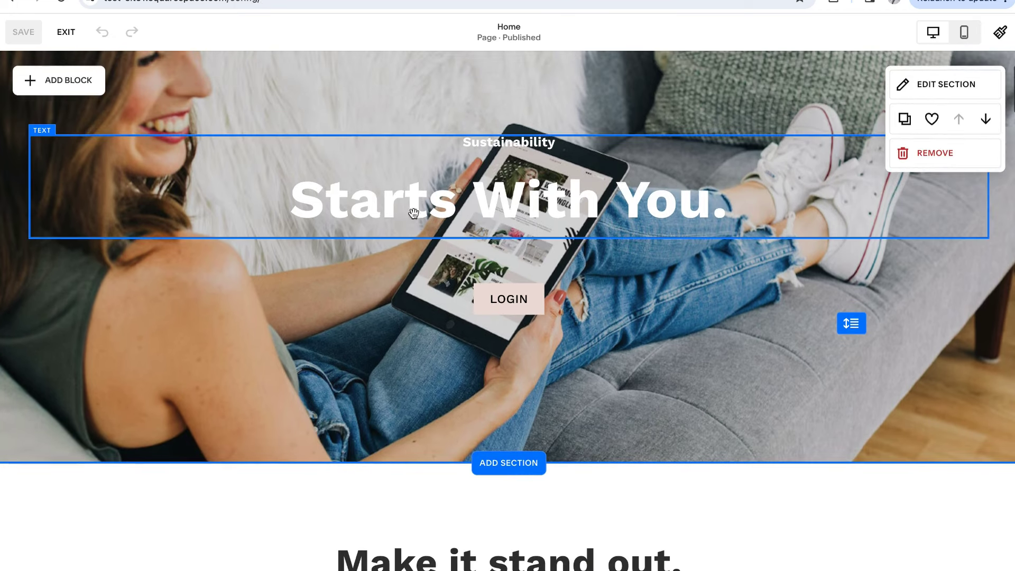
scroll(414, 214, down, 2)
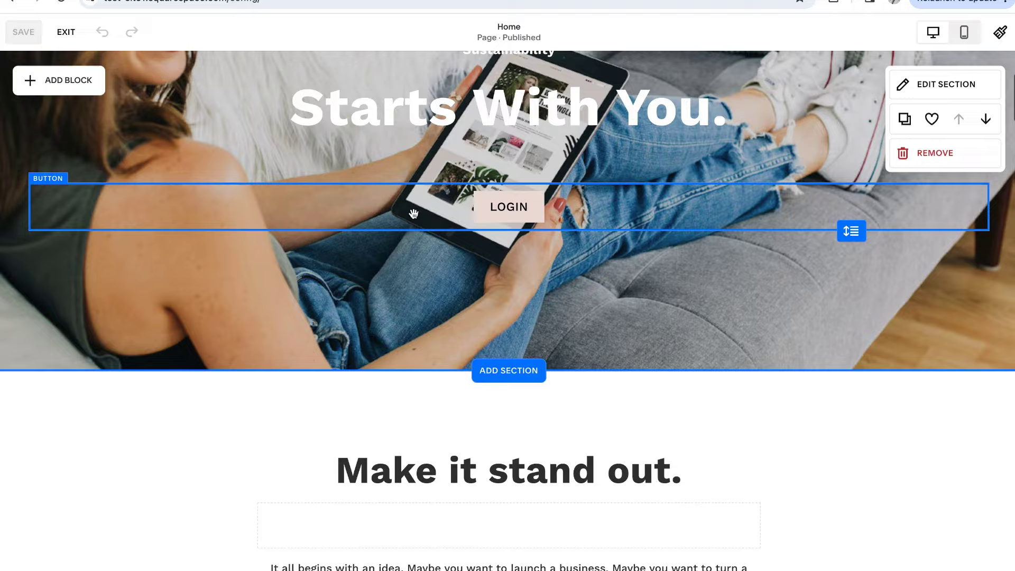
scroll(414, 214, down, 9)
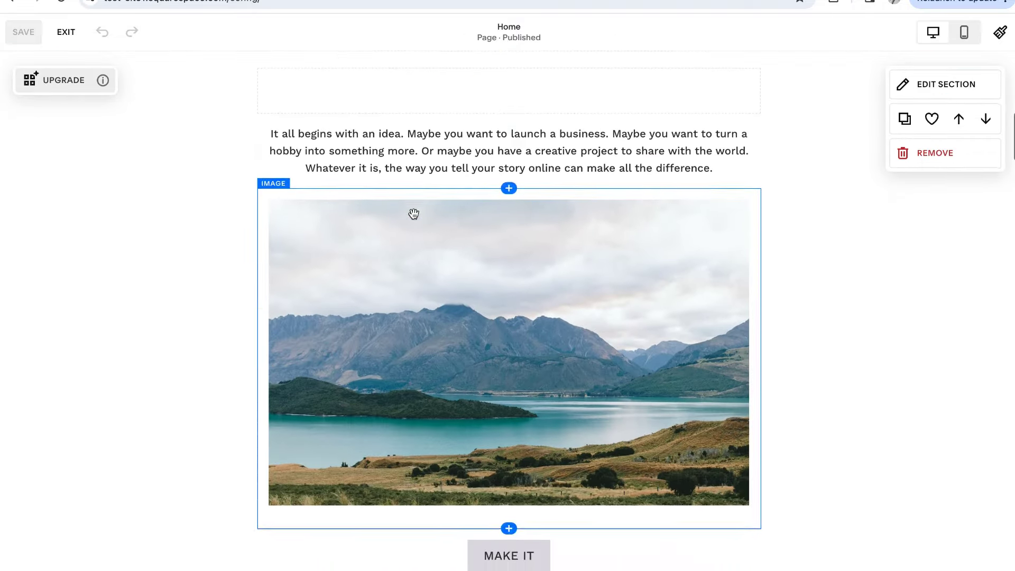
scroll(414, 213, up, 3)
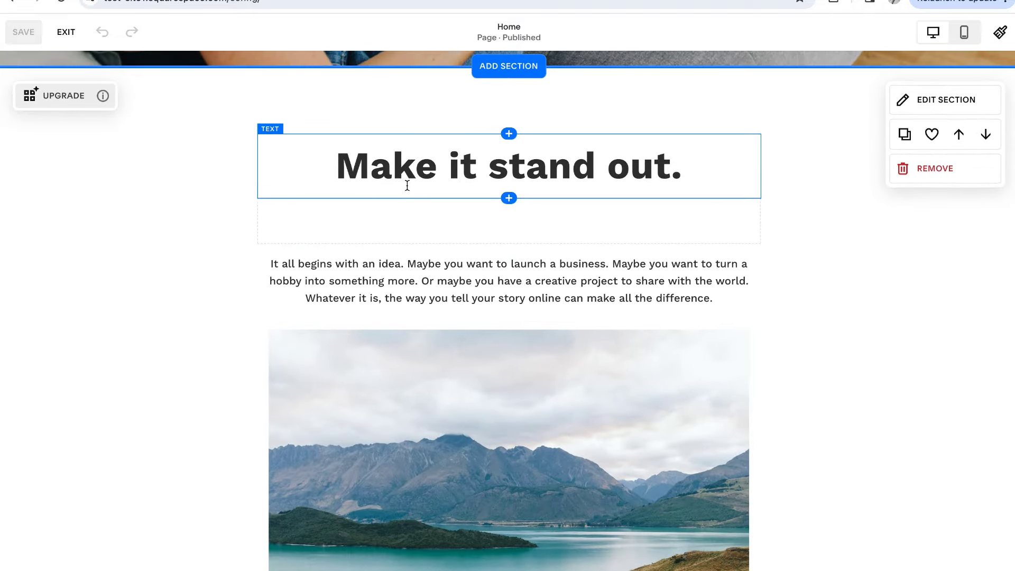
scroll(426, 222, up, 9)
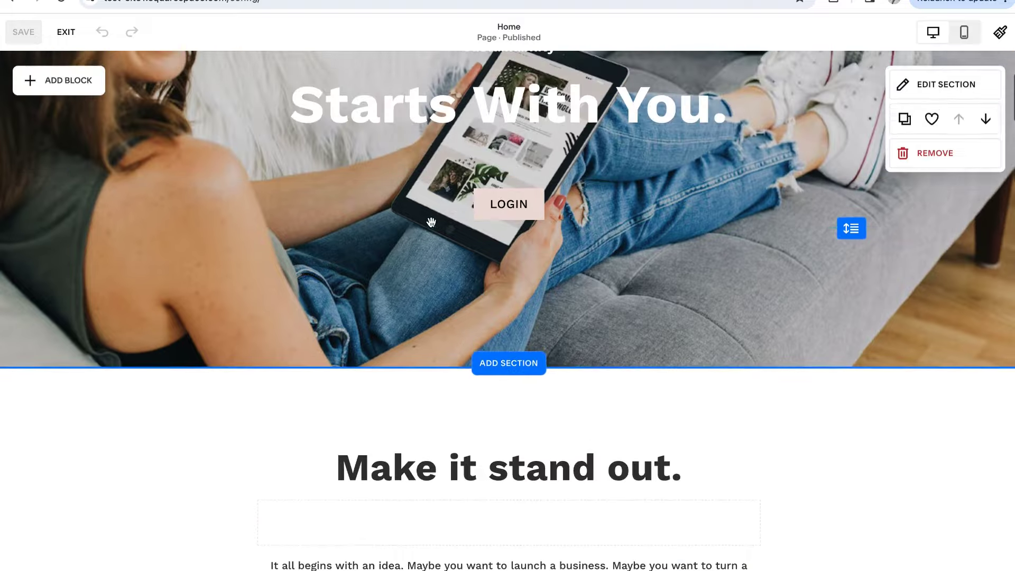
scroll(432, 221, up, 2)
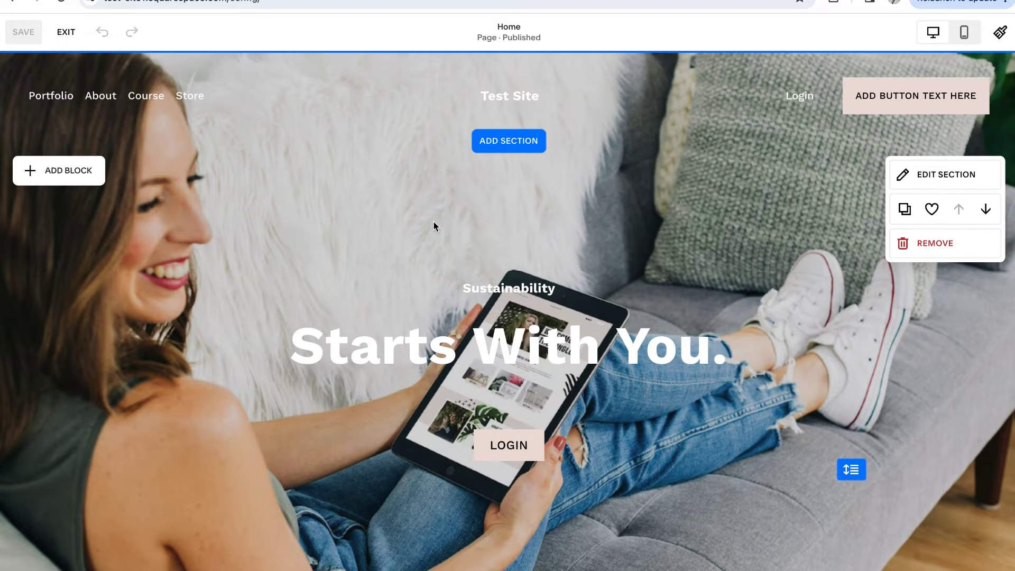
mouse_move(174, 99)
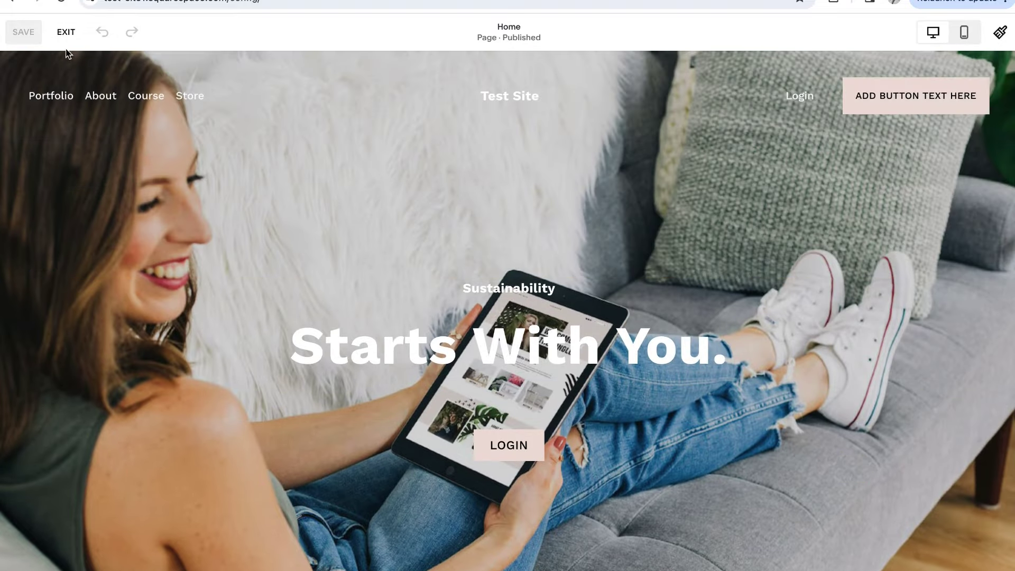
Exit the 7.1 page editor and look over the 7.0 store site's page
click(66, 32)
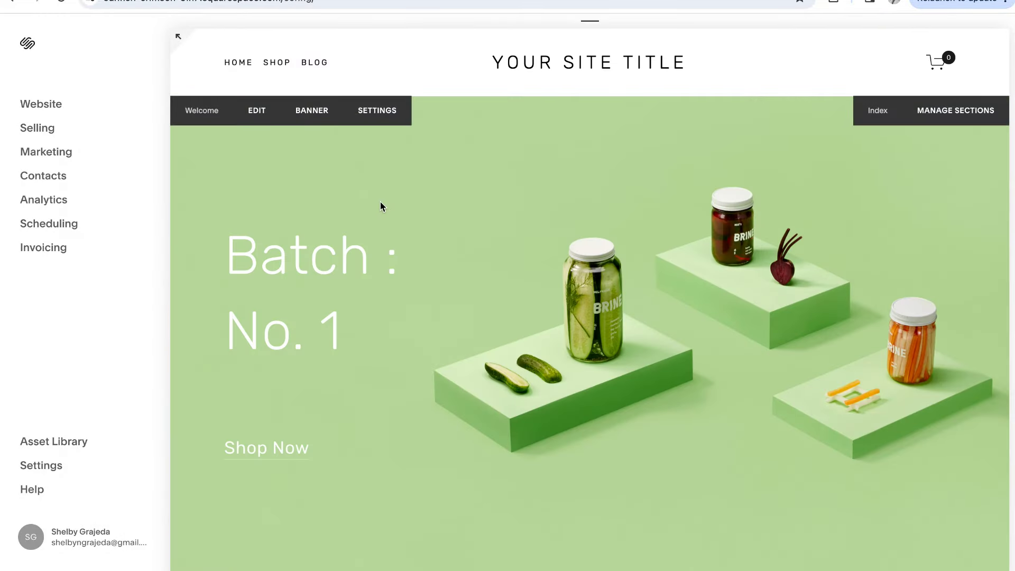
scroll(441, 218, down, 7)
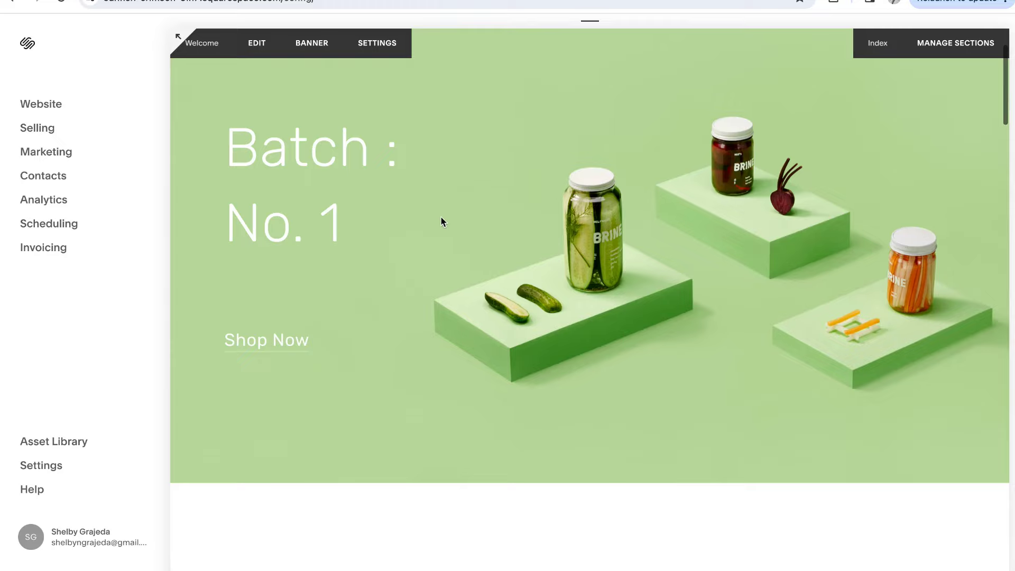
scroll(440, 221, up, 7)
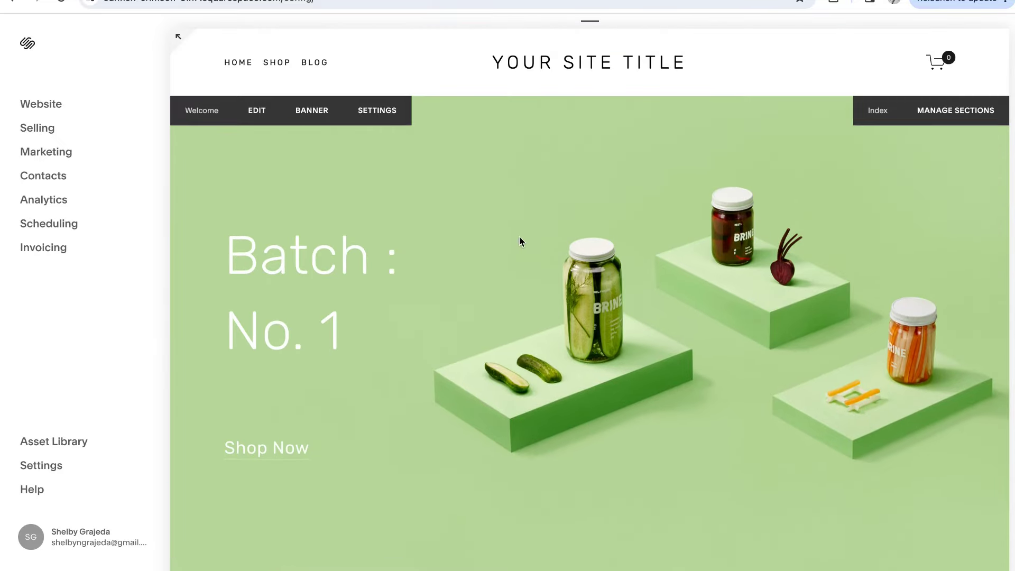
scroll(532, 259, down, 1)
scroll(533, 258, up, 1)
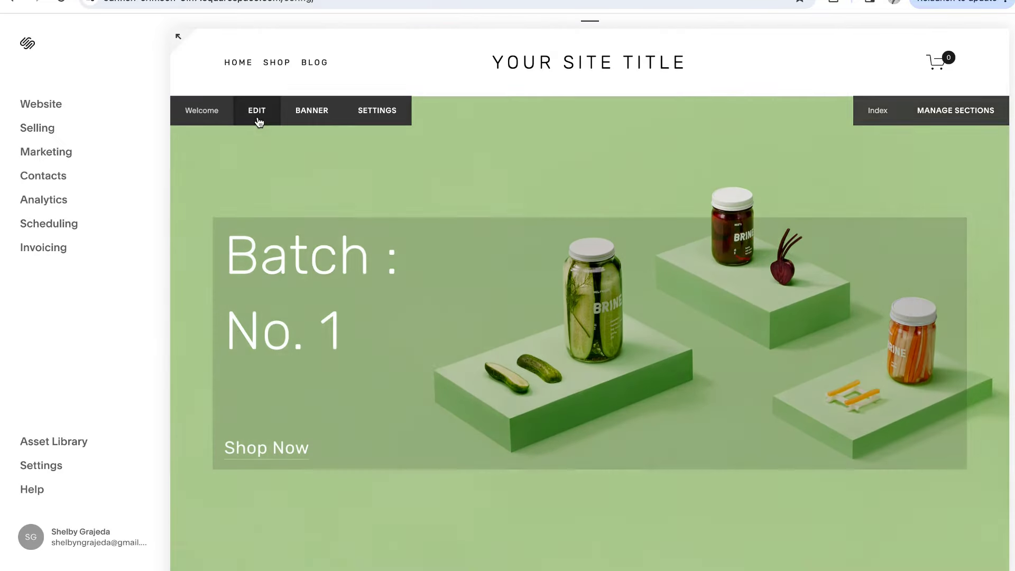
Edit the Welcome banner, view its Add Block list, then cancel without changes
click(256, 118)
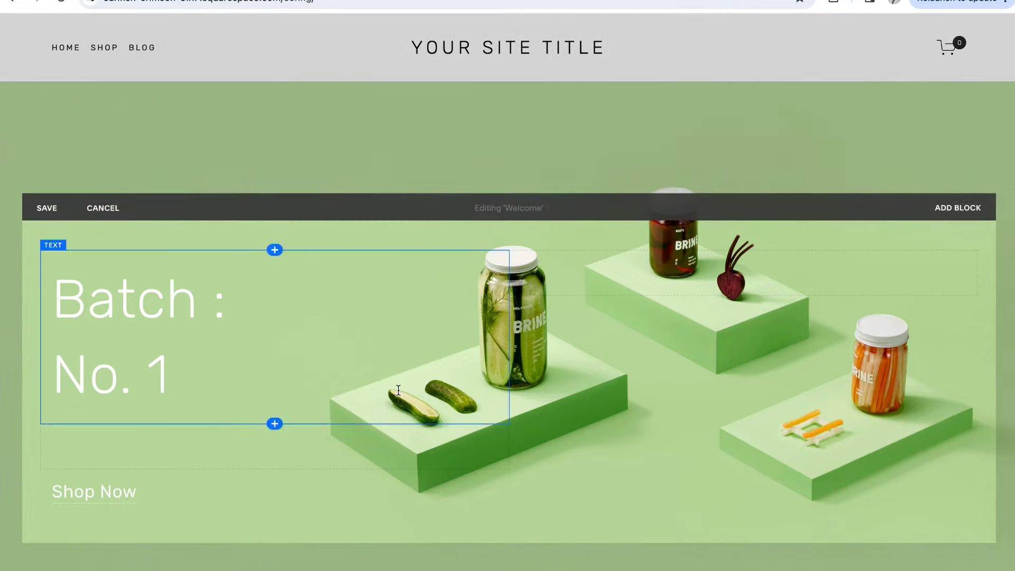
scroll(404, 429, down, 3)
scroll(405, 430, up, 2)
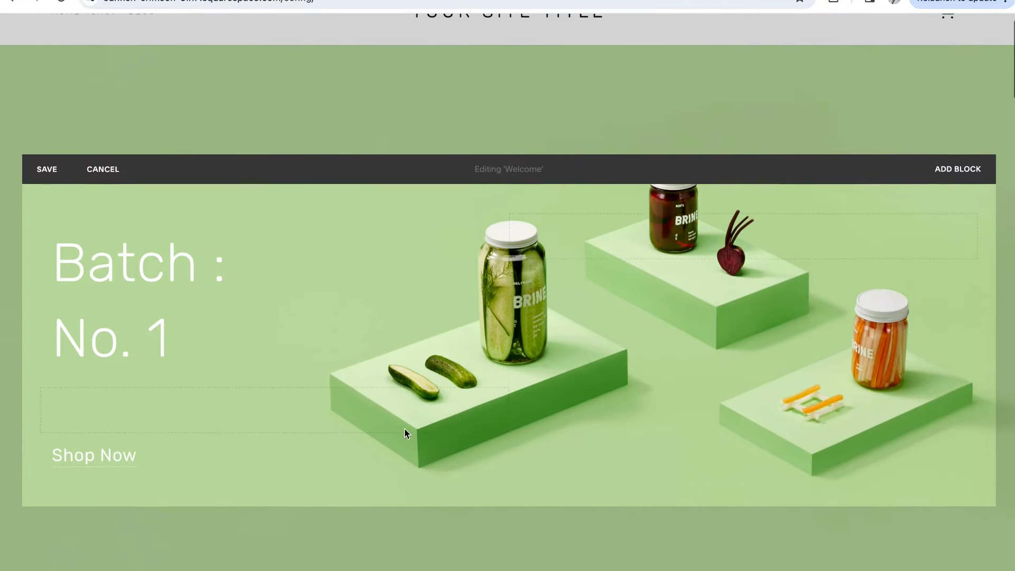
click(275, 216)
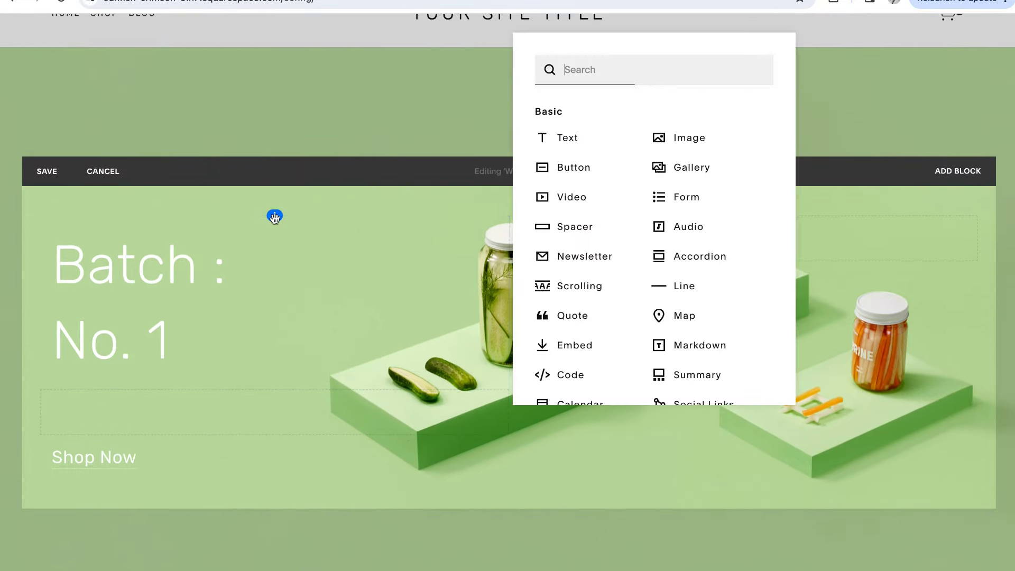
click(532, 422)
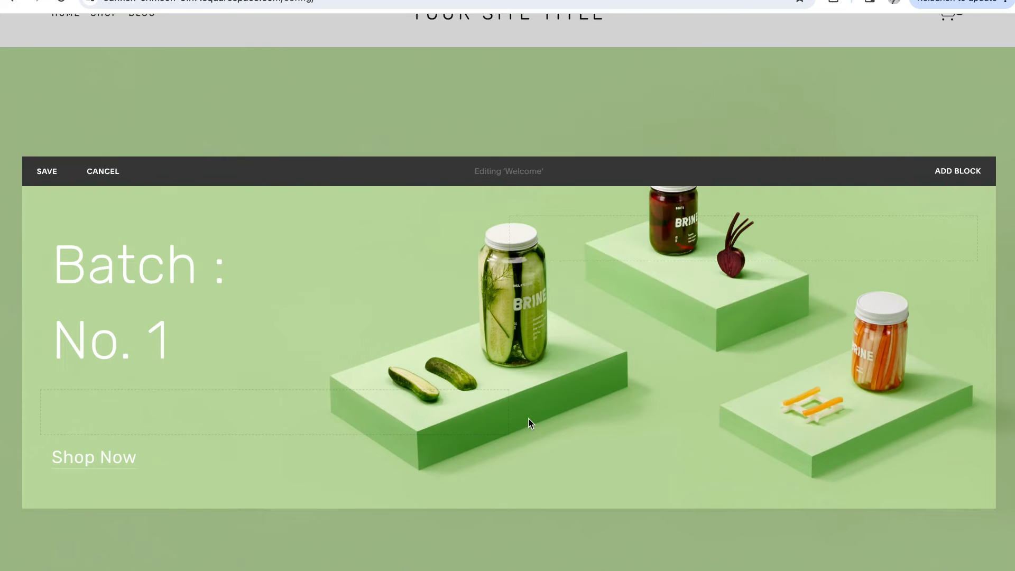
click(112, 181)
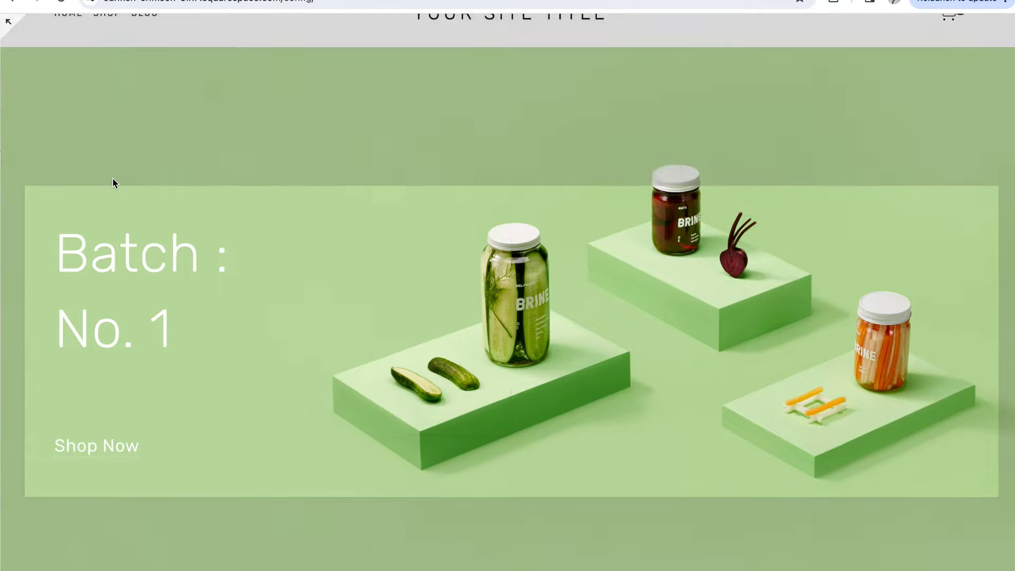